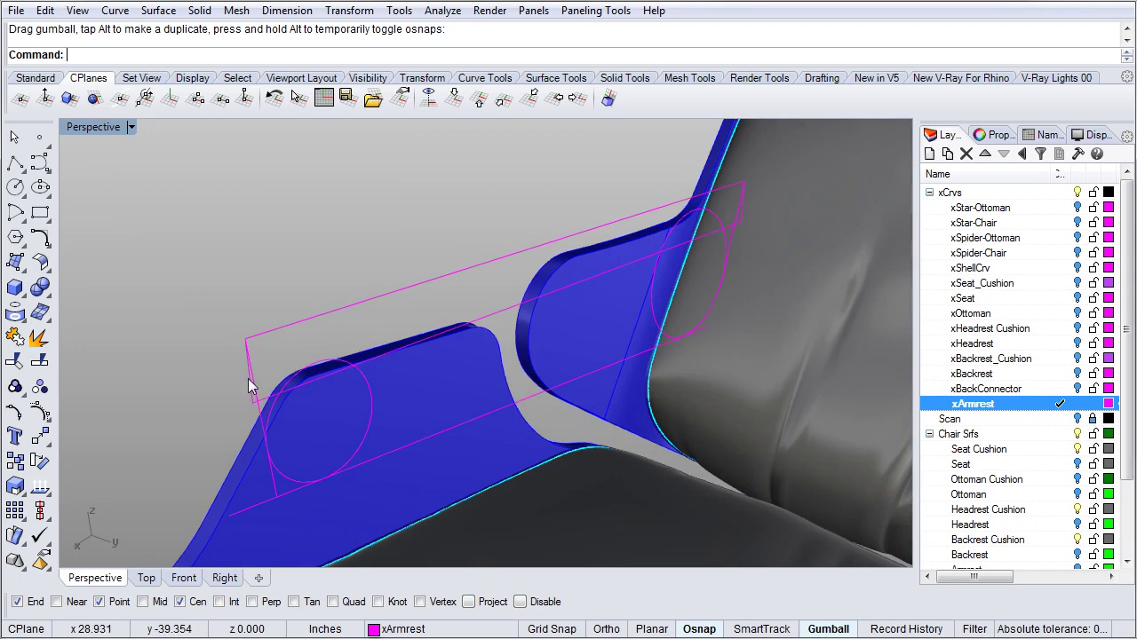
Step: Move the slim four-sided upper armrest curve 5.5 inches outward, away from the seat
{"action": "left_click_drag", "start_coordinate": [497, 322], "coordinate": [742, 258]}
{"action": "left_click_drag", "start_coordinate": [741, 217], "coordinate": [746, 216]}
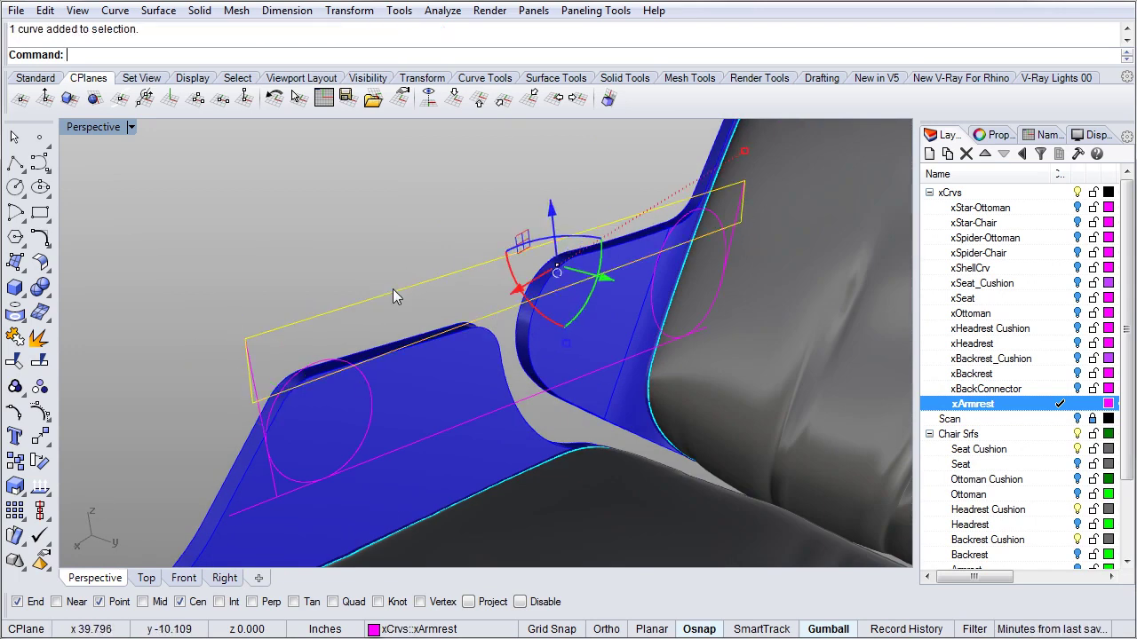
{"action": "right_click_drag", "start_coordinate": [545, 288], "coordinate": [348, 295]}
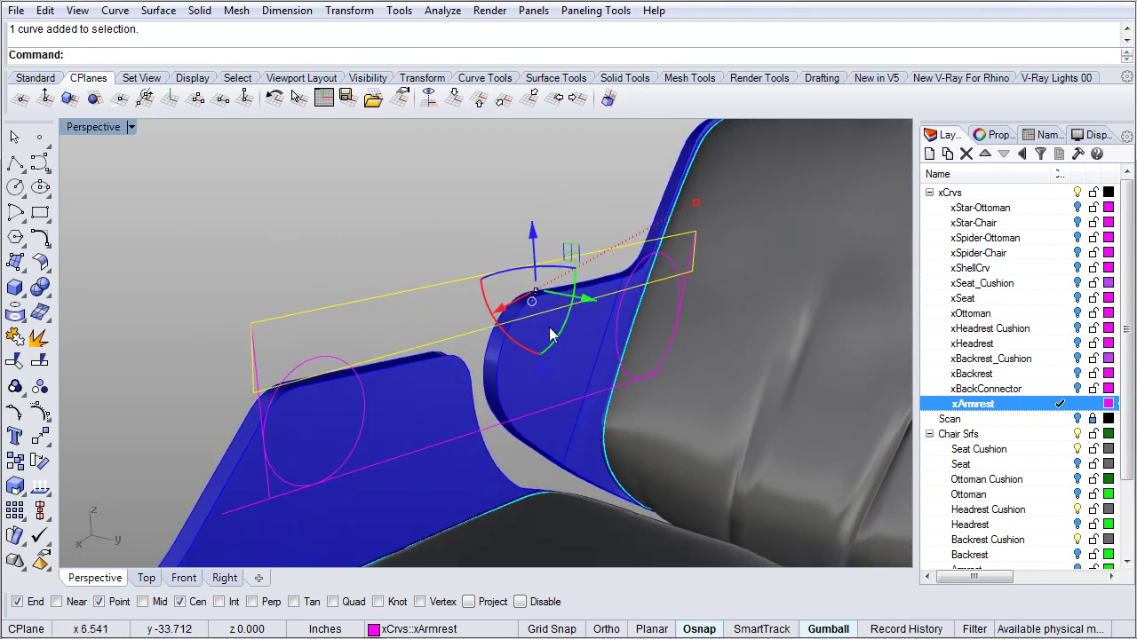
{"action": "type", "text": "5."}
{"action": "left_click_drag", "start_coordinate": [589, 302], "coordinate": [327, 253]}
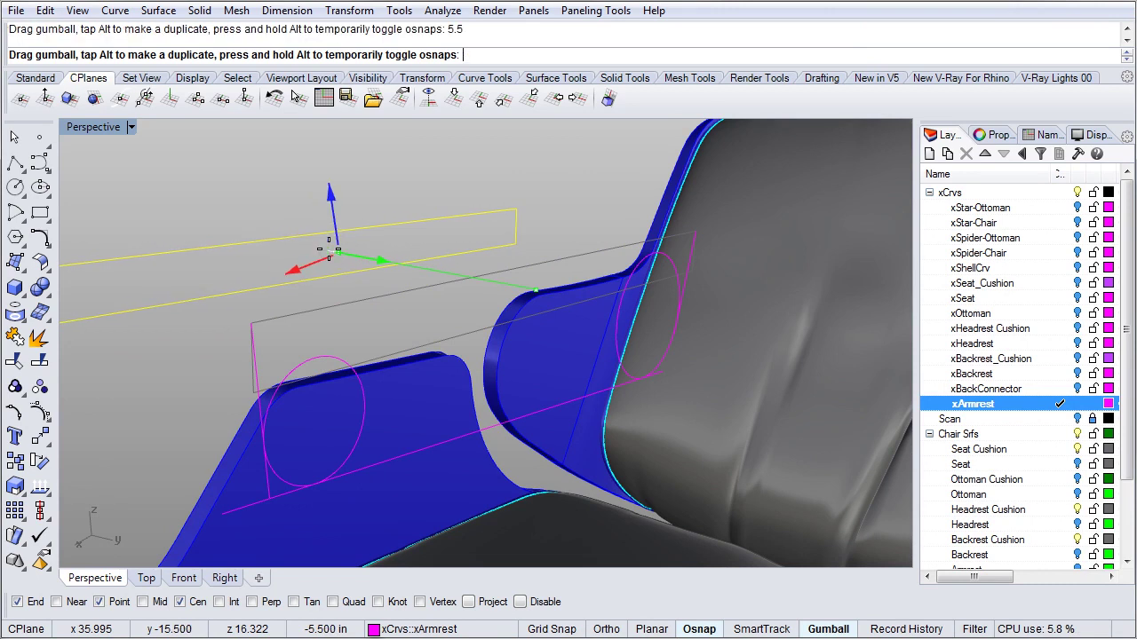
{"action": "key", "text": "Return"}
{"action": "key", "text": "Escape"}
Step: Draw a line joining the upper ends of the front and rear side lines of the inner armrest profile
{"action": "right_click_drag", "start_coordinate": [487, 281], "coordinate": [479, 337]}
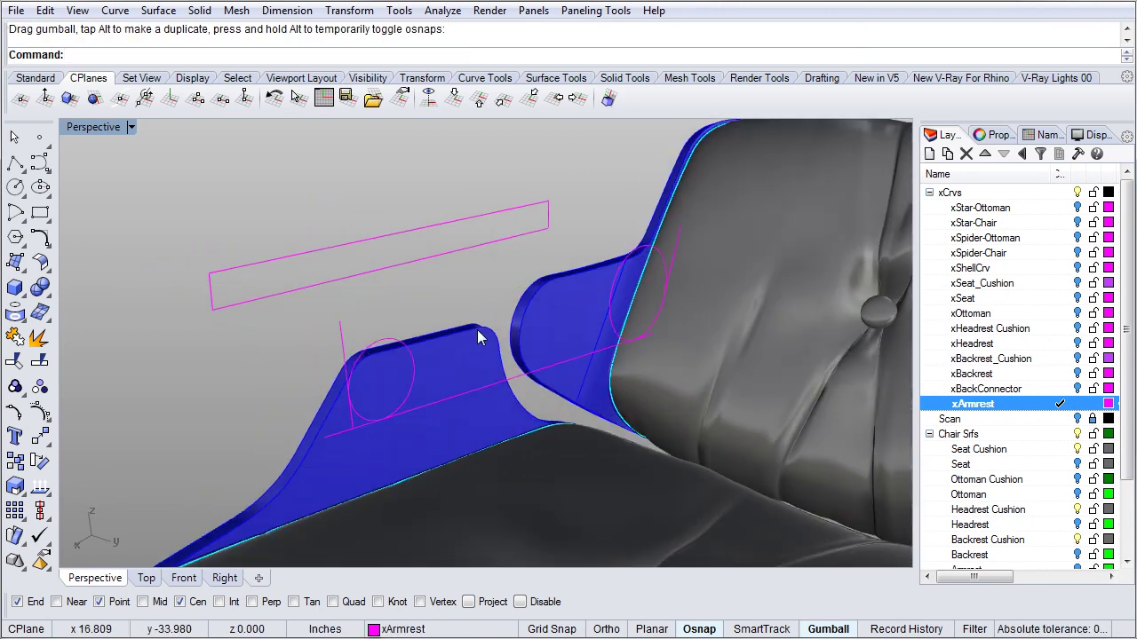
{"action": "type", "text": "line"}
{"action": "key", "text": "Return"}
{"action": "left_click", "coordinate": [340, 323]}
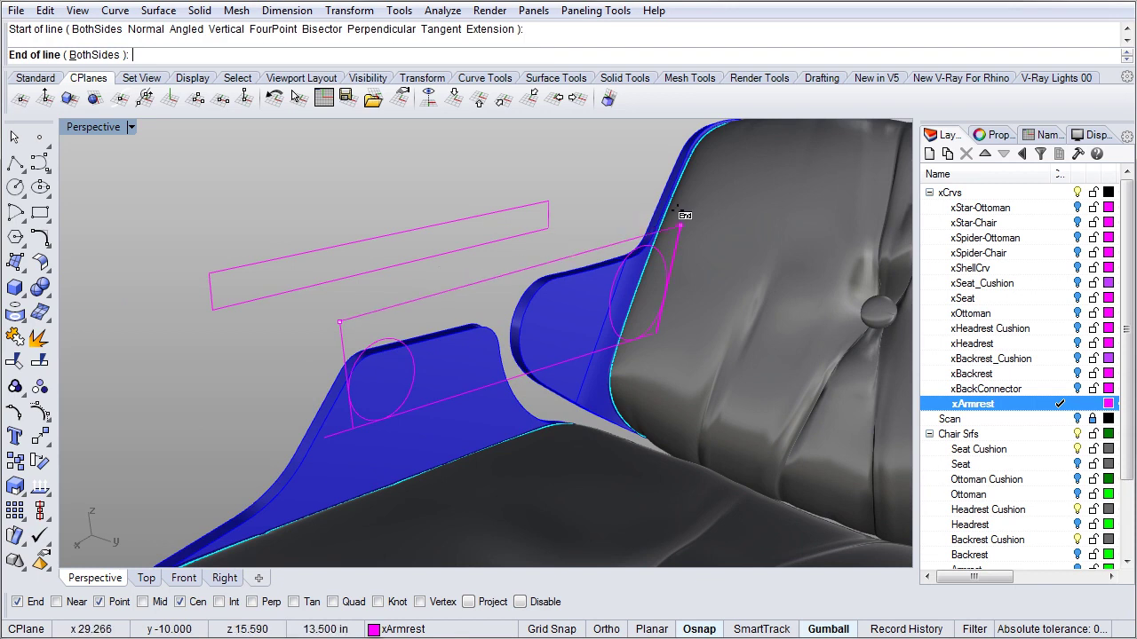
{"action": "left_click", "coordinate": [679, 216]}
Step: Examine the armrest curves against the shell and cushions from several viewing angles
{"action": "right_click_drag", "start_coordinate": [618, 391], "coordinate": [638, 306]}
{"action": "scroll", "coordinate": [764, 382], "scroll_direction": "up", "scroll_amount": 7}
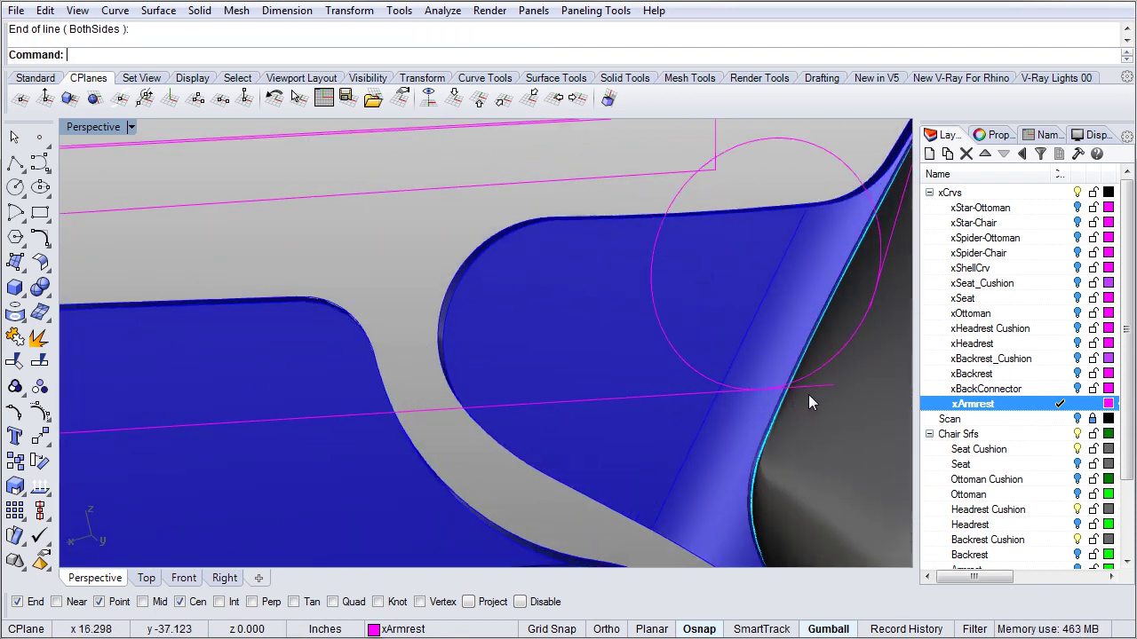
{"action": "scroll", "coordinate": [758, 378], "scroll_direction": "down", "scroll_amount": 3}
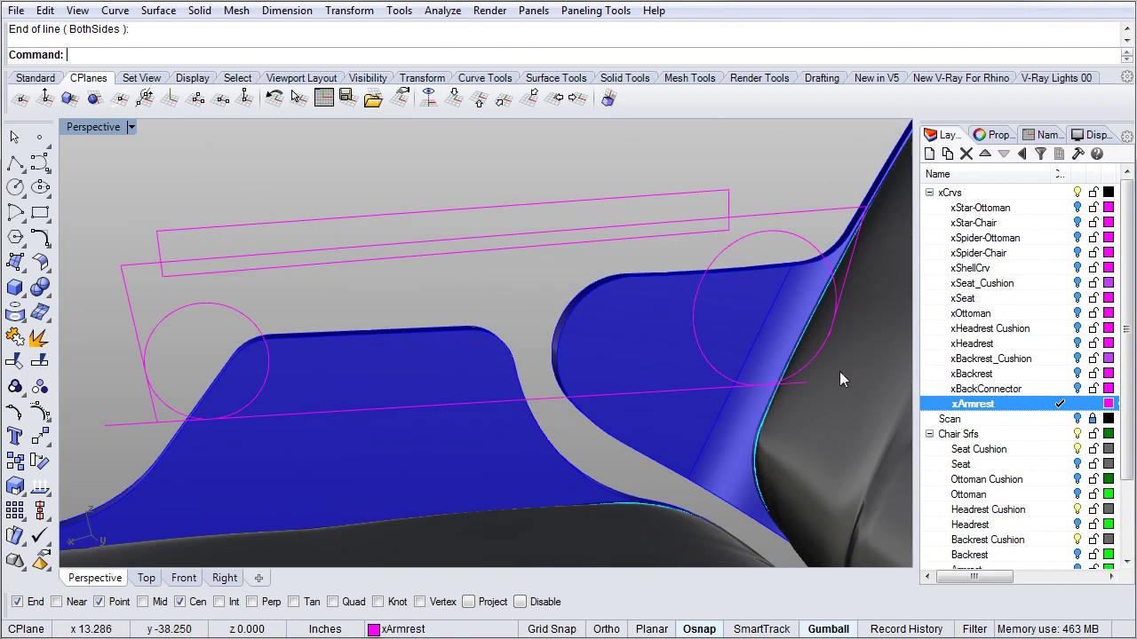
{"action": "right_click_drag", "start_coordinate": [805, 395], "coordinate": [766, 387]}
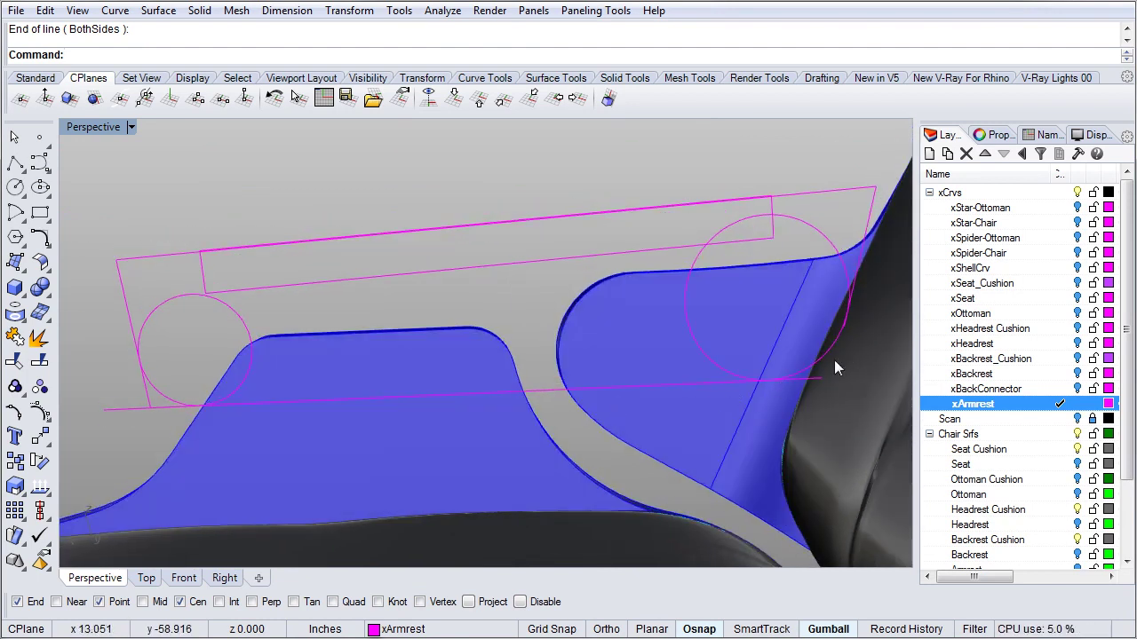
{"action": "right_click_drag", "start_coordinate": [644, 480], "coordinate": [746, 460]}
{"action": "right_click_drag", "start_coordinate": [432, 455], "coordinate": [571, 388]}
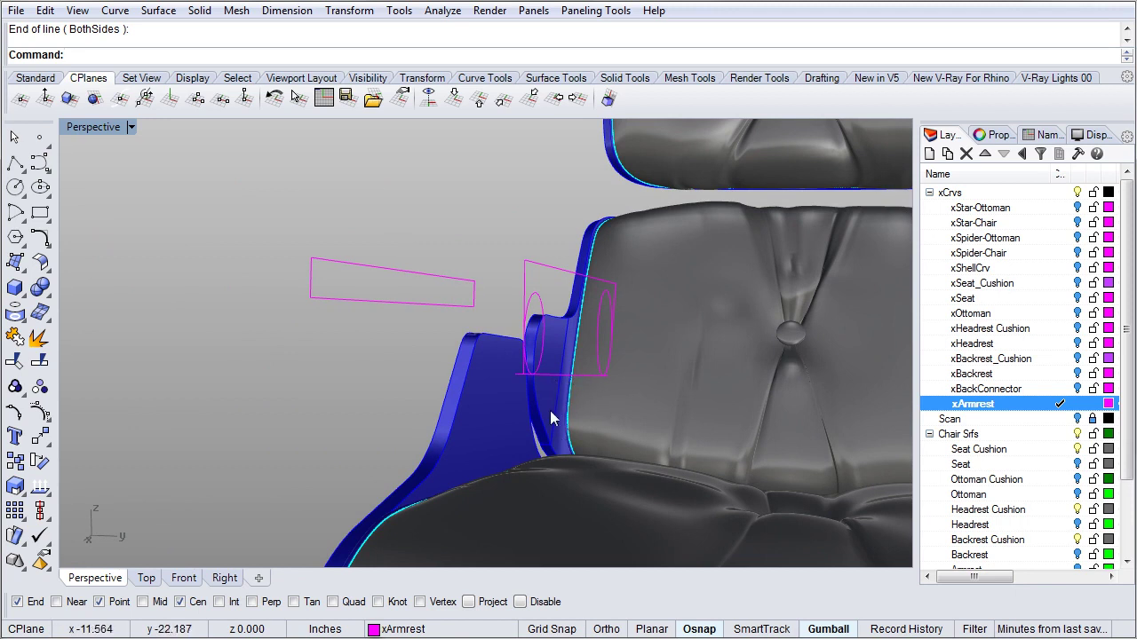
{"action": "right_click_drag", "start_coordinate": [625, 499], "coordinate": [502, 408]}
Step: Set a three-point construction plane with its origin at the front side line's lower end, X along the lower line and Y up the side line
{"action": "left_click", "coordinate": [495, 410]}
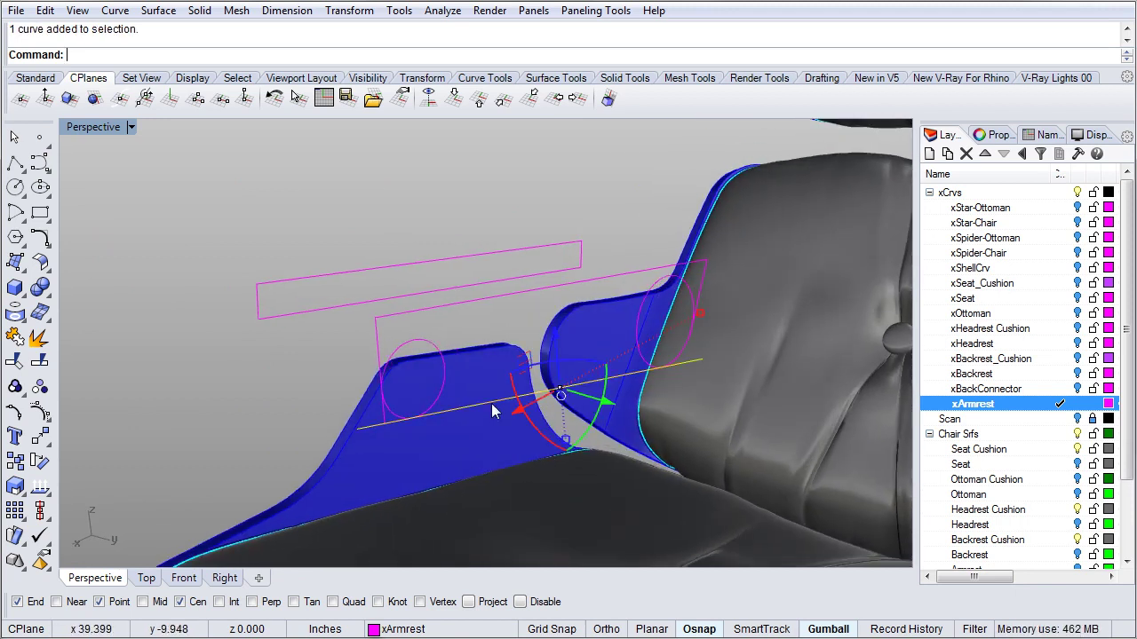
{"action": "right_click_drag", "start_coordinate": [555, 346], "coordinate": [558, 409]}
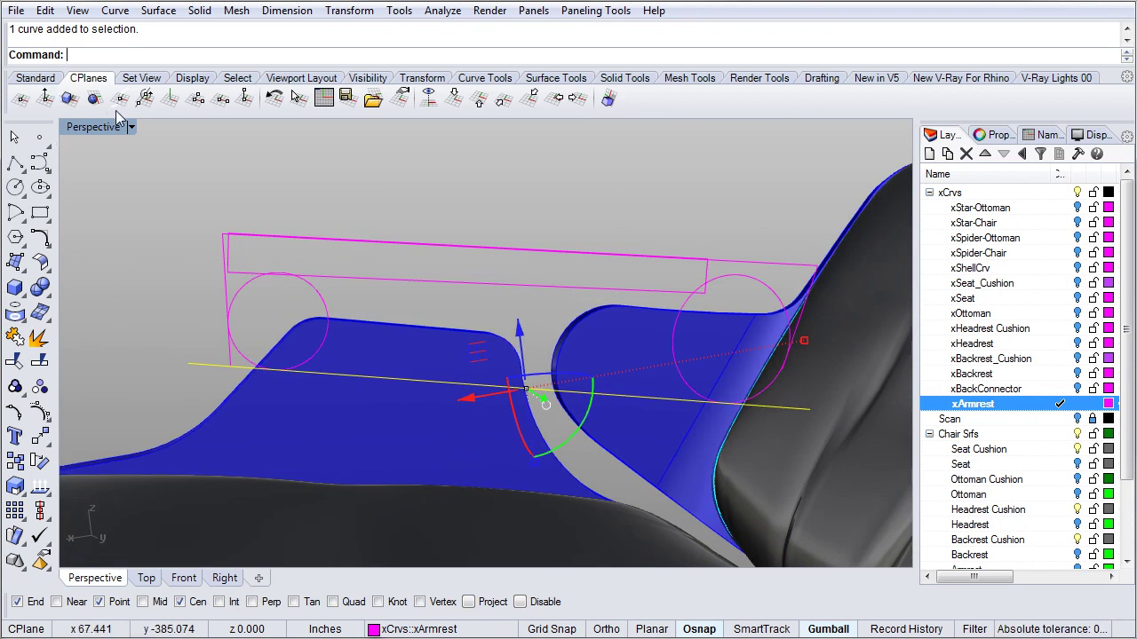
{"action": "left_click", "coordinate": [195, 98]}
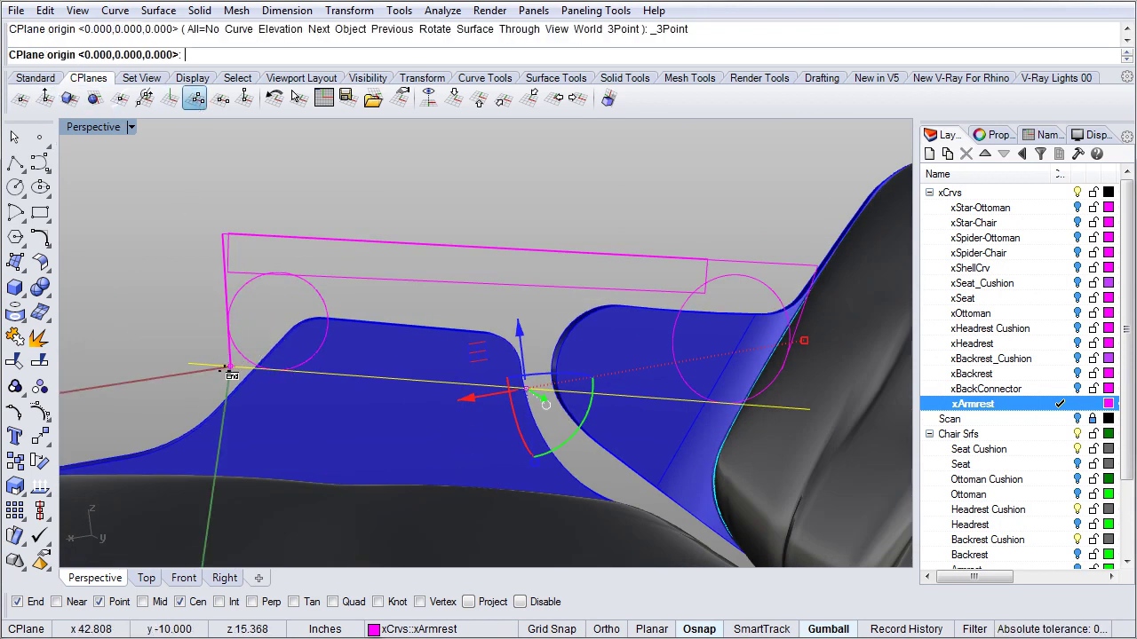
{"action": "left_click", "coordinate": [228, 366]}
{"action": "left_click", "coordinate": [810, 409]}
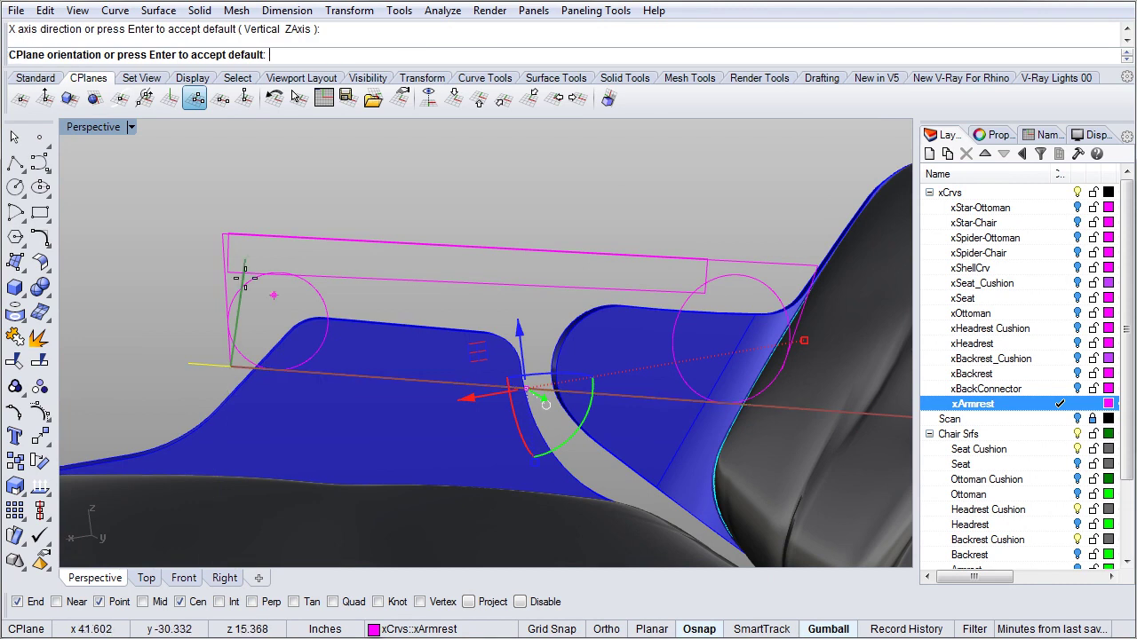
{"action": "right_click_drag", "start_coordinate": [256, 298], "coordinate": [294, 309]}
{"action": "left_click", "coordinate": [294, 284]}
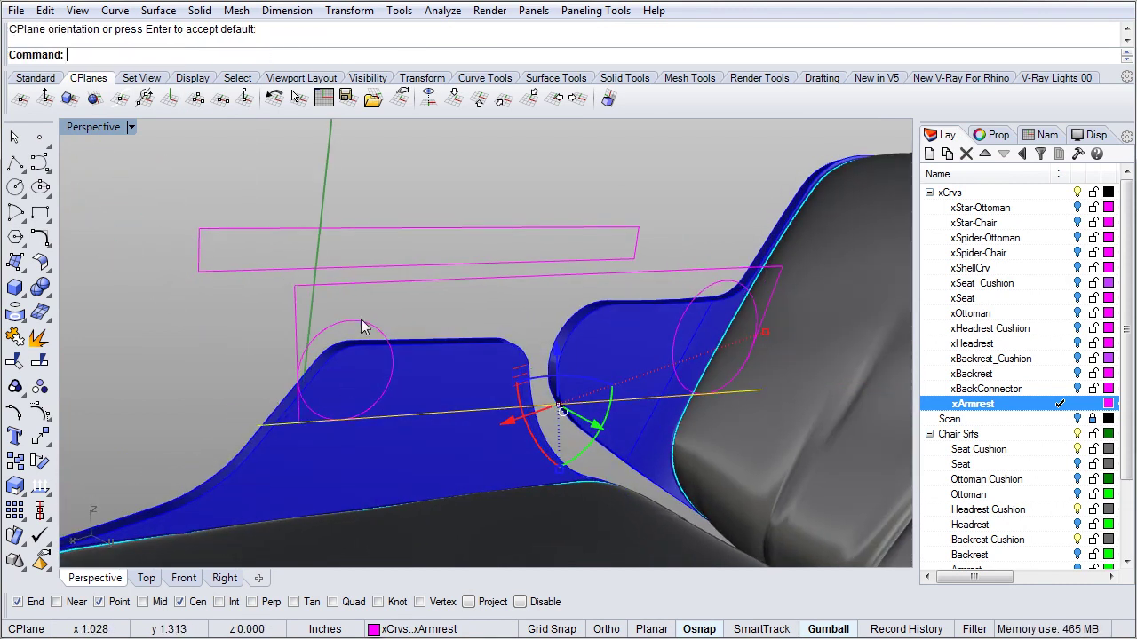
Step: Reset the lower line's gumball so that it aligns with the new construction plane
{"action": "left_click", "coordinate": [566, 420]}
{"action": "key", "text": "Escape"}
{"action": "scroll", "coordinate": [569, 441], "scroll_direction": "up", "scroll_amount": 5}
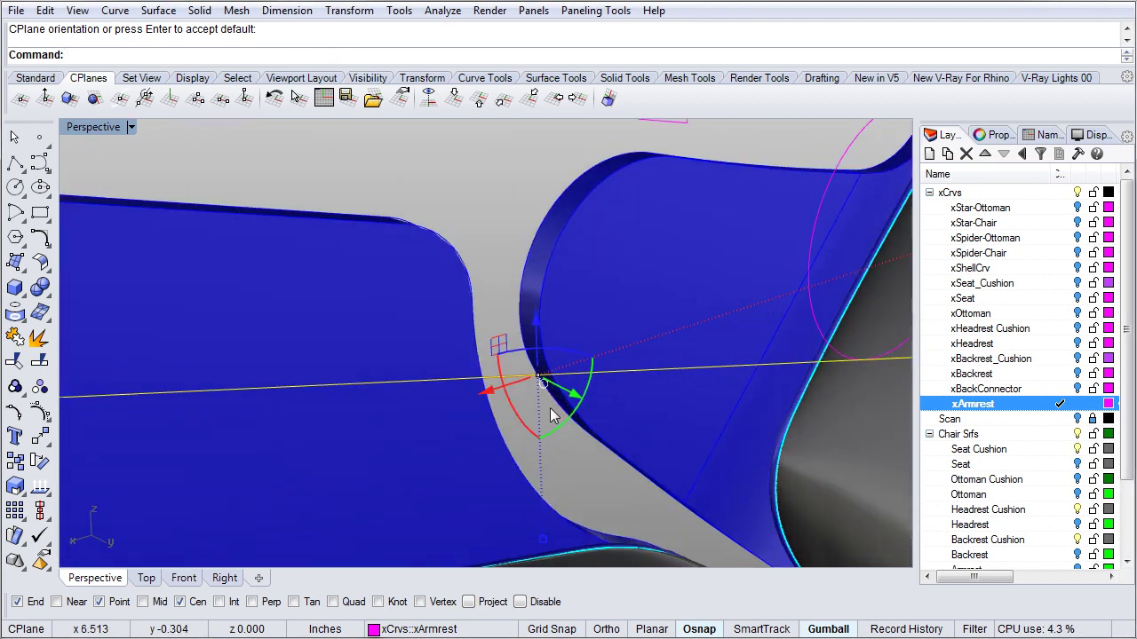
{"action": "right_click_drag", "start_coordinate": [470, 473], "coordinate": [475, 499]}
{"action": "left_click", "coordinate": [490, 452]}
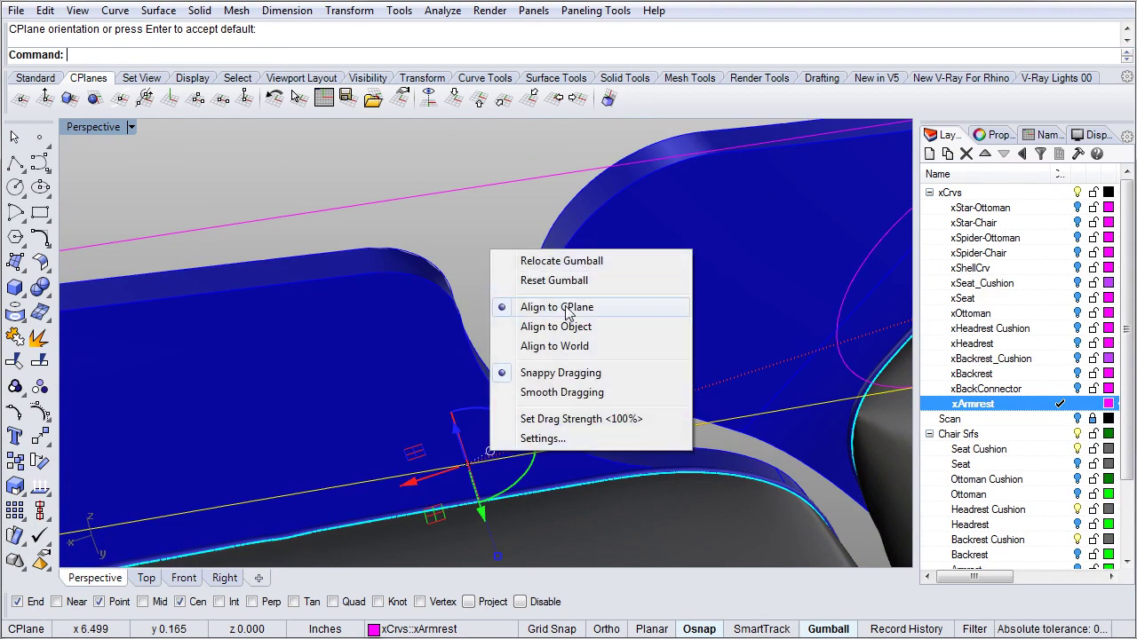
{"action": "left_click", "coordinate": [555, 281]}
Step: Move the lower line of the armrest profile down 1 inch, perpendicular to its length
{"action": "right_click_drag", "start_coordinate": [556, 277], "coordinate": [495, 324]}
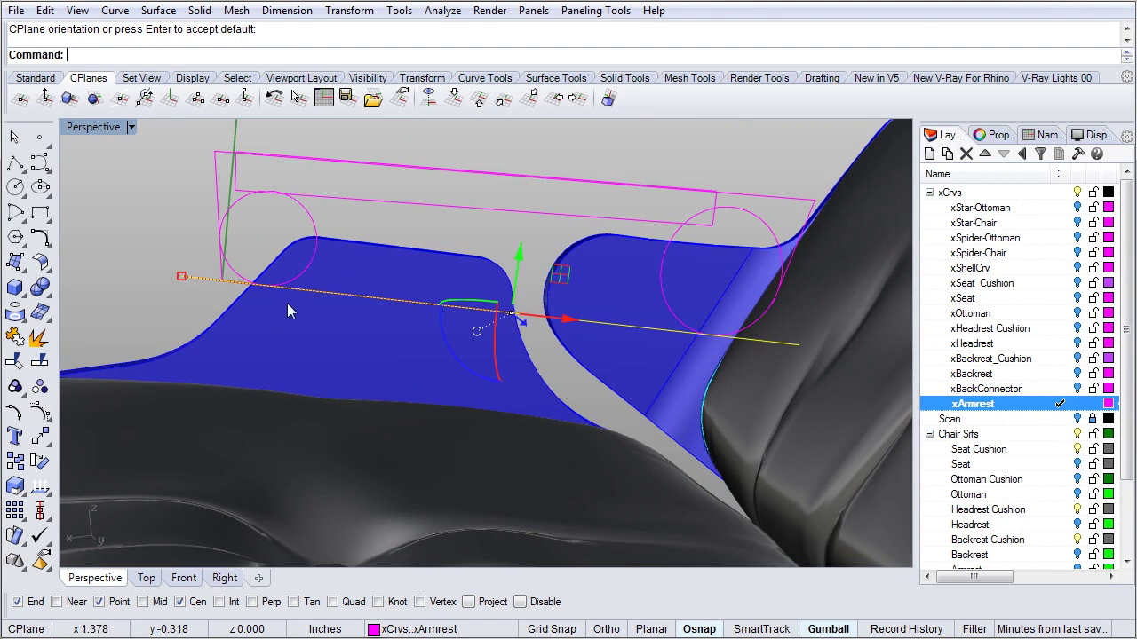
{"action": "left_click_drag", "start_coordinate": [523, 250], "coordinate": [470, 362]}
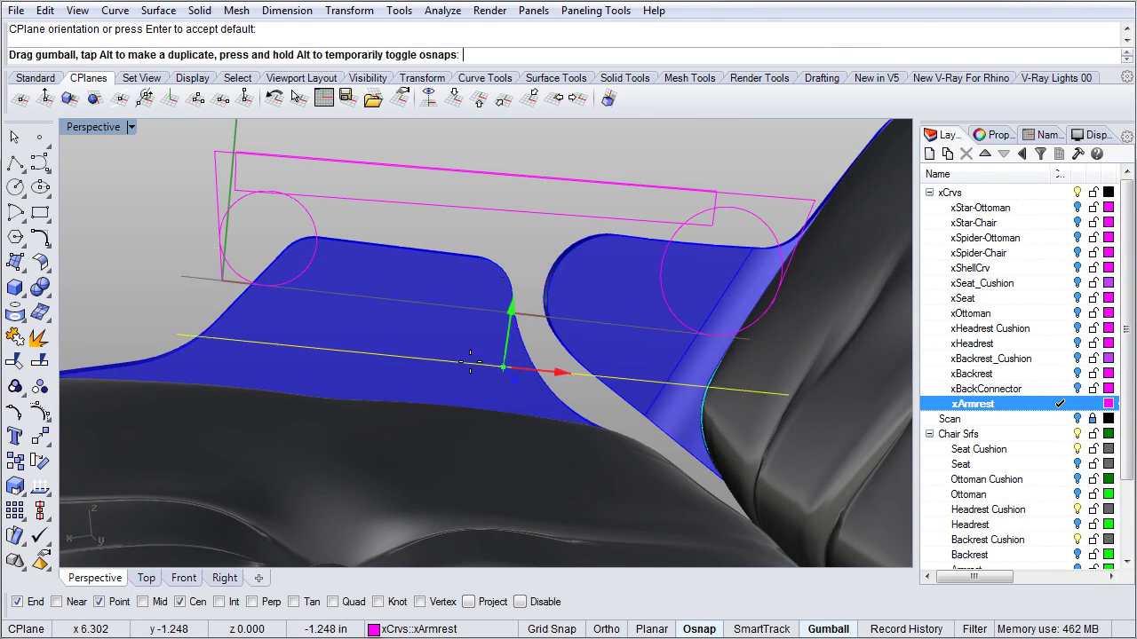
{"action": "type", "text": "1"}
{"action": "key", "text": "Return"}
{"action": "key", "text": "Escape"}
{"action": "key", "text": "Escape"}
Step: Intersect the lower line with the backrest cushion to create a point where they meet
{"action": "right_click_drag", "start_coordinate": [279, 363], "coordinate": [535, 337]}
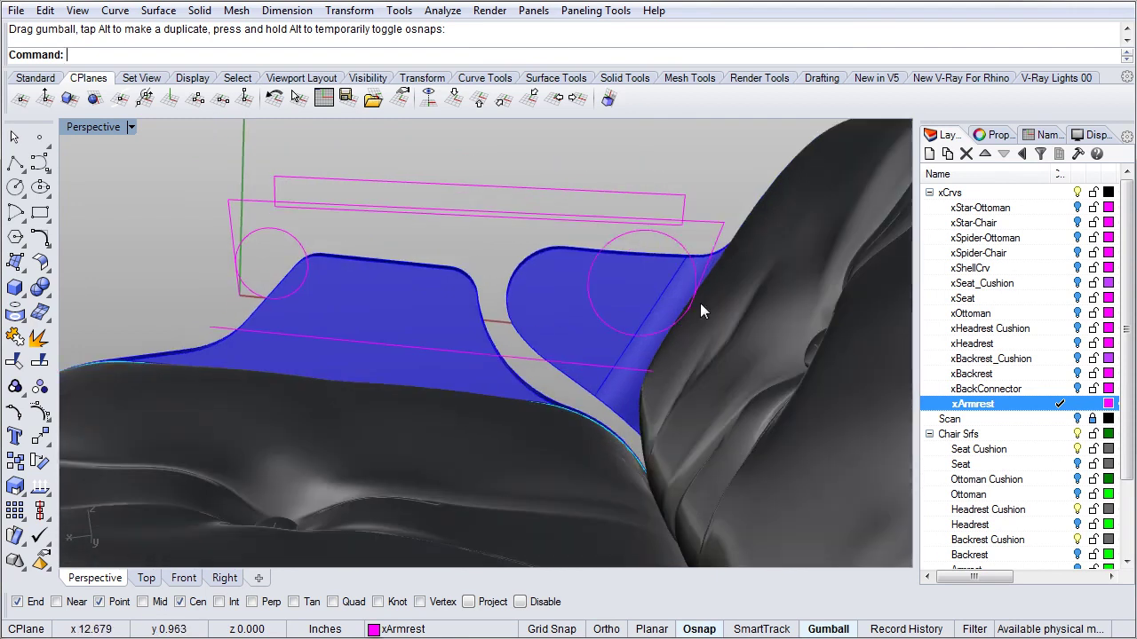
{"action": "type", "text": "Intersect"}
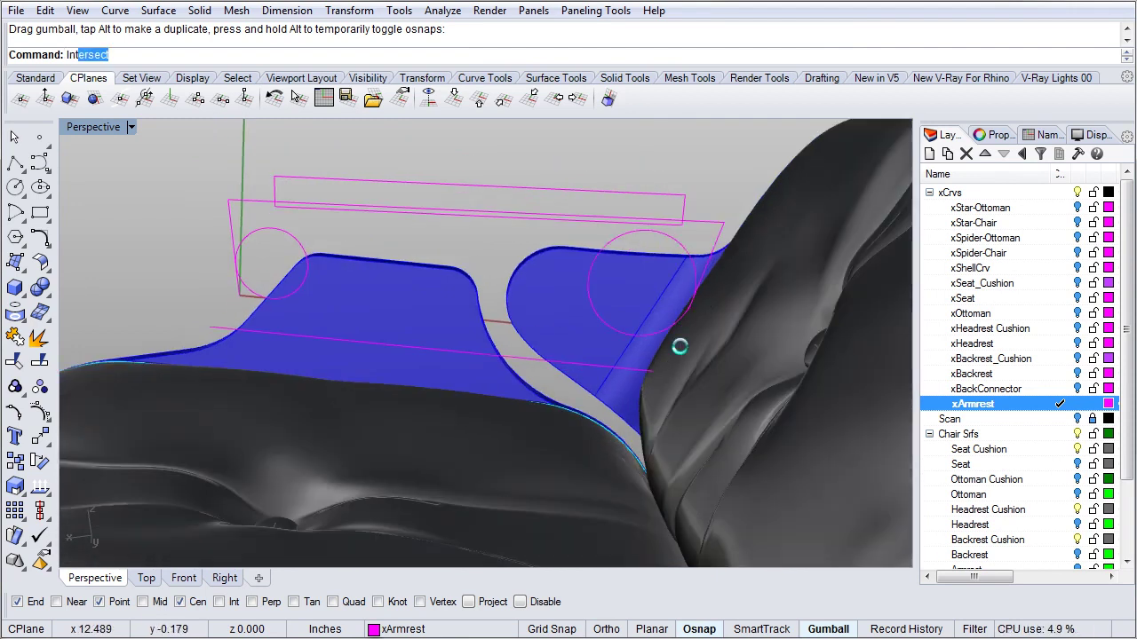
{"action": "key", "text": "Return"}
{"action": "left_click", "coordinate": [525, 364]}
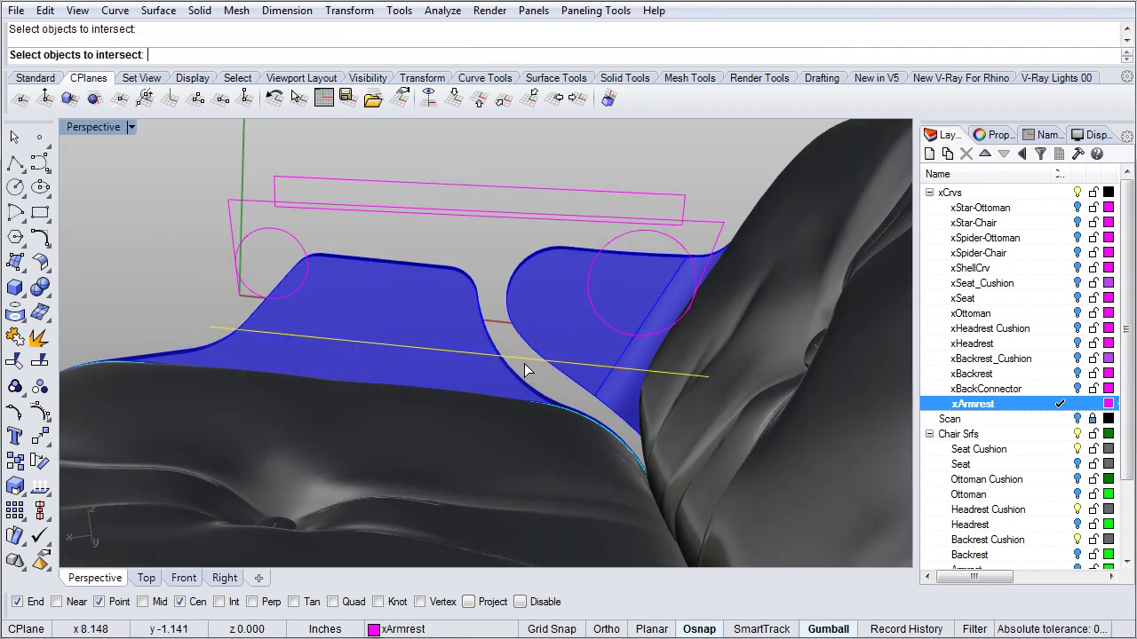
{"action": "left_click", "coordinate": [716, 321]}
{"action": "key", "text": "Return"}
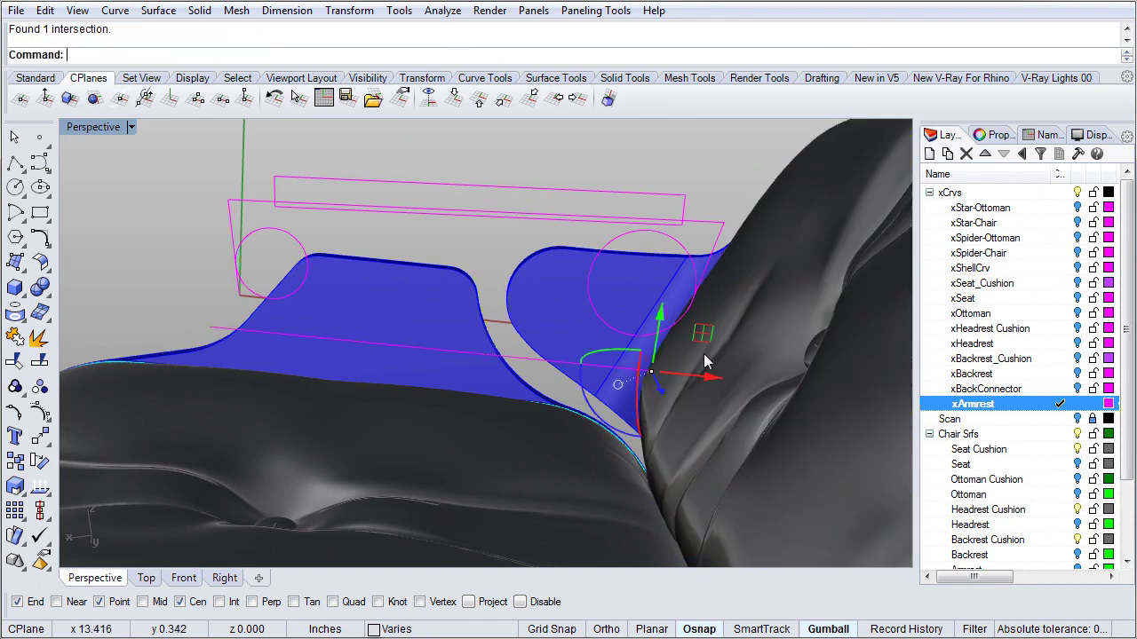
Step: Move the intersection point a short distance forward along the lower line, away from the backrest cushion
{"action": "scroll", "coordinate": [696, 381], "scroll_direction": "up", "scroll_amount": 2}
{"action": "left_click_drag", "start_coordinate": [700, 374], "coordinate": [427, 240]}
{"action": "key", "text": "Return"}
{"action": "key", "text": "Escape"}
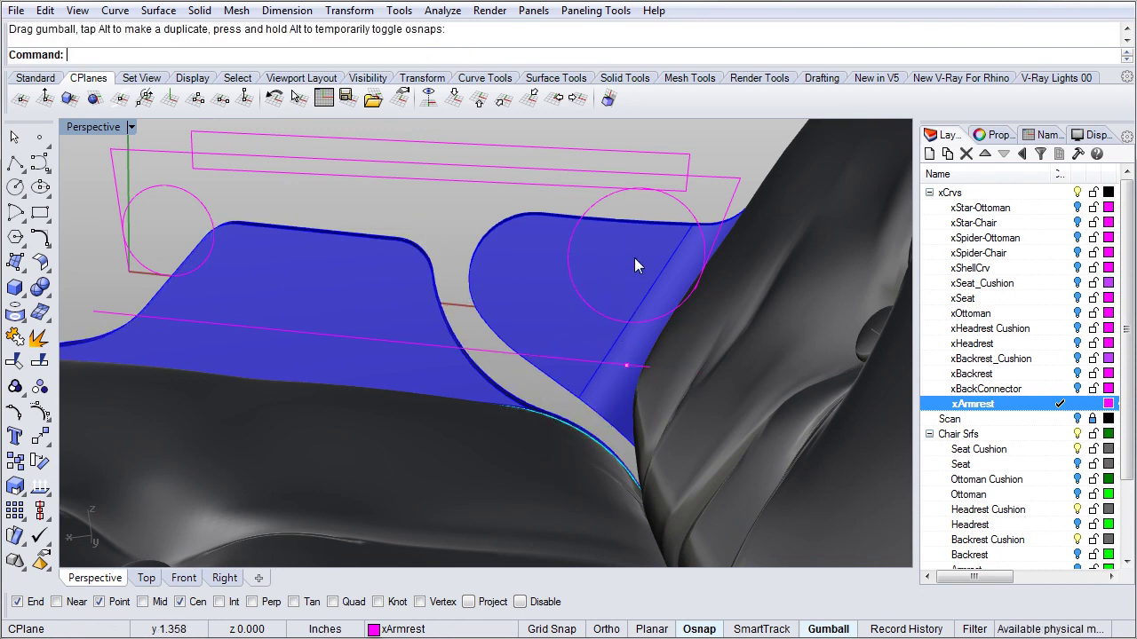
Step: Delete the front and rear circles from the armrest profile
{"action": "right_click_drag", "start_coordinate": [677, 219], "coordinate": [702, 268]}
{"action": "left_click", "coordinate": [673, 205]}
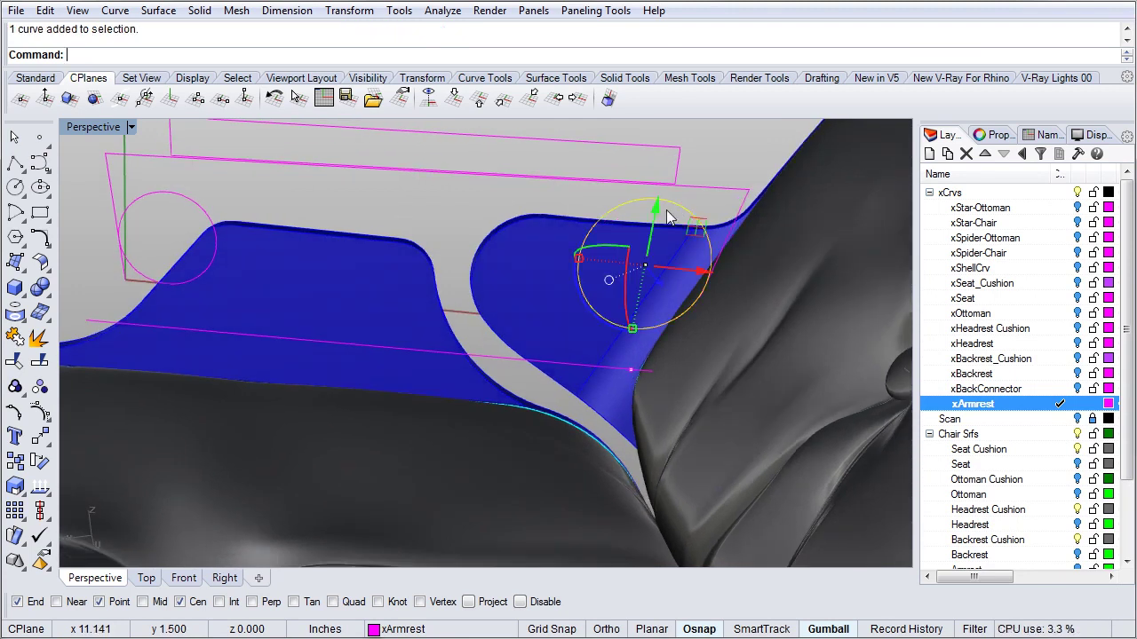
{"action": "left_click", "coordinate": [210, 221], "text": "shift"}
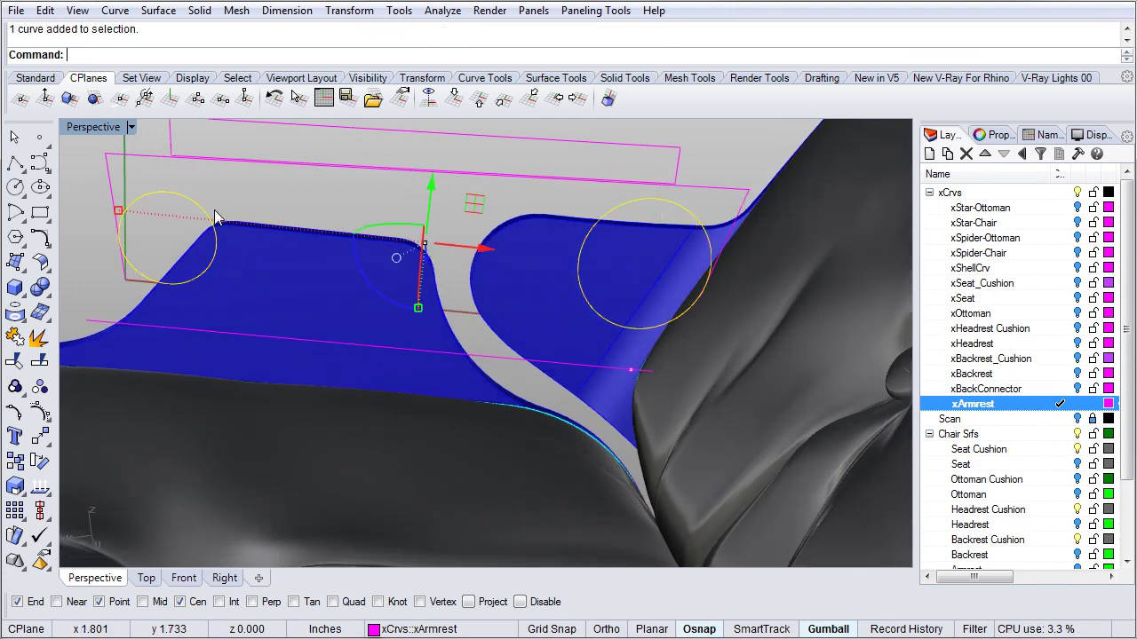
{"action": "key", "text": "Delete"}
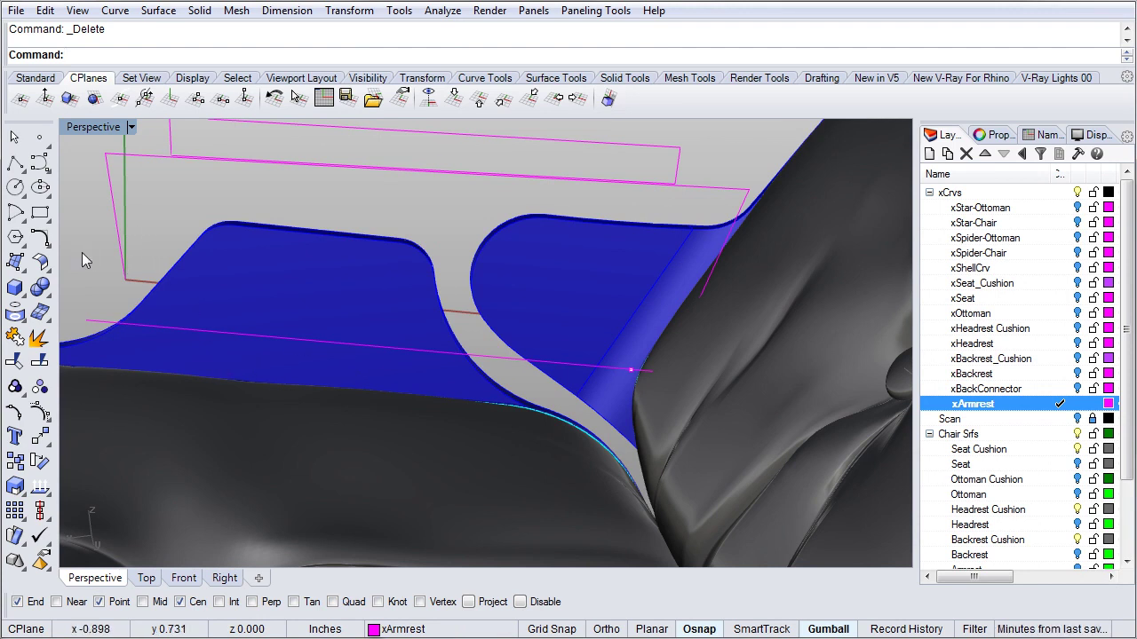
Step: Draw a line from the point on the lower line to the profile's upper rear corner, and delete the old rear side line
{"action": "right_click_drag", "start_coordinate": [223, 342], "coordinate": [206, 325]}
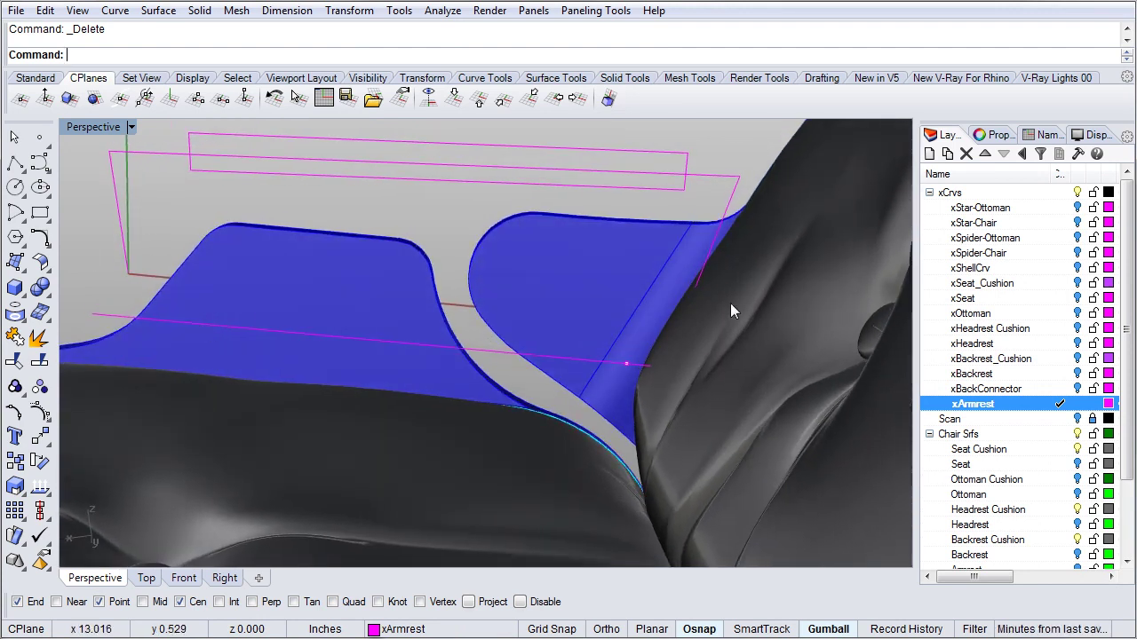
{"action": "scroll", "coordinate": [700, 307], "scroll_direction": "up", "scroll_amount": 2}
{"action": "scroll", "coordinate": [715, 359], "scroll_direction": "down", "scroll_amount": 1}
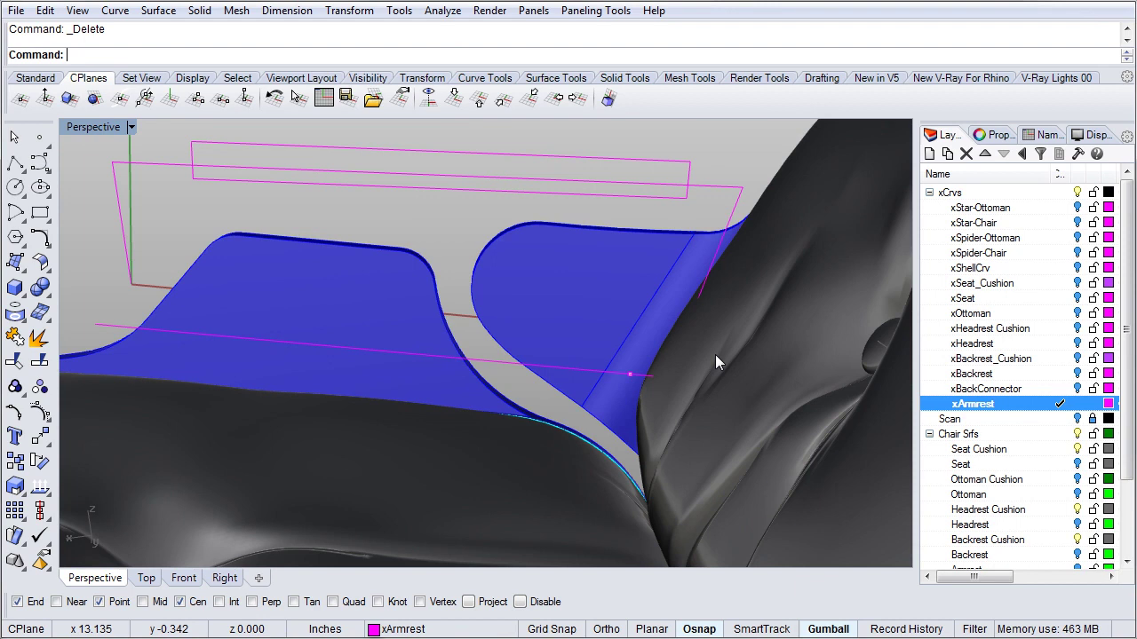
{"action": "right_click", "coordinate": [663, 369]}
{"action": "left_click", "coordinate": [627, 373]}
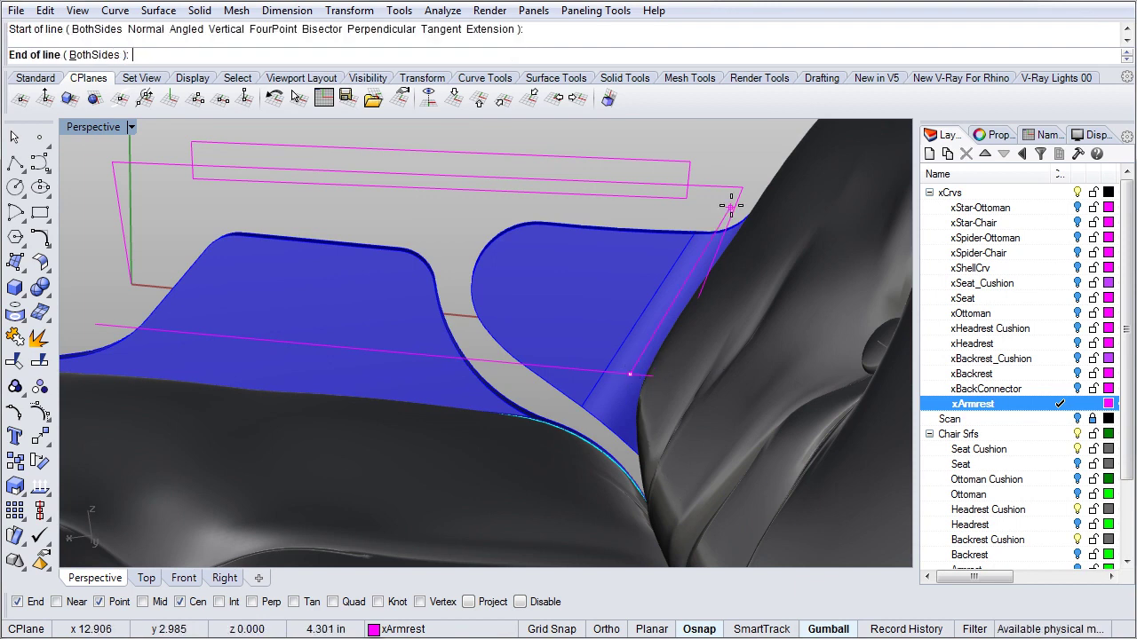
{"action": "left_click", "coordinate": [740, 189]}
{"action": "left_click", "coordinate": [733, 222]}
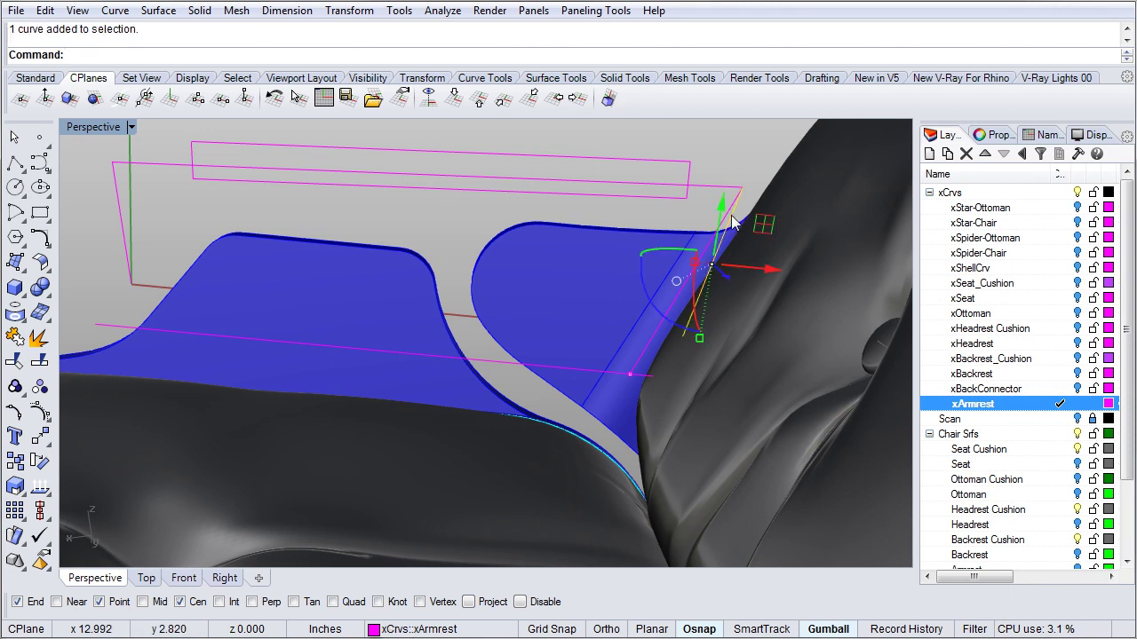
{"action": "key", "text": "Delete"}
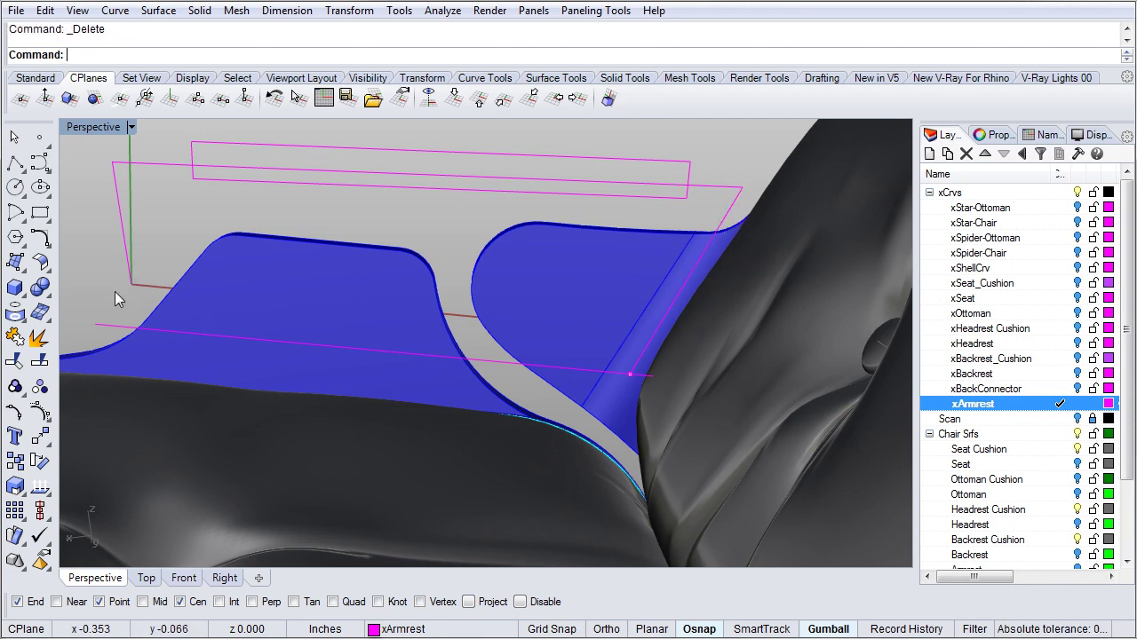
Step: Extend the front side line down to the lower line, using the lower line as the boundary
{"action": "type", "text": "Extend"}
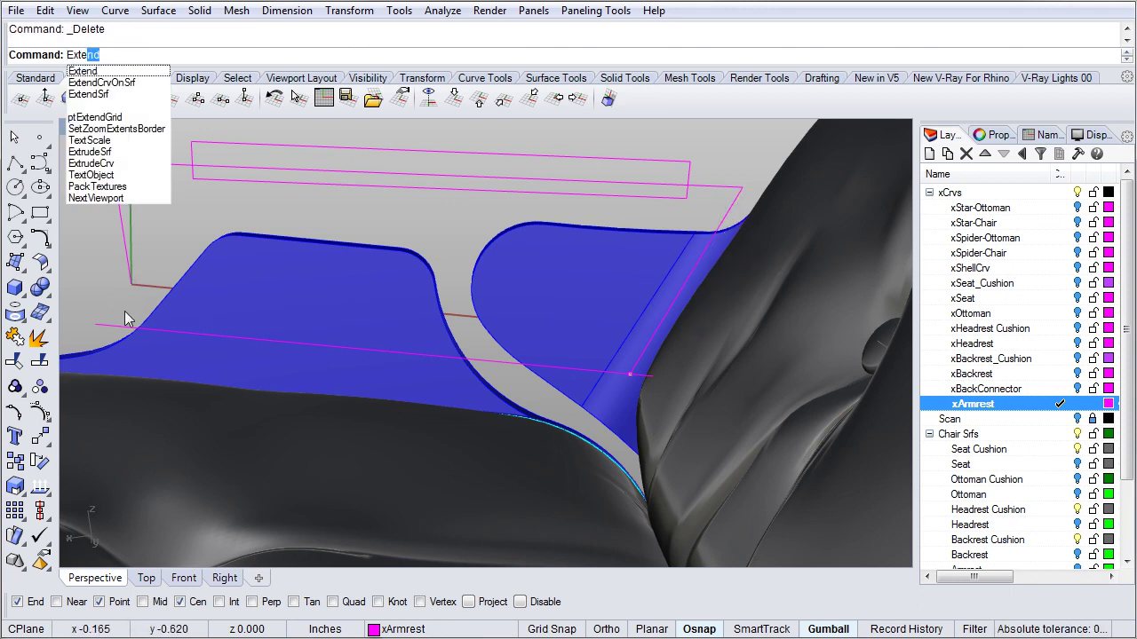
{"action": "key", "text": "Return"}
{"action": "left_click", "coordinate": [113, 326]}
{"action": "key", "text": "Return"}
{"action": "left_click", "coordinate": [126, 254]}
{"action": "key", "text": "Return"}
Step: Draw two lines joining the inner armrest profile's rear and front top corners to the matching top corners of the narrow outer rectangle
{"action": "right_click_drag", "start_coordinate": [205, 327], "coordinate": [313, 272]}
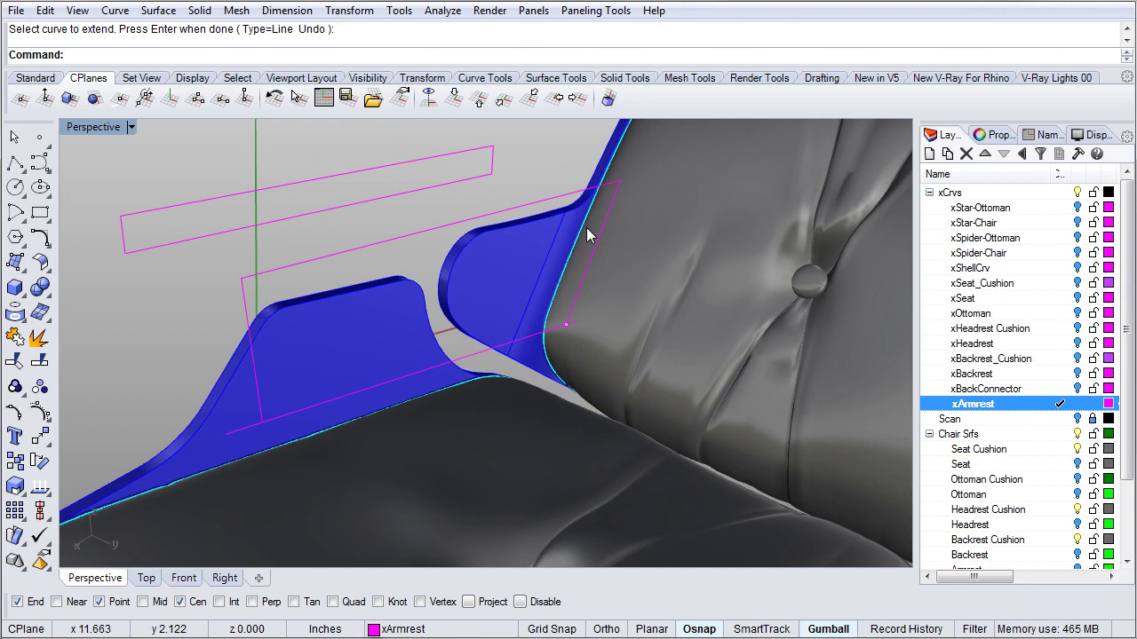
{"action": "type", "text": "l"}
{"action": "key", "text": "Return"}
{"action": "left_click", "coordinate": [619, 181]}
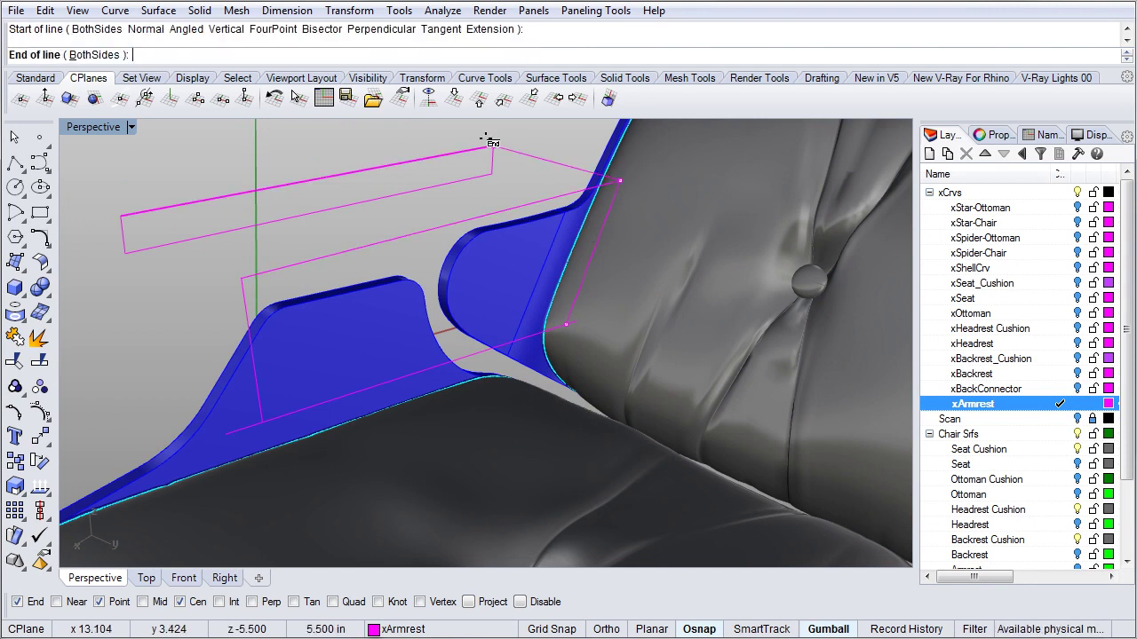
{"action": "left_click", "coordinate": [493, 145]}
{"action": "key", "text": "Return"}
{"action": "left_click", "coordinate": [240, 278]}
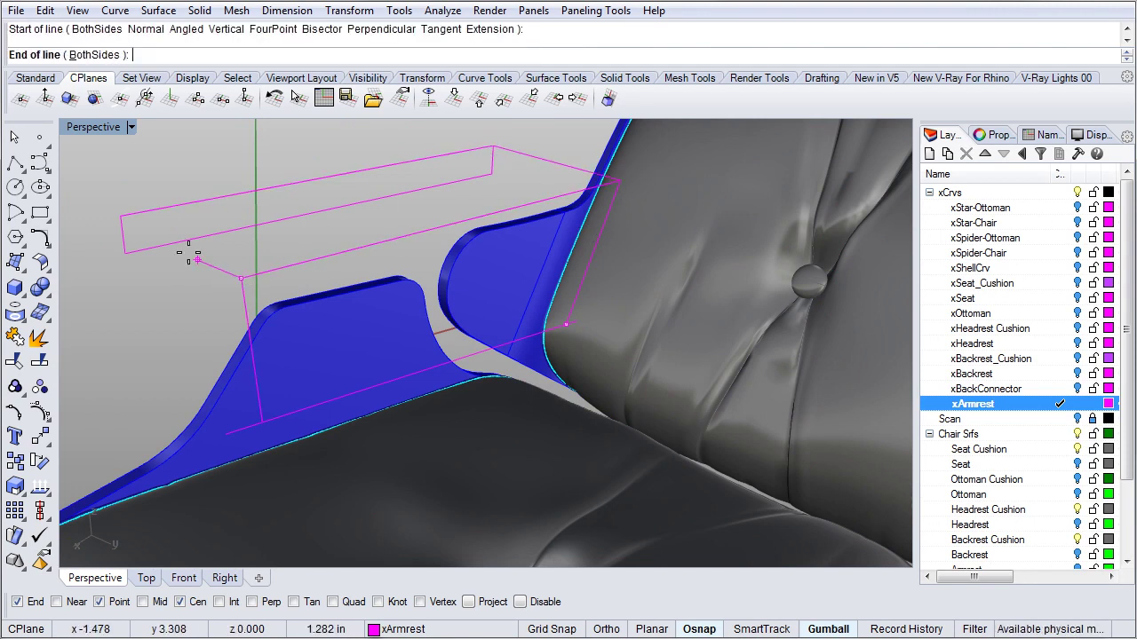
{"action": "left_click", "coordinate": [120, 215]}
Step: Hide the Seat, Headrest and Backrest Cushion layers and the Seat, Headrest and Backrest layers under Chair Solids
{"action": "right_click_drag", "start_coordinate": [121, 215], "coordinate": [413, 299]}
{"action": "scroll", "coordinate": [305, 279], "scroll_direction": "up", "scroll_amount": 3}
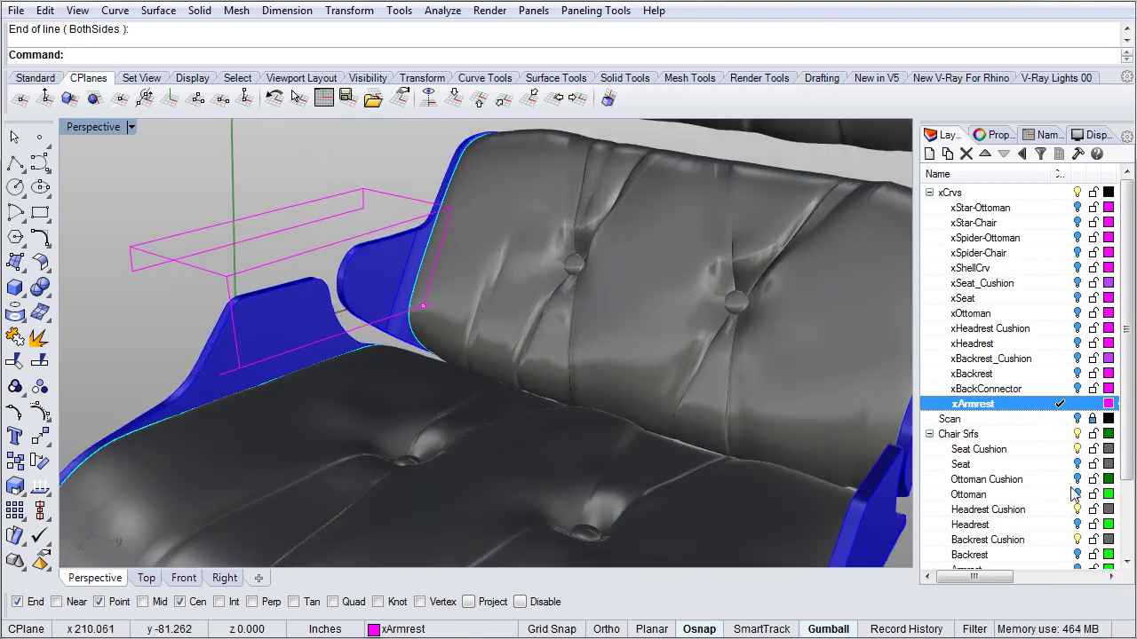
{"action": "left_click", "coordinate": [1077, 450]}
{"action": "left_click", "coordinate": [1077, 509]}
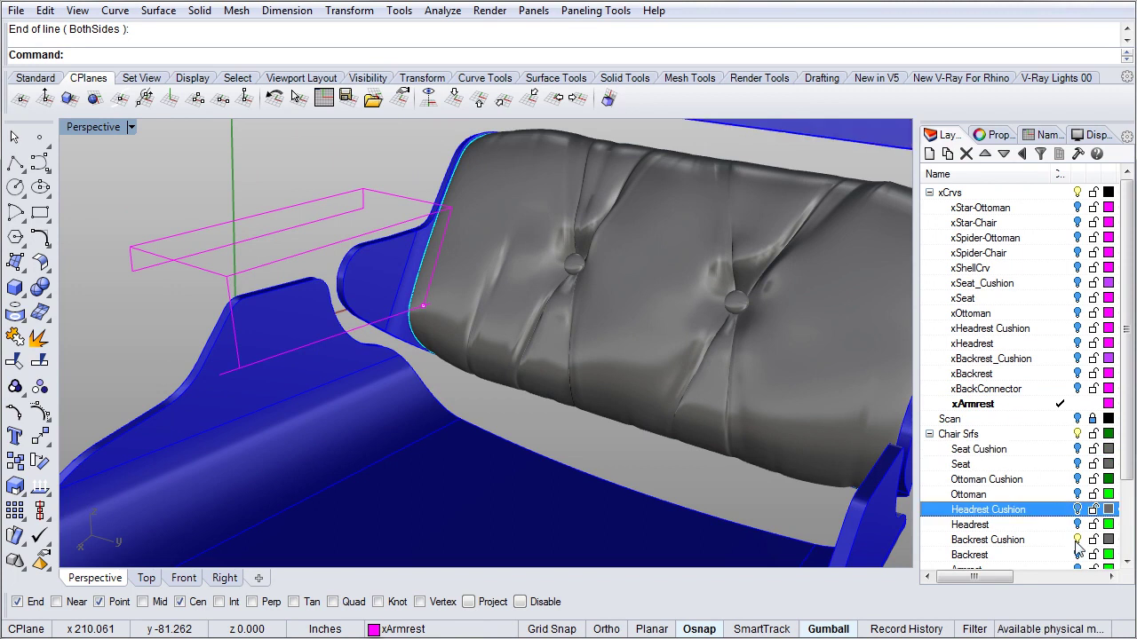
{"action": "left_click", "coordinate": [1077, 539]}
{"action": "scroll", "coordinate": [1075, 493], "scroll_direction": "down", "scroll_amount": 2}
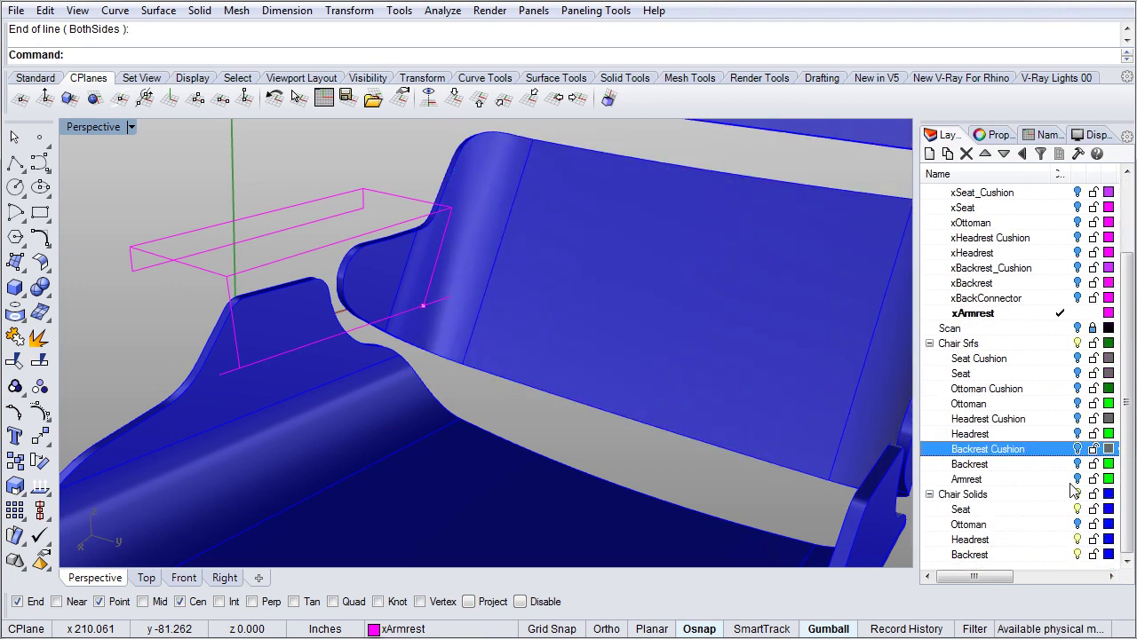
{"action": "left_click", "coordinate": [968, 510]}
{"action": "left_click", "coordinate": [986, 555], "text": "shift"}
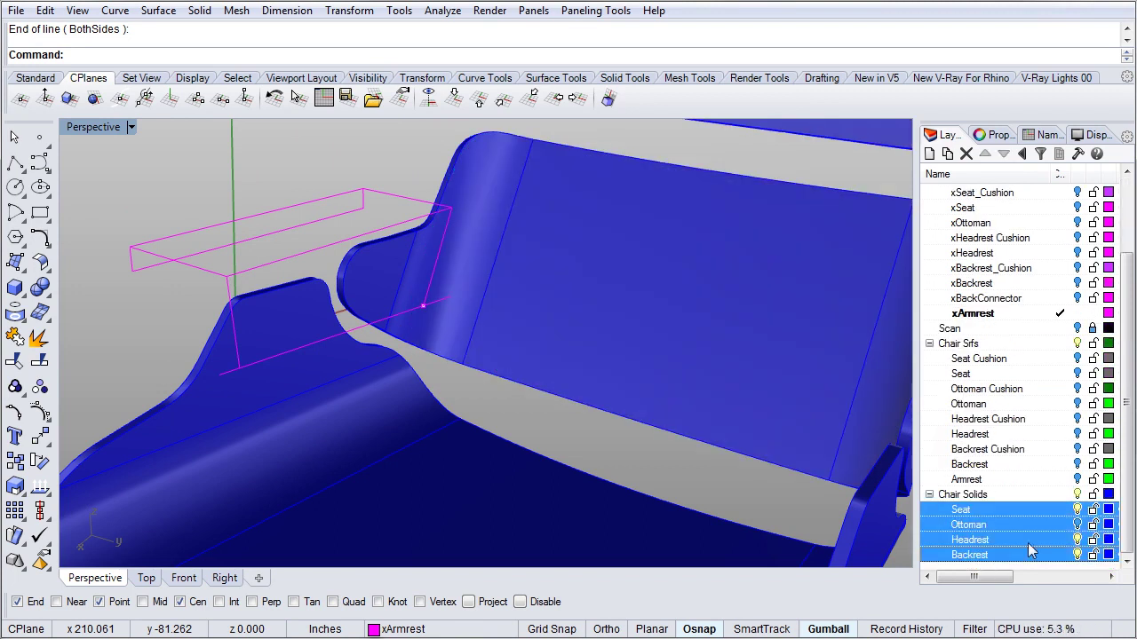
{"action": "left_click", "coordinate": [1077, 557]}
Step: Delete the point object near the rear end of the lower line
{"action": "right_click_drag", "start_coordinate": [571, 363], "coordinate": [469, 324]}
{"action": "scroll", "coordinate": [388, 312], "scroll_direction": "up", "scroll_amount": 6}
{"action": "right_click_drag", "start_coordinate": [443, 373], "coordinate": [414, 400]}
{"action": "left_click", "coordinate": [582, 329]}
{"action": "key", "text": "Delete"}
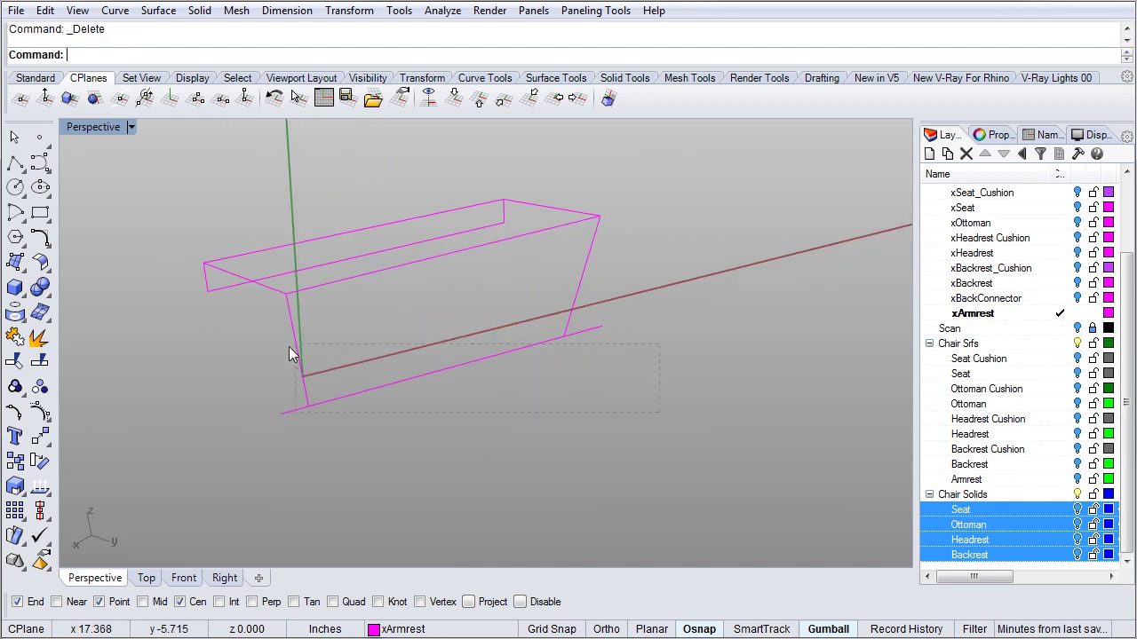
Step: Rotate the front and rear side lines and the lower line together by -3 degrees in 3D about the inner profile's top edge
{"action": "right_click_drag", "start_coordinate": [434, 475], "coordinate": [435, 302]}
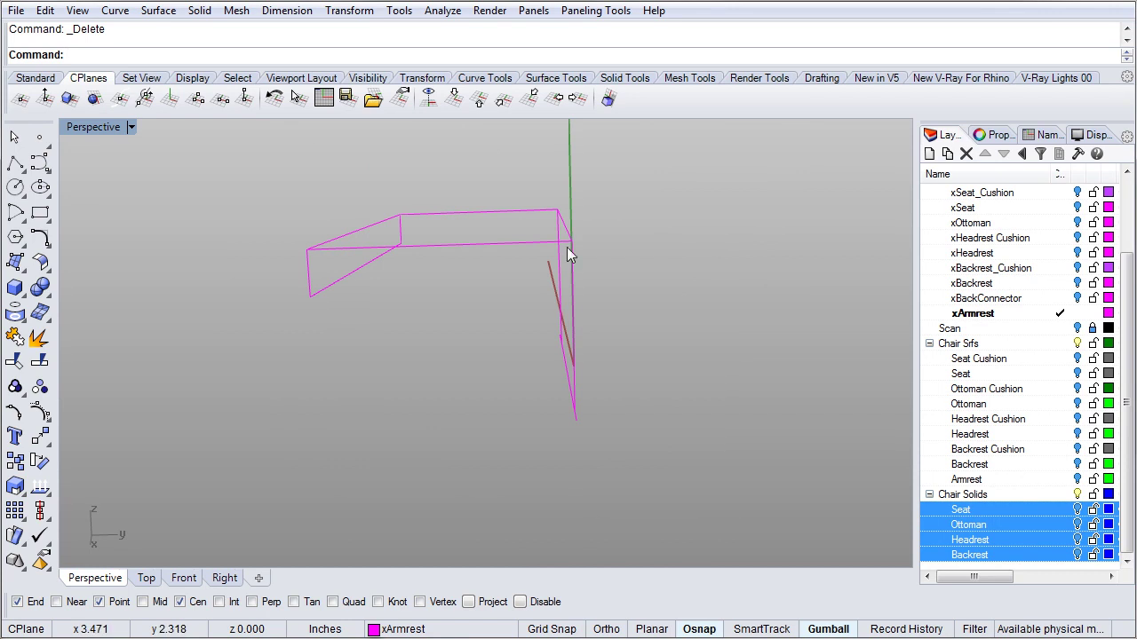
{"action": "right_click_drag", "start_coordinate": [550, 299], "coordinate": [606, 356]}
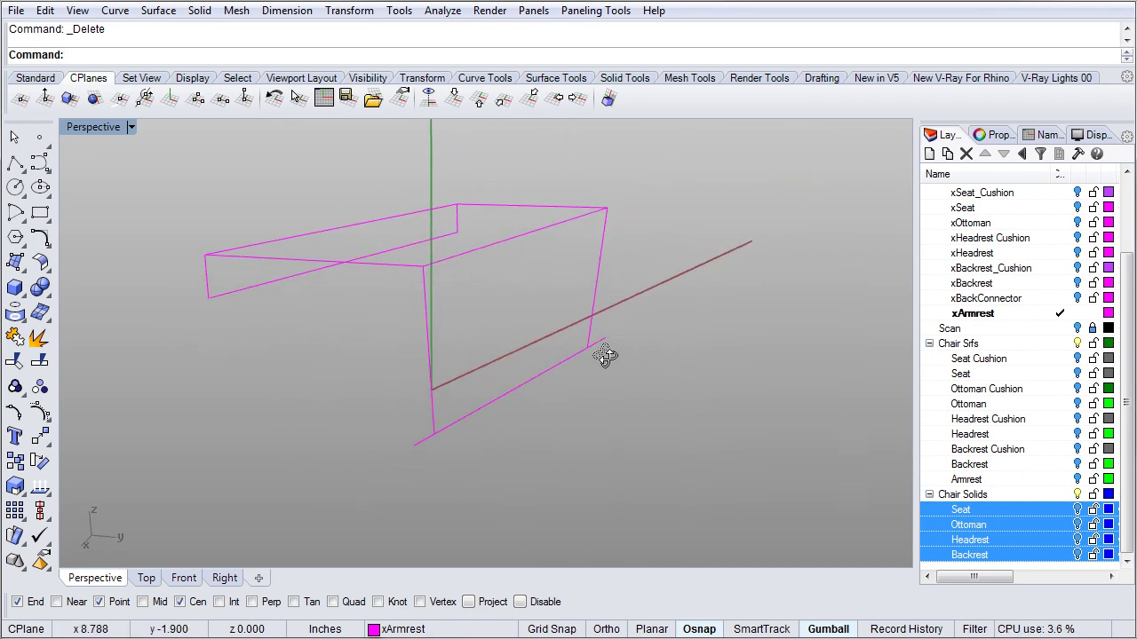
{"action": "left_click_drag", "start_coordinate": [537, 380], "coordinate": [397, 320]}
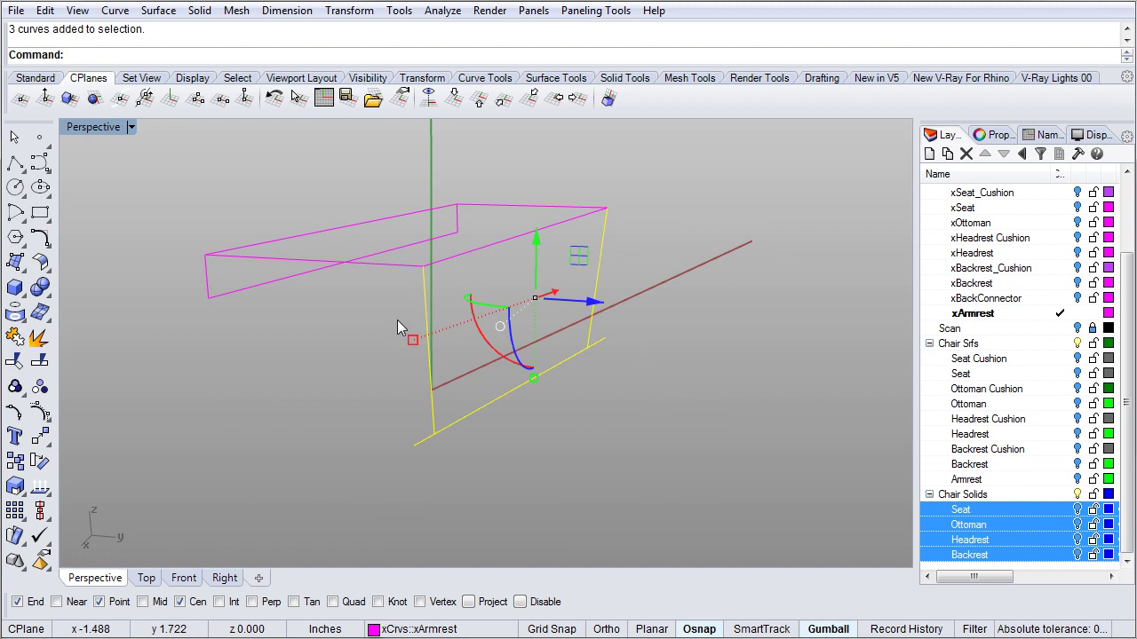
{"action": "type", "text": "Rotate3D"}
{"action": "key", "text": "Return"}
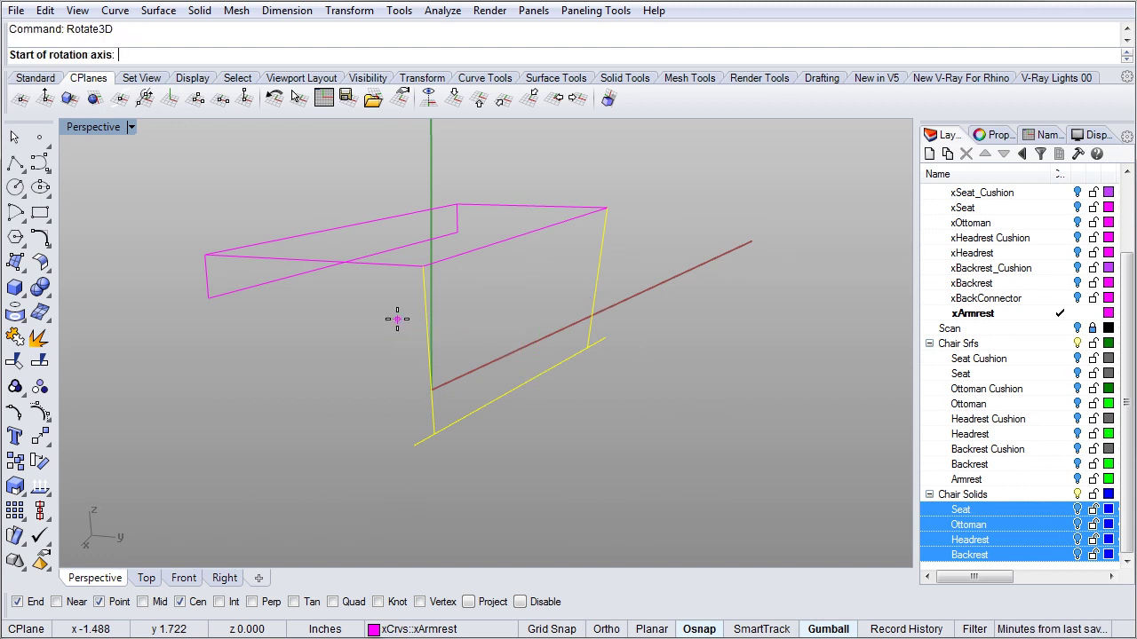
{"action": "left_click", "coordinate": [423, 266]}
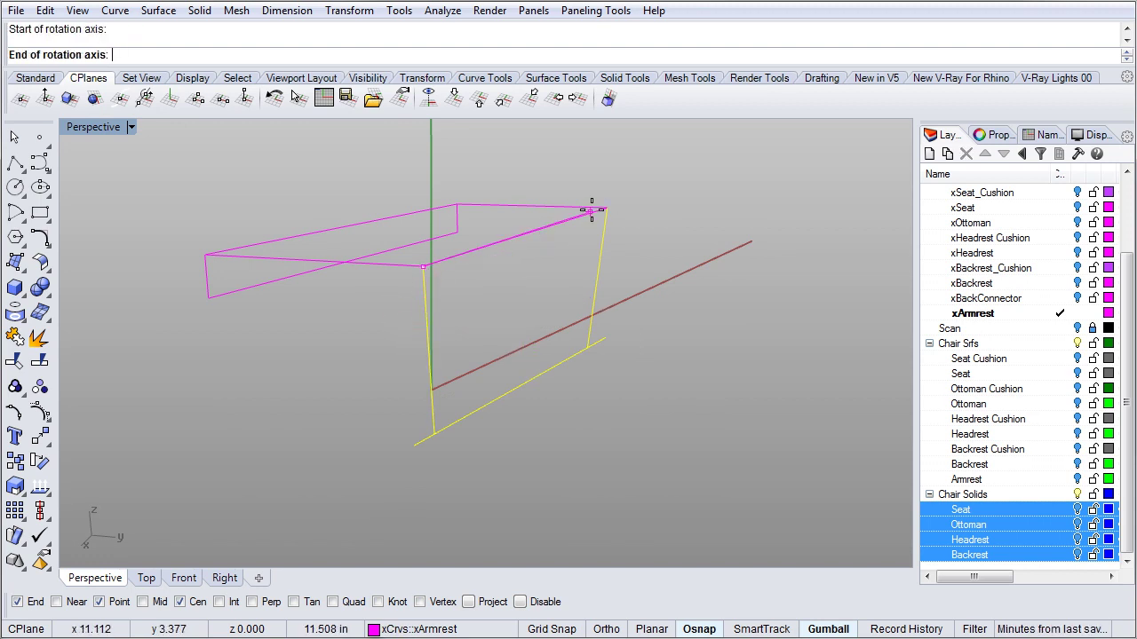
{"action": "left_click", "coordinate": [606, 208]}
{"action": "left_click", "coordinate": [427, 436]}
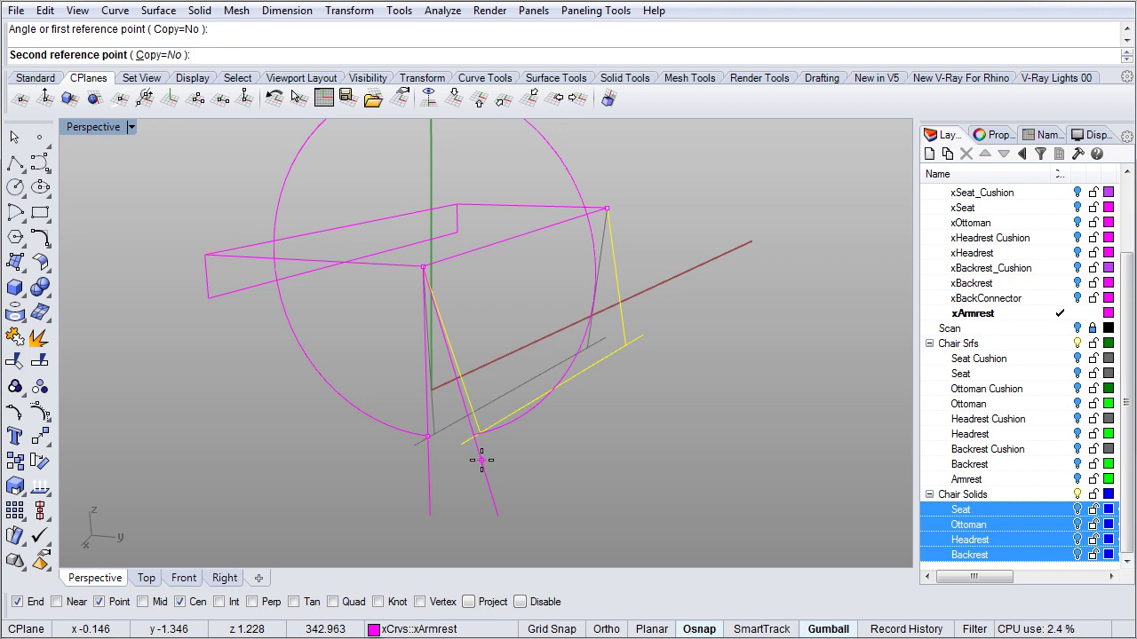
{"action": "key", "text": "Return"}
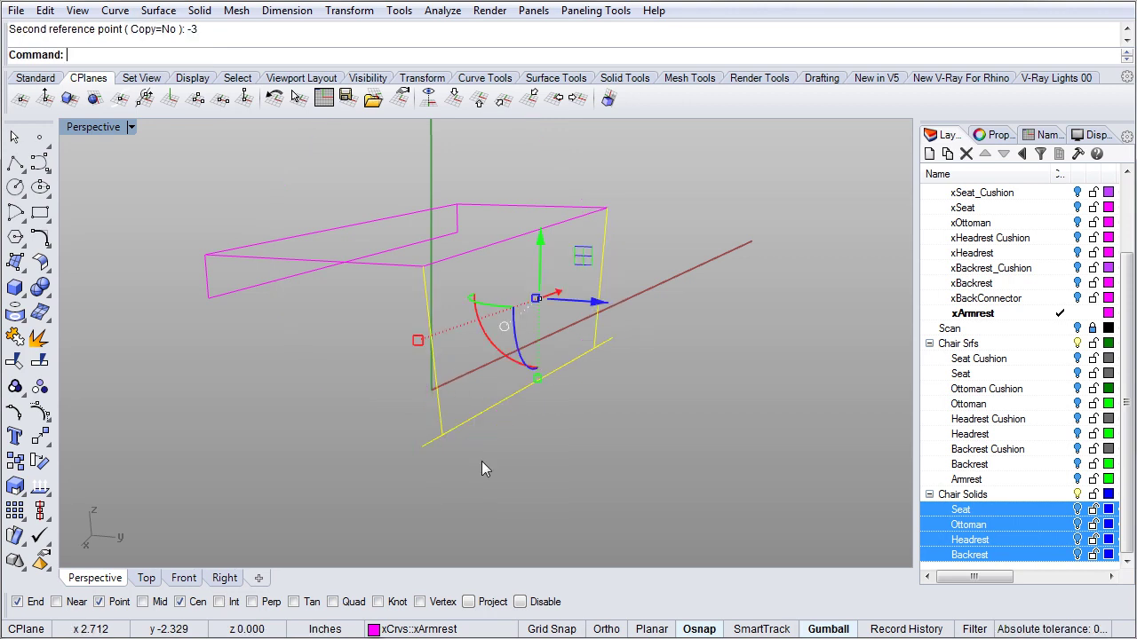
Step: Create a corner-point surface across the inner side profile, from the lower line's intersections up to the top edge's corners
{"action": "right_click_drag", "start_coordinate": [672, 456], "coordinate": [631, 451]}
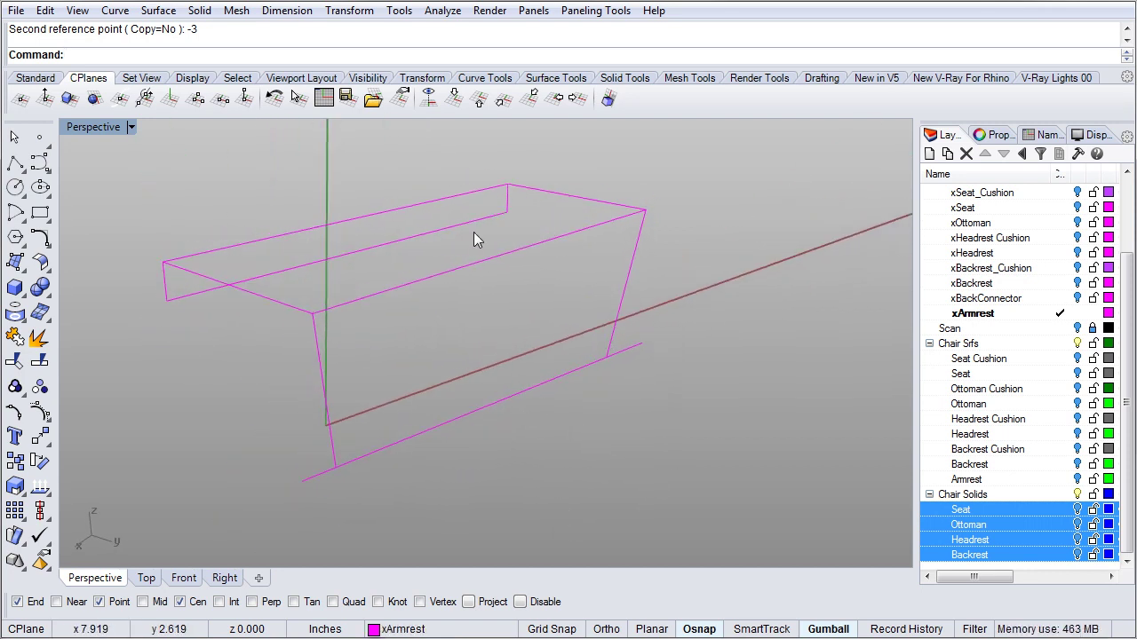
{"action": "right_click_drag", "start_coordinate": [511, 329], "coordinate": [583, 337]}
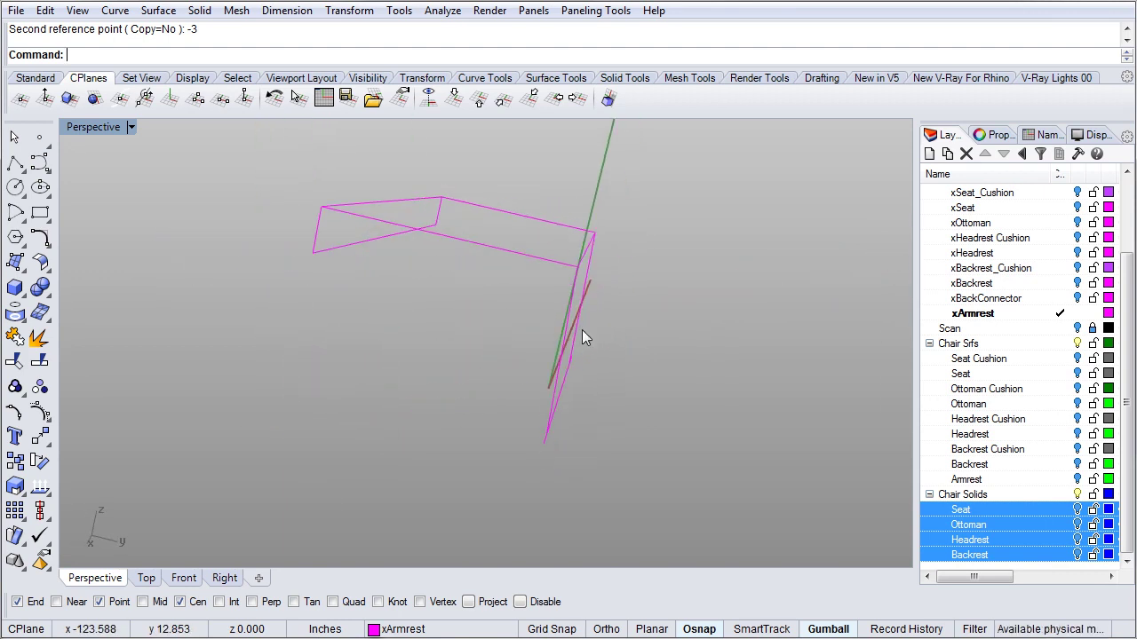
{"action": "right_click_drag", "start_coordinate": [565, 278], "coordinate": [424, 331]}
{"action": "right_click_drag", "start_coordinate": [457, 258], "coordinate": [543, 357]}
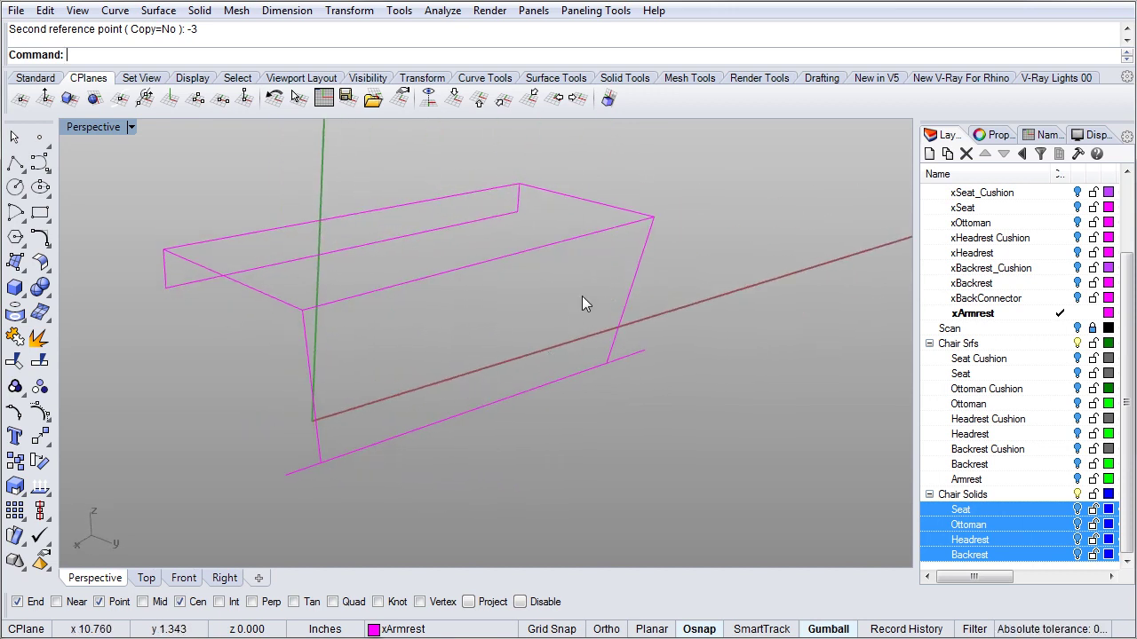
{"action": "right_click_drag", "start_coordinate": [385, 432], "coordinate": [401, 315]}
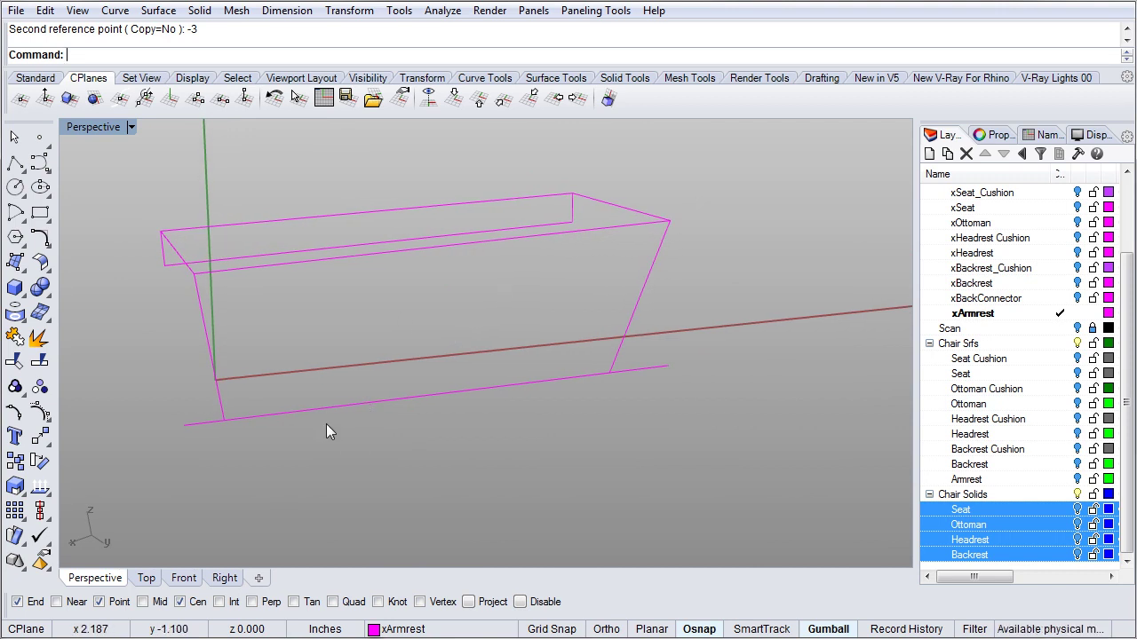
{"action": "right_click_drag", "start_coordinate": [256, 418], "coordinate": [285, 421]}
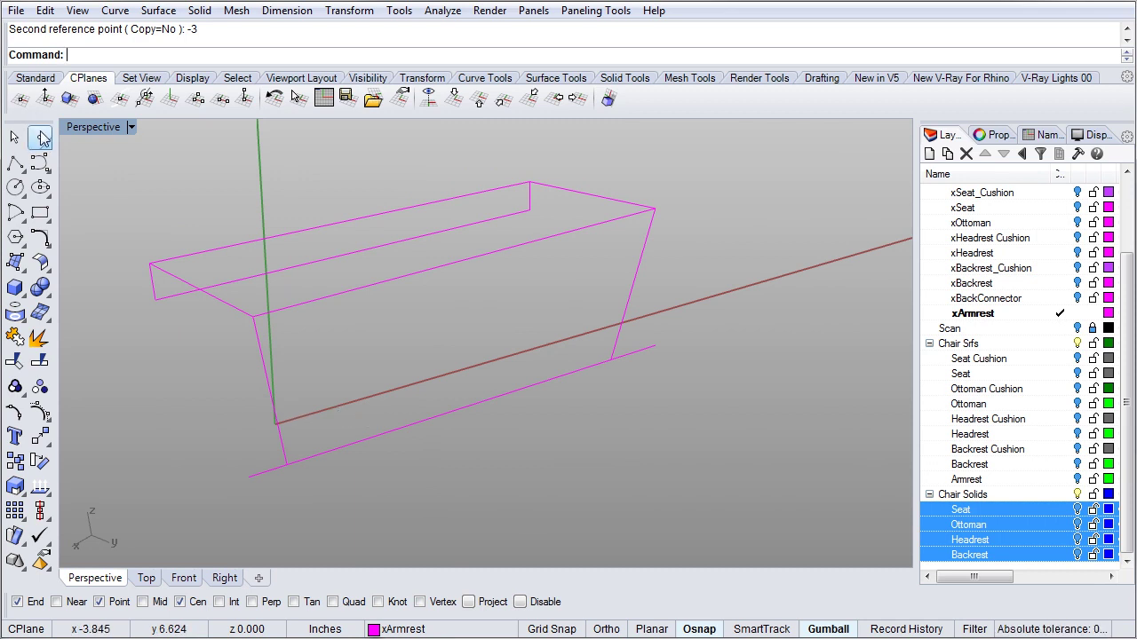
{"action": "left_click", "coordinate": [16, 260]}
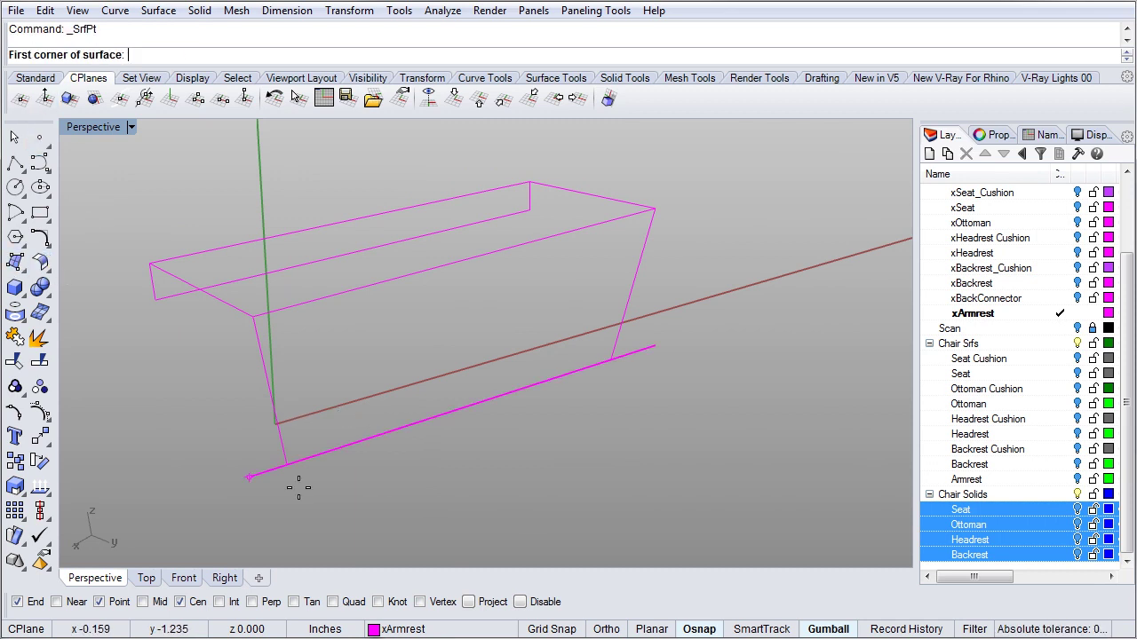
{"action": "left_click", "coordinate": [286, 463]}
{"action": "left_click", "coordinate": [609, 359]}
{"action": "left_click", "coordinate": [654, 209]}
Step: Create a second corner-point surface over the armrest's top, between the inner profile's top edge and the outer rectangle's top edge
{"action": "right_click", "coordinate": [306, 346]}
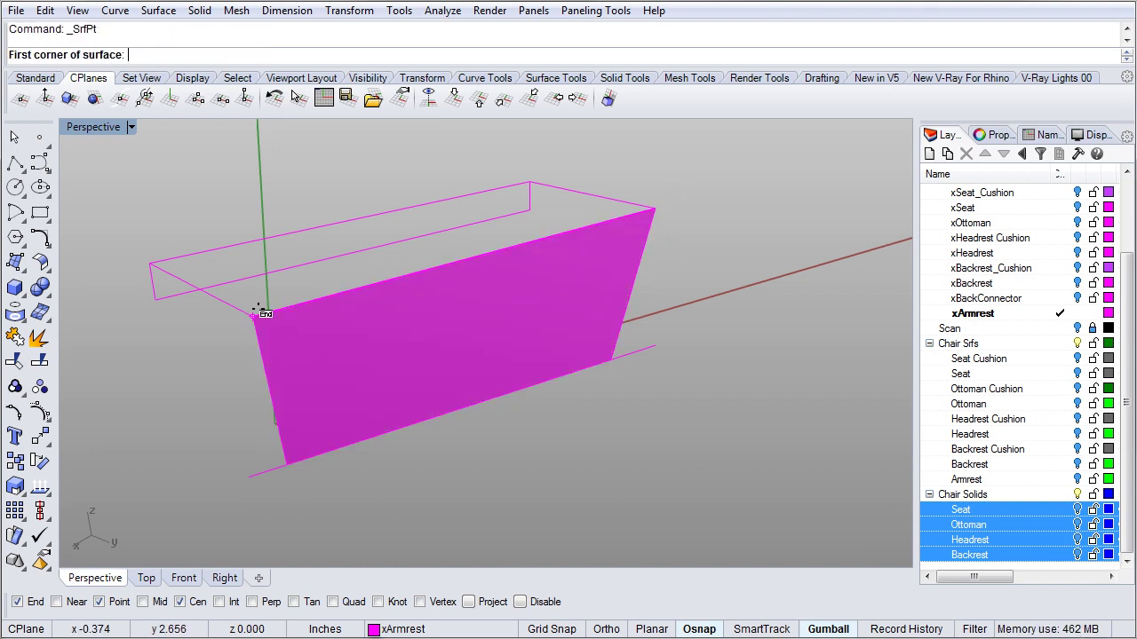
{"action": "left_click", "coordinate": [254, 311]}
{"action": "left_click", "coordinate": [655, 209]}
{"action": "left_click", "coordinate": [531, 181]}
{"action": "left_click", "coordinate": [155, 262]}
Step: Offset the side surface 0.625 inches with its direction flipped toward the space under the top surface, without making a solid
{"action": "right_click_drag", "start_coordinate": [164, 259], "coordinate": [322, 299]}
{"action": "type", "text": "Of"}
{"action": "key", "text": "Down"}
{"action": "key", "text": "Down"}
{"action": "key", "text": "Down"}
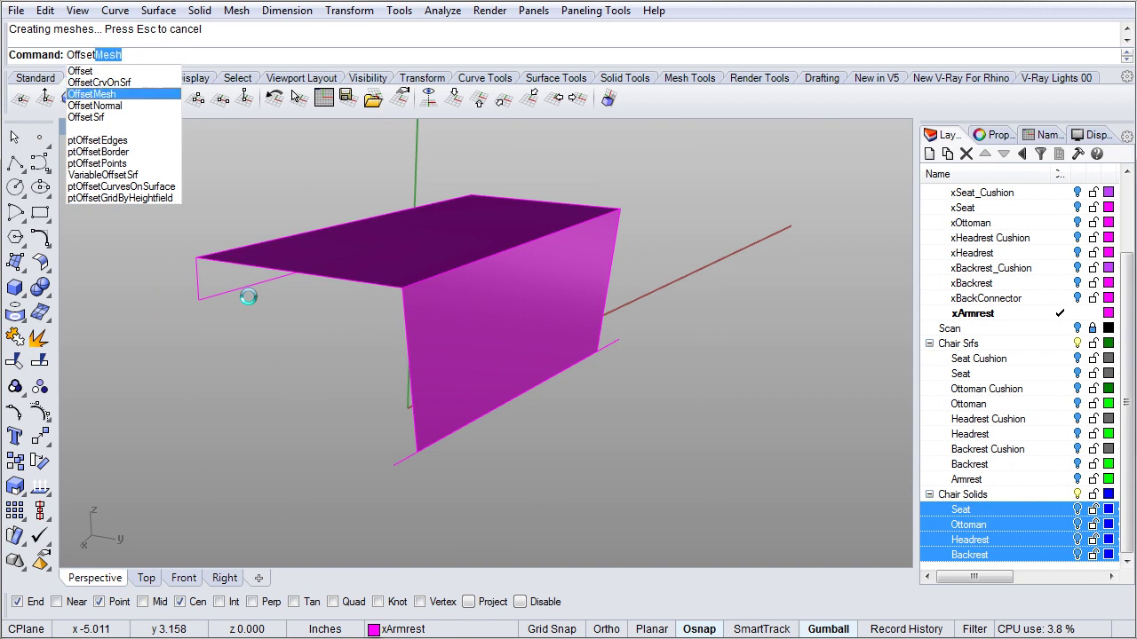
{"action": "key", "text": "Return"}
{"action": "left_click", "coordinate": [471, 315]}
{"action": "key", "text": "Return"}
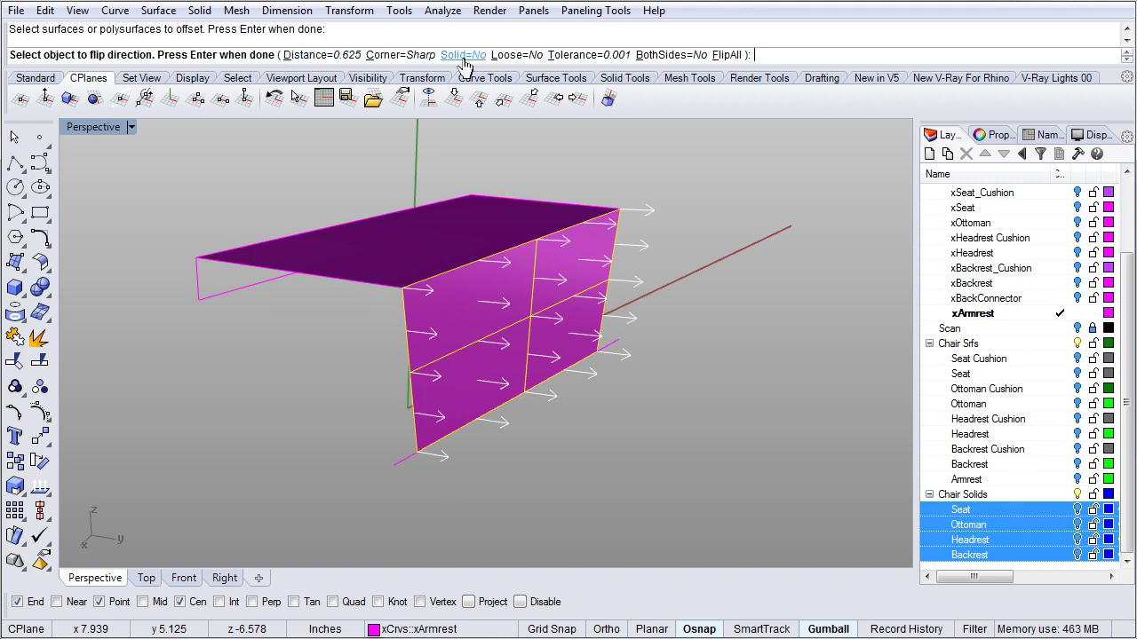
{"action": "left_click", "coordinate": [723, 56]}
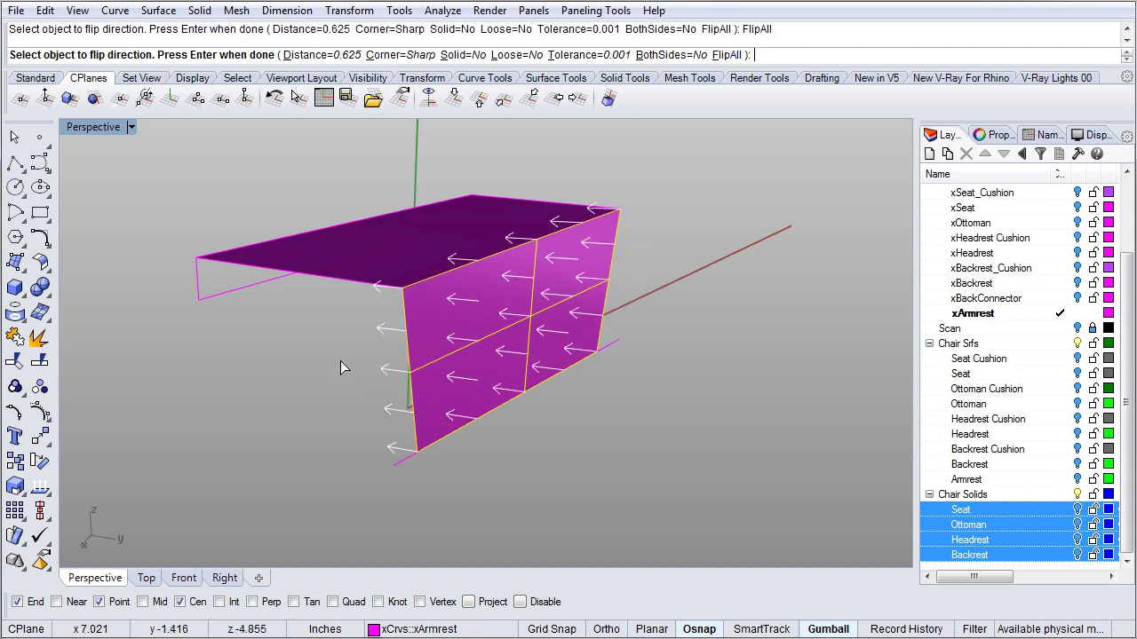
{"action": "key", "text": "Return"}
Step: Offset the top surface 0.625 inches with its direction flipped downward, without making a solid
{"action": "right_click_drag", "start_coordinate": [339, 357], "coordinate": [357, 392]}
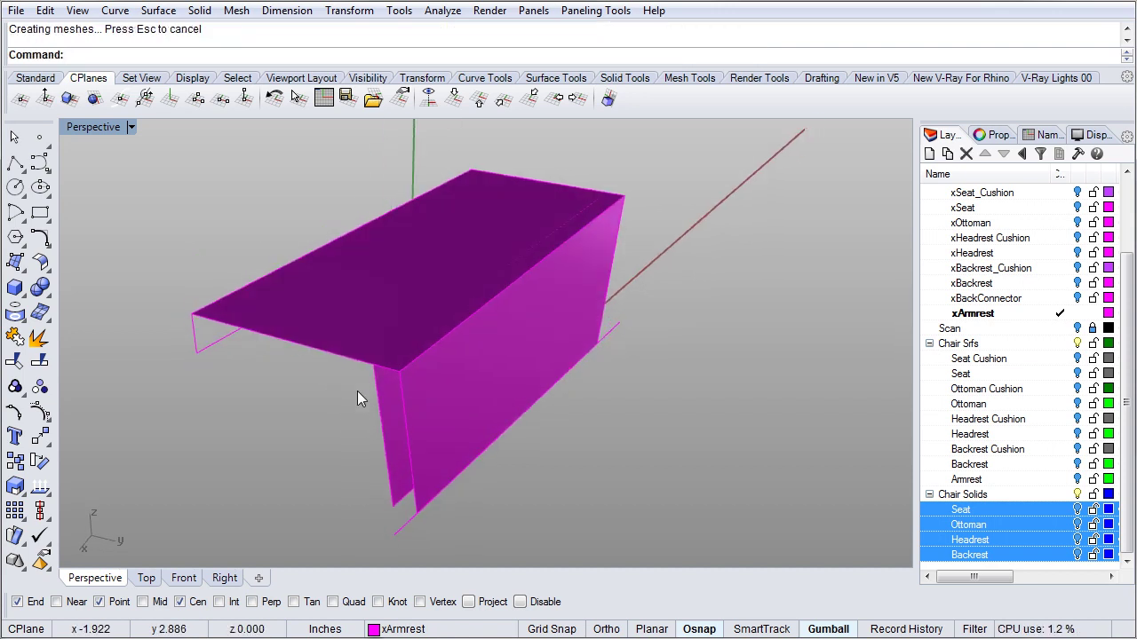
{"action": "key", "text": "Return"}
{"action": "left_click", "coordinate": [338, 323]}
{"action": "key", "text": "Return"}
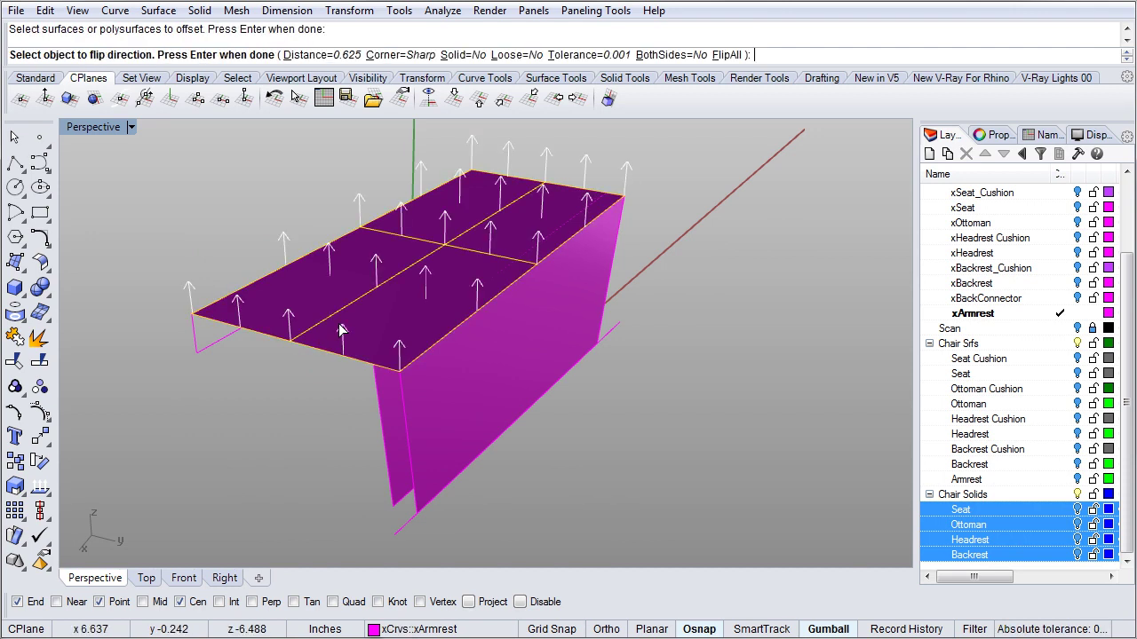
{"action": "key", "text": "Return"}
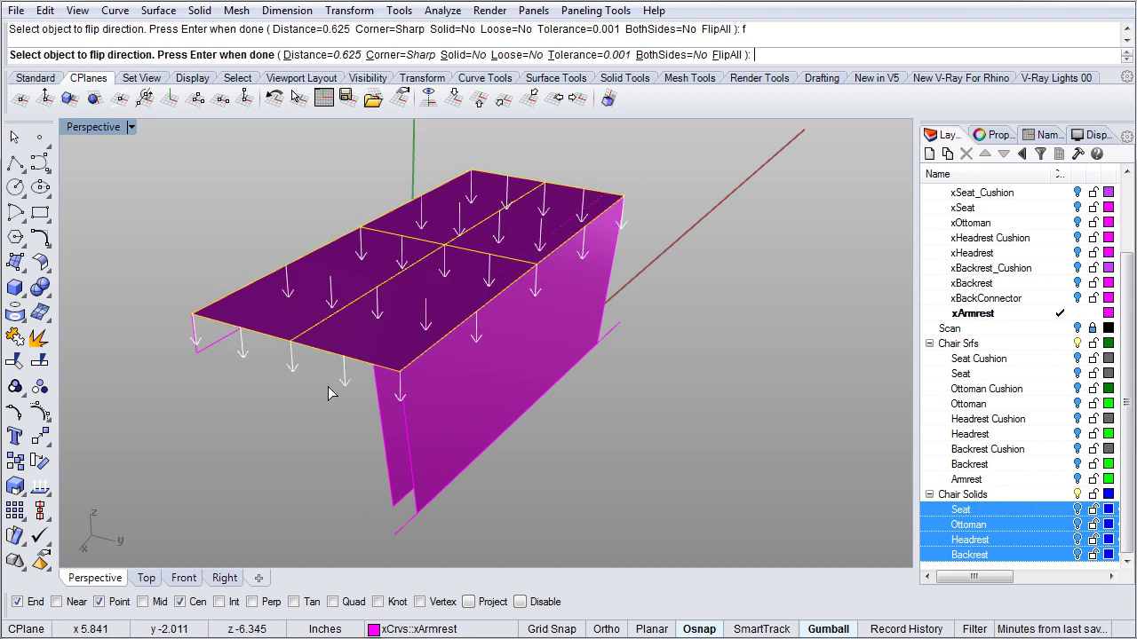
{"action": "key", "text": "Return"}
Step: Delete the original side and top surfaces, keeping their offset copies
{"action": "right_click_drag", "start_coordinate": [328, 386], "coordinate": [506, 342]}
{"action": "left_click", "coordinate": [499, 323]}
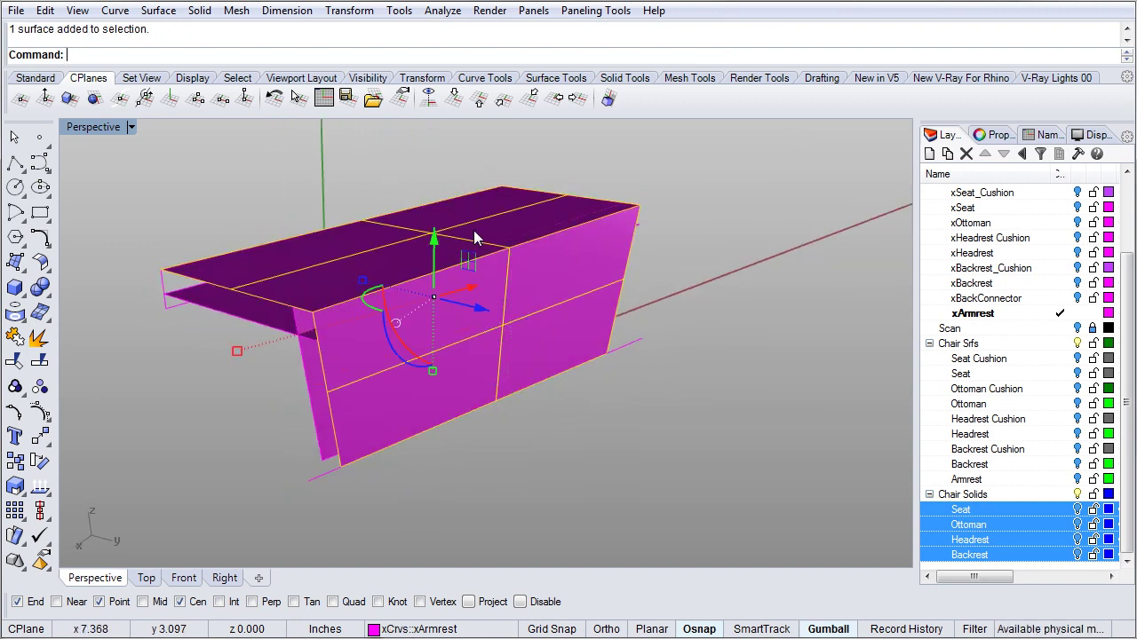
{"action": "key", "text": "Delete"}
Step: Examine how the offset side and top surfaces cross along their length and at their ends
{"action": "right_click_drag", "start_coordinate": [583, 284], "coordinate": [471, 459]}
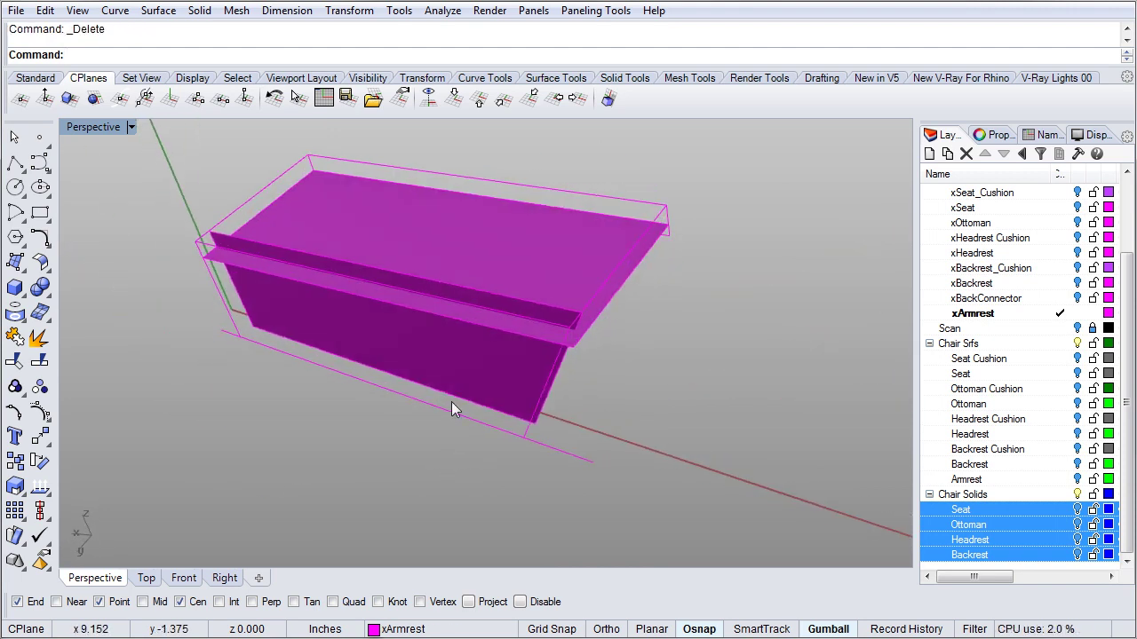
{"action": "right_click_drag", "start_coordinate": [326, 327], "coordinate": [479, 292]}
{"action": "scroll", "coordinate": [630, 284], "scroll_direction": "up", "scroll_amount": 5}
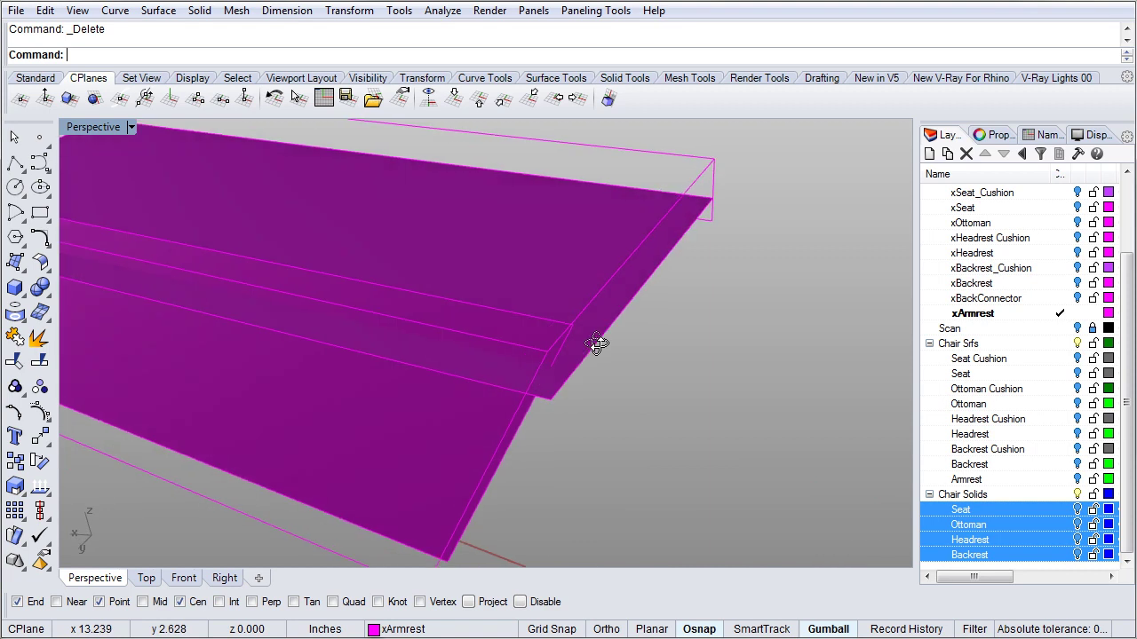
{"action": "left_click", "coordinate": [542, 336]}
{"action": "scroll", "coordinate": [573, 336], "scroll_direction": "down", "scroll_amount": 5}
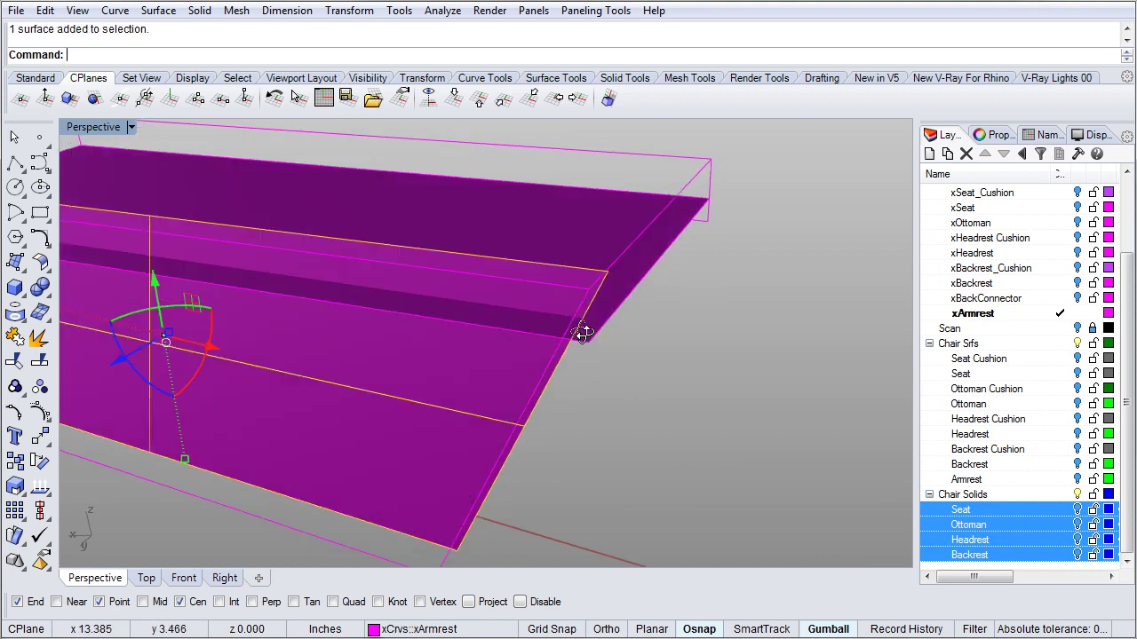
{"action": "scroll", "coordinate": [728, 332], "scroll_direction": "down", "scroll_amount": 3}
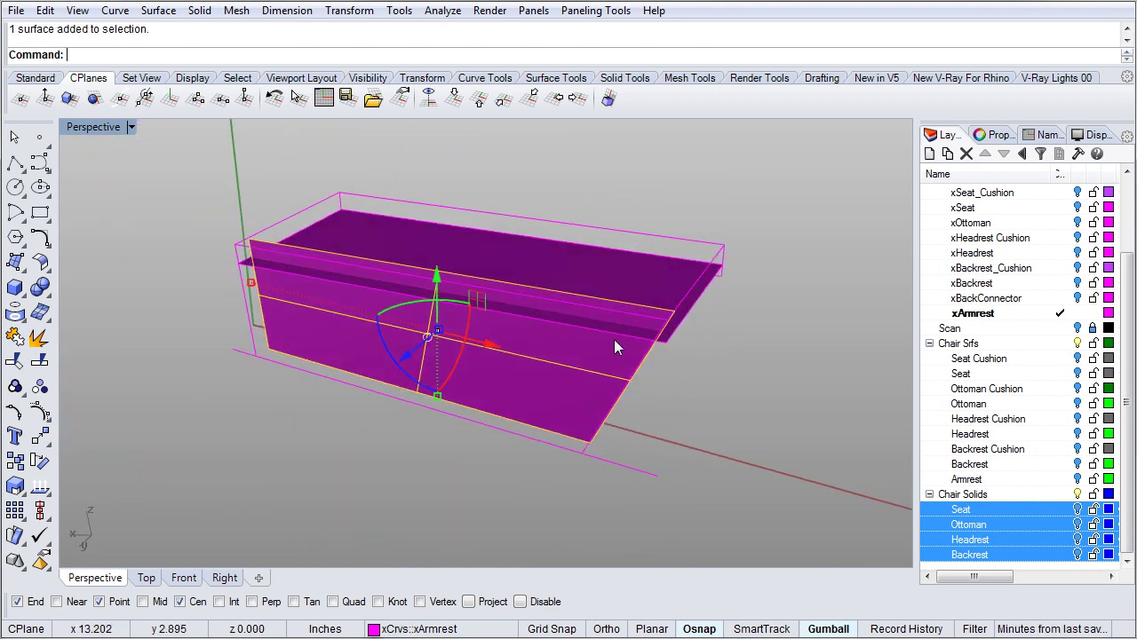
{"action": "scroll", "coordinate": [678, 333], "scroll_direction": "up", "scroll_amount": 4}
{"action": "right_click_drag", "start_coordinate": [599, 365], "coordinate": [649, 325]}
{"action": "key", "text": "Escape"}
{"action": "scroll", "coordinate": [546, 399], "scroll_direction": "down", "scroll_amount": 4}
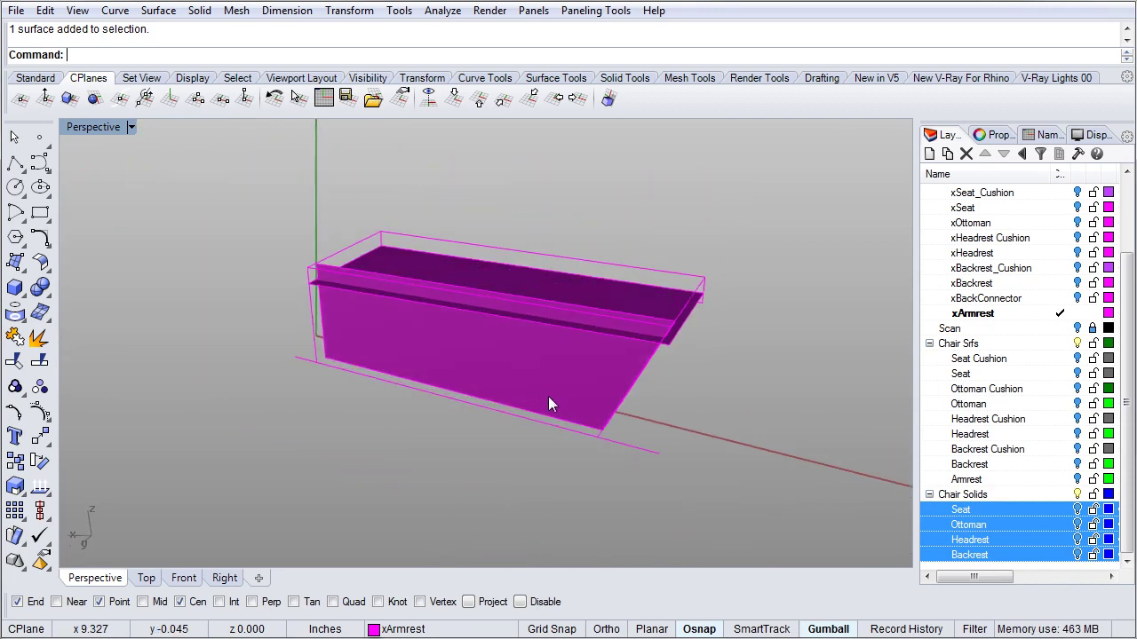
Step: Draw a plane larger than the offset side surface and move it out so it crosses the top surface's outer edge
{"action": "type", "text": "Pl"}
{"action": "key", "text": "Return"}
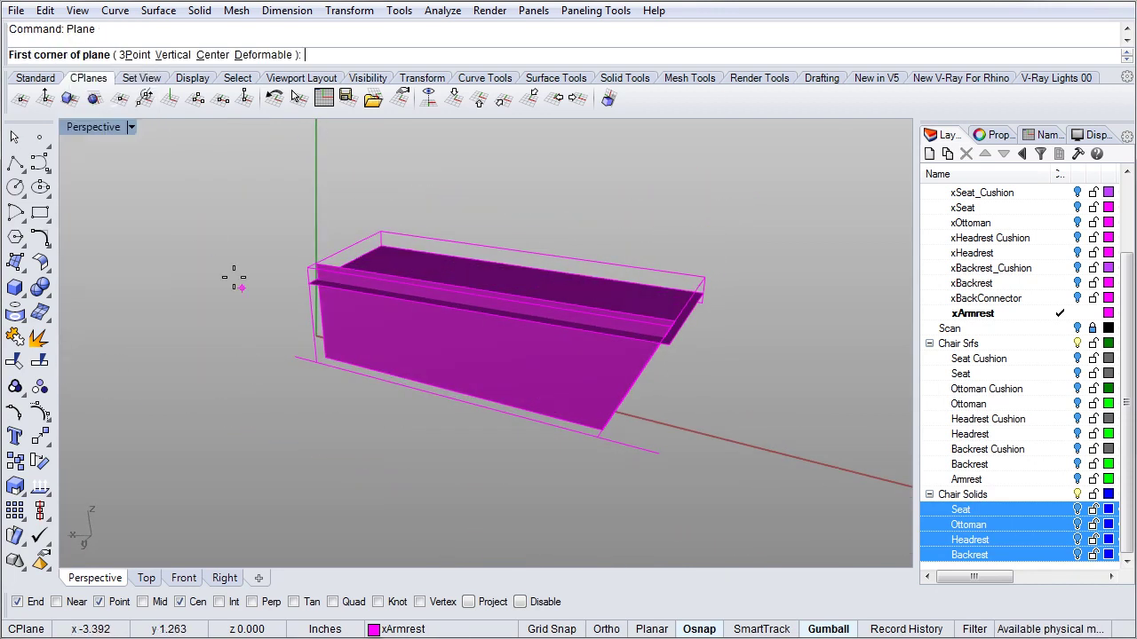
{"action": "left_click", "coordinate": [189, 197]}
{"action": "left_click", "coordinate": [736, 527]}
{"action": "right_click_drag", "start_coordinate": [736, 528], "coordinate": [375, 381]}
{"action": "left_click", "coordinate": [618, 373]}
{"action": "left_click_drag", "start_coordinate": [406, 373], "coordinate": [681, 306]}
{"action": "key", "text": "Escape"}
{"action": "mouse_move", "coordinate": [543, 388]}
{"action": "right_mouse_down"}
{"action": "mouse_move", "coordinate": [522, 392]}
{"action": "mouse_move", "coordinate": [543, 388]}
{"action": "right_mouse_up"}
Step: Try to trim the top surface's outer overhang with the drawn plane, removing the plane after the cut
{"action": "type", "text": "TR"}
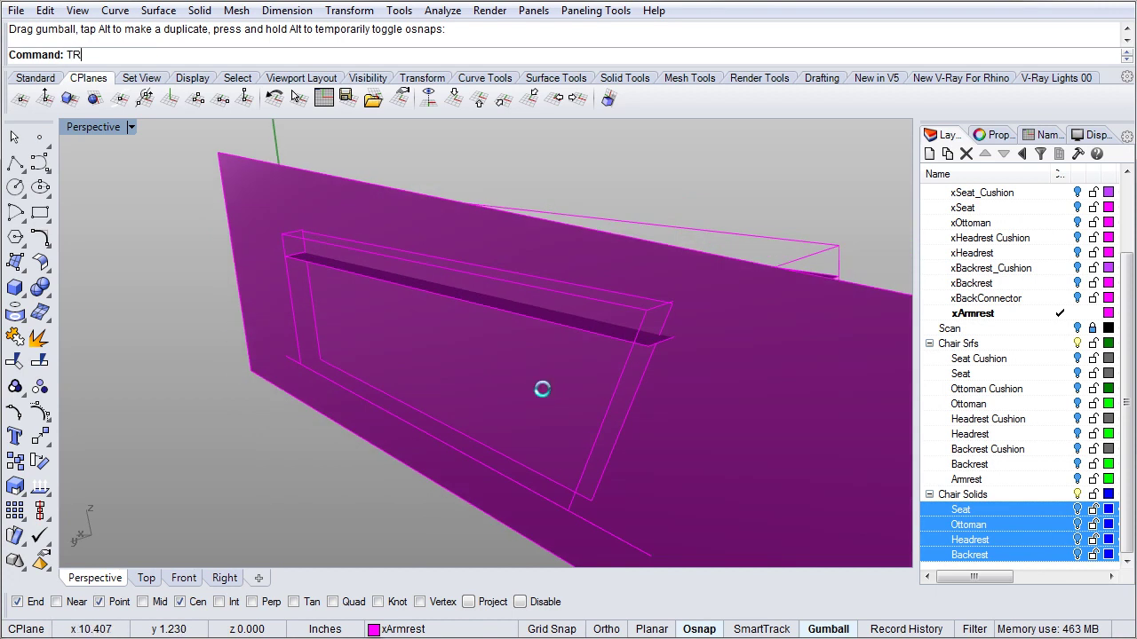
{"action": "key", "text": "Return"}
{"action": "left_click", "coordinate": [733, 409]}
{"action": "key", "text": "Return"}
{"action": "left_click", "coordinate": [617, 338]}
{"action": "key", "text": "Return"}
{"action": "left_click", "coordinate": [762, 410]}
{"action": "key", "text": "Delete"}
Step: Try to trim off the side surface's strip above the top surface, using the top surface as the cutting object
{"action": "mouse_move", "coordinate": [714, 374]}
{"action": "right_mouse_down"}
{"action": "mouse_move", "coordinate": [725, 414]}
{"action": "mouse_move", "coordinate": [722, 371]}
{"action": "mouse_move", "coordinate": [665, 320]}
{"action": "mouse_move", "coordinate": [651, 333]}
{"action": "right_mouse_up"}
{"action": "key", "text": "Return"}
{"action": "left_click", "coordinate": [653, 330]}
{"action": "key", "text": "Return"}
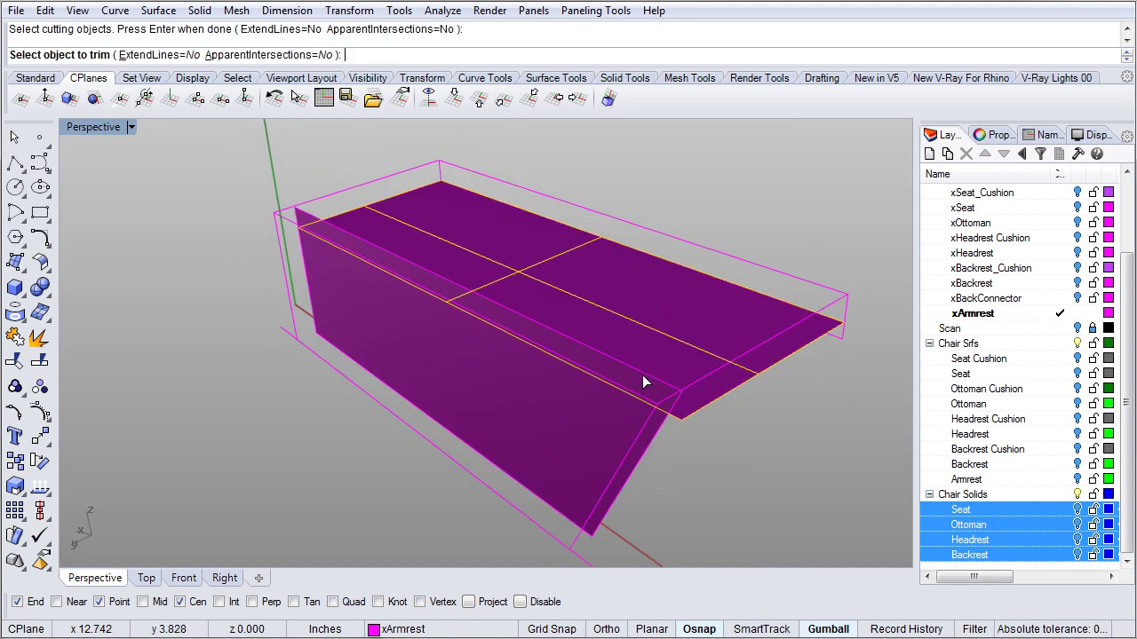
{"action": "left_click", "coordinate": [642, 376]}
{"action": "key", "text": "Return"}
Step: Examine the corner where the trimmed side and top surfaces meet along their shared edge
{"action": "right_click_drag", "start_coordinate": [654, 355], "coordinate": [582, 391]}
{"action": "key", "text": "Return"}
{"action": "scroll", "coordinate": [275, 287], "scroll_direction": "up", "scroll_amount": 3}
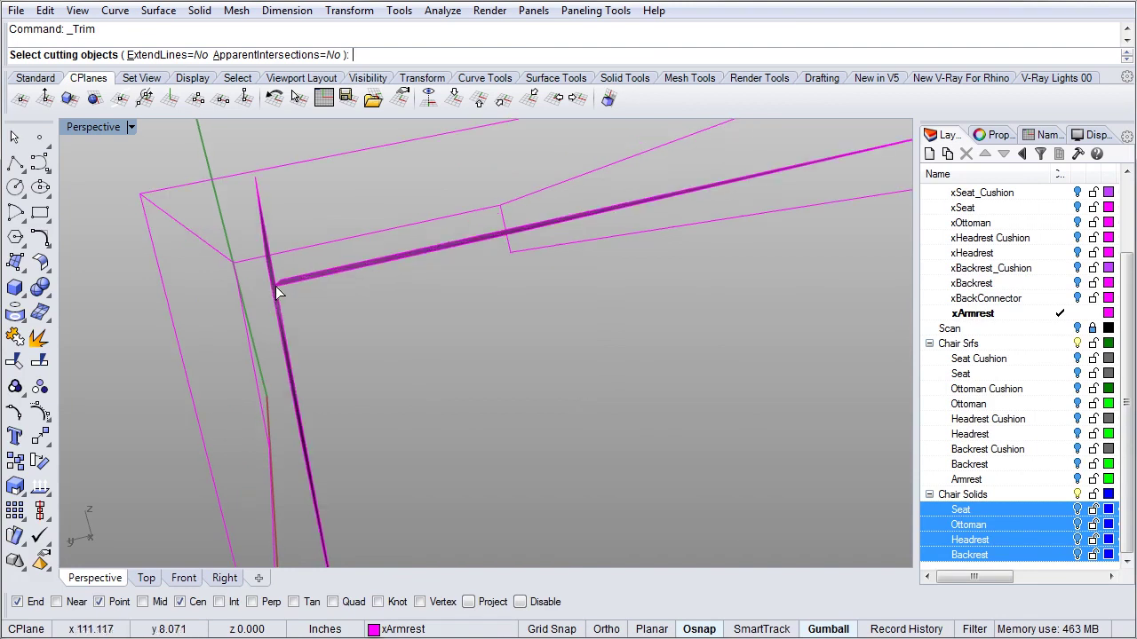
{"action": "right_click_drag", "start_coordinate": [277, 299], "coordinate": [278, 311]}
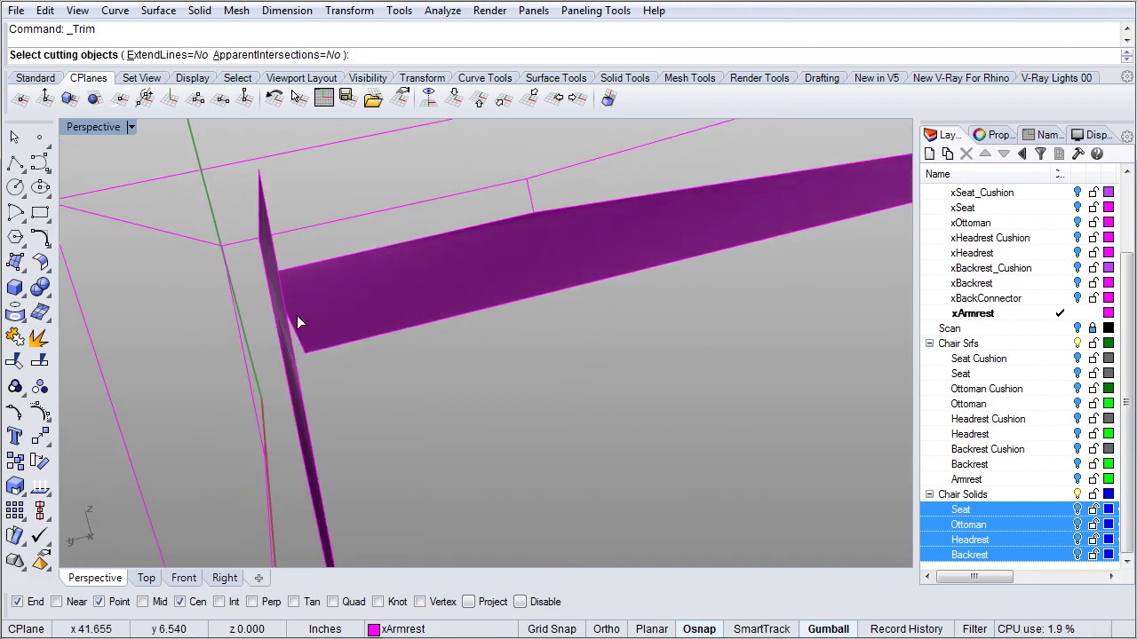
{"action": "scroll", "coordinate": [306, 313], "scroll_direction": "down", "scroll_amount": 4}
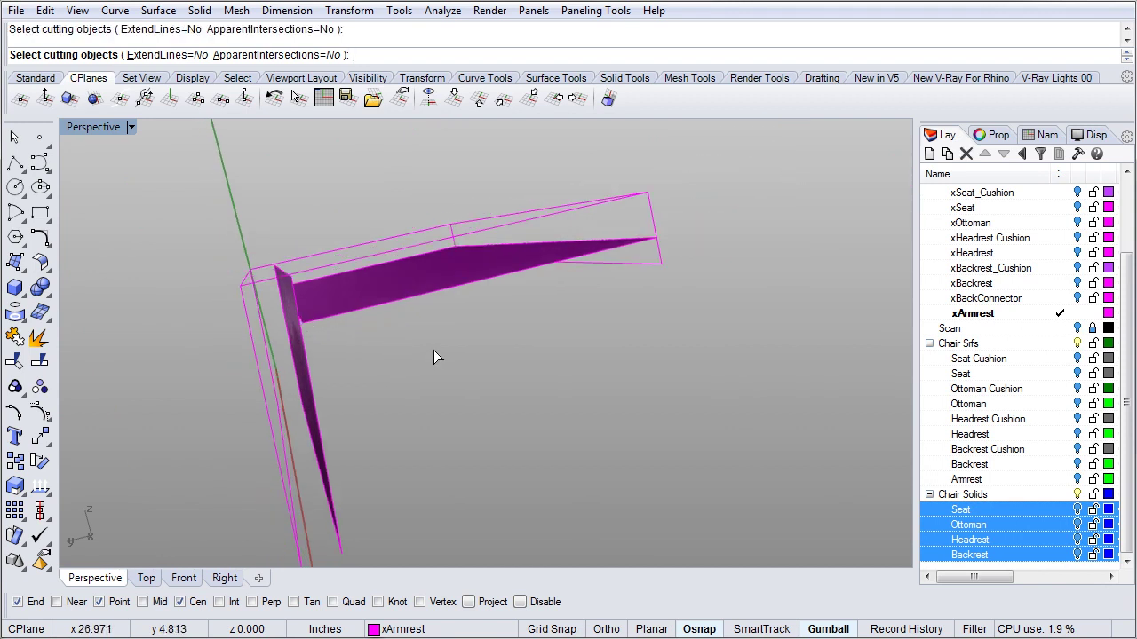
{"action": "key", "text": "Escape"}
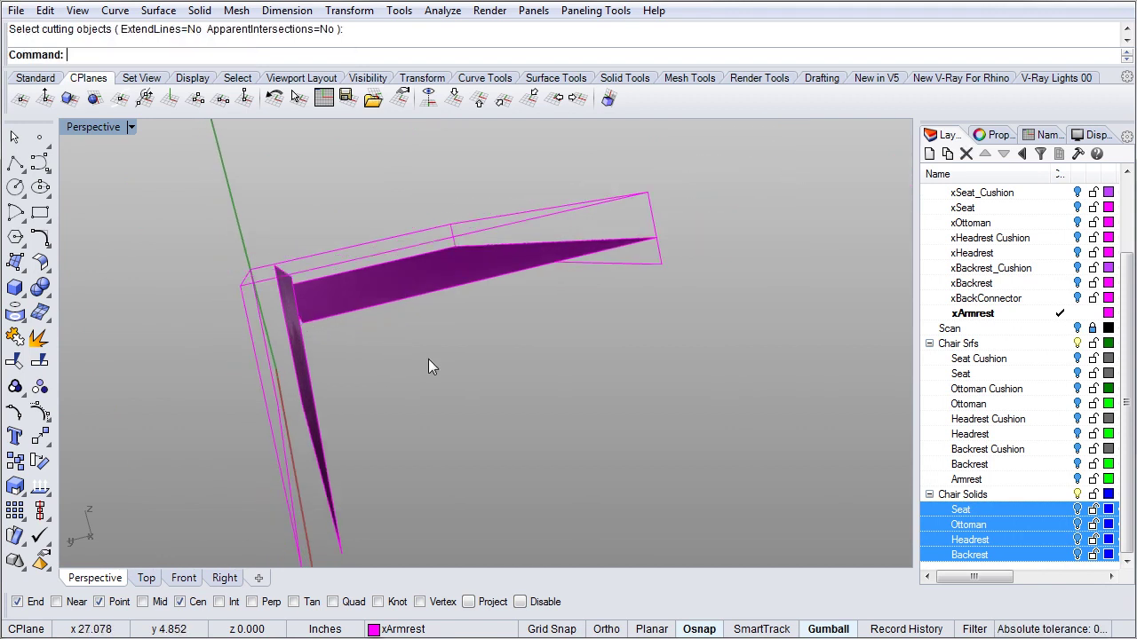
Step: Undo the surface trims and delete the leftover cutting plane
{"action": "key", "text": "ctrl+z"}
{"action": "key", "text": "ctrl+z"}
{"action": "right_click_drag", "start_coordinate": [401, 365], "coordinate": [139, 116]}
{"action": "key", "text": "Escape"}
{"action": "left_click", "coordinate": [509, 437]}
{"action": "key", "text": "Delete"}
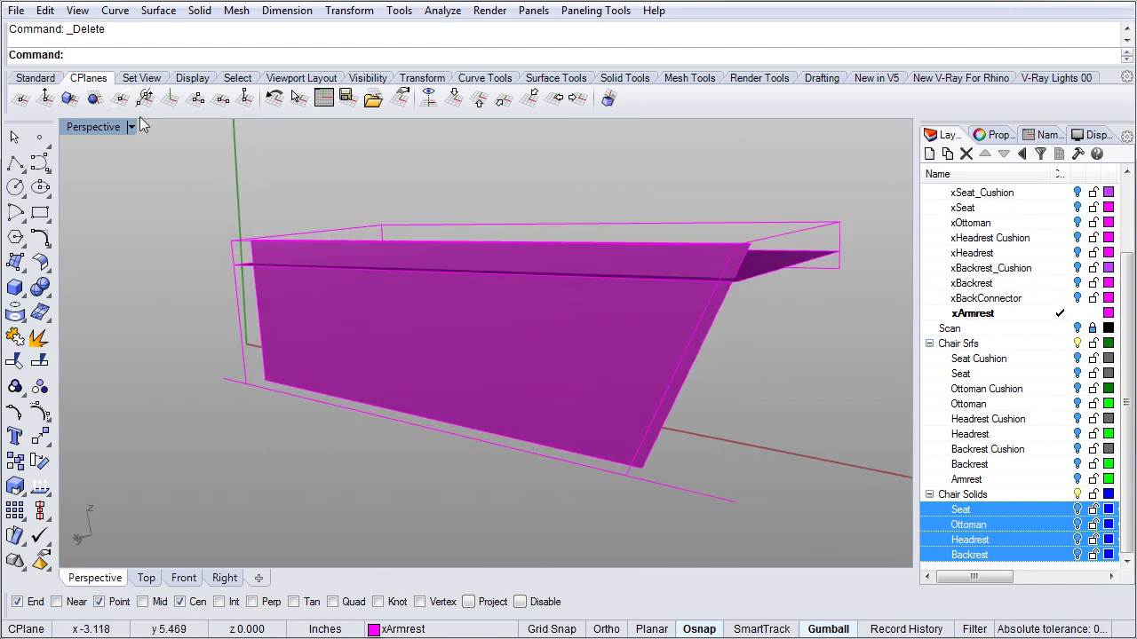
Step: Align the construction plane to the offset side surface, placing its origin near the surface's middle
{"action": "left_click", "coordinate": [95, 100]}
{"action": "left_click", "coordinate": [453, 317]}
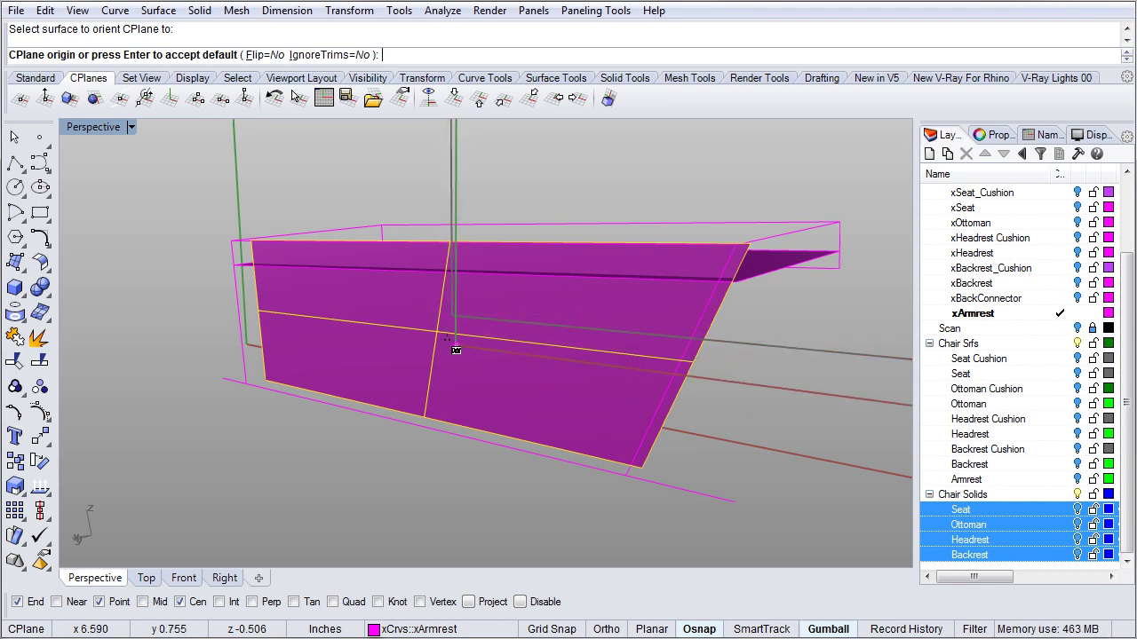
{"action": "left_click", "coordinate": [456, 348]}
{"action": "key", "text": "Return"}
Step: Draw a plane coplanar with the side surface, large enough to extend past it on all sides
{"action": "type", "text": "Plane"}
{"action": "key", "text": "Return"}
{"action": "left_click", "coordinate": [175, 184]}
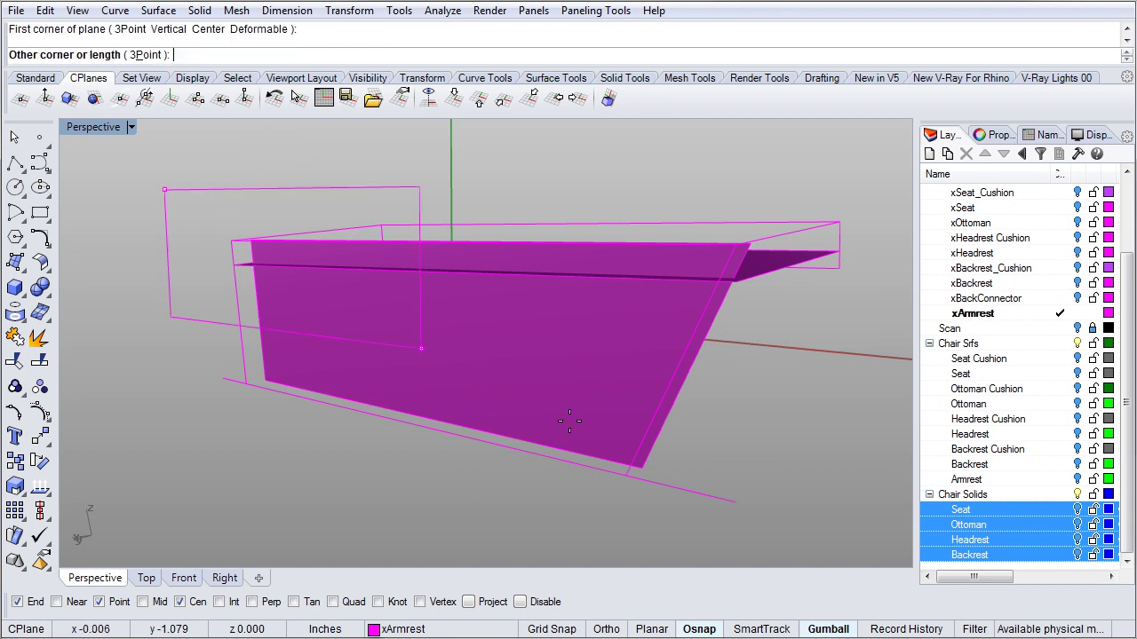
{"action": "left_click", "coordinate": [804, 537]}
{"action": "mouse_move", "coordinate": [689, 463]}
{"action": "right_mouse_down"}
{"action": "mouse_move", "coordinate": [604, 472]}
{"action": "mouse_move", "coordinate": [558, 461]}
{"action": "mouse_move", "coordinate": [561, 452]}
{"action": "mouse_move", "coordinate": [674, 478]}
{"action": "right_mouse_up"}
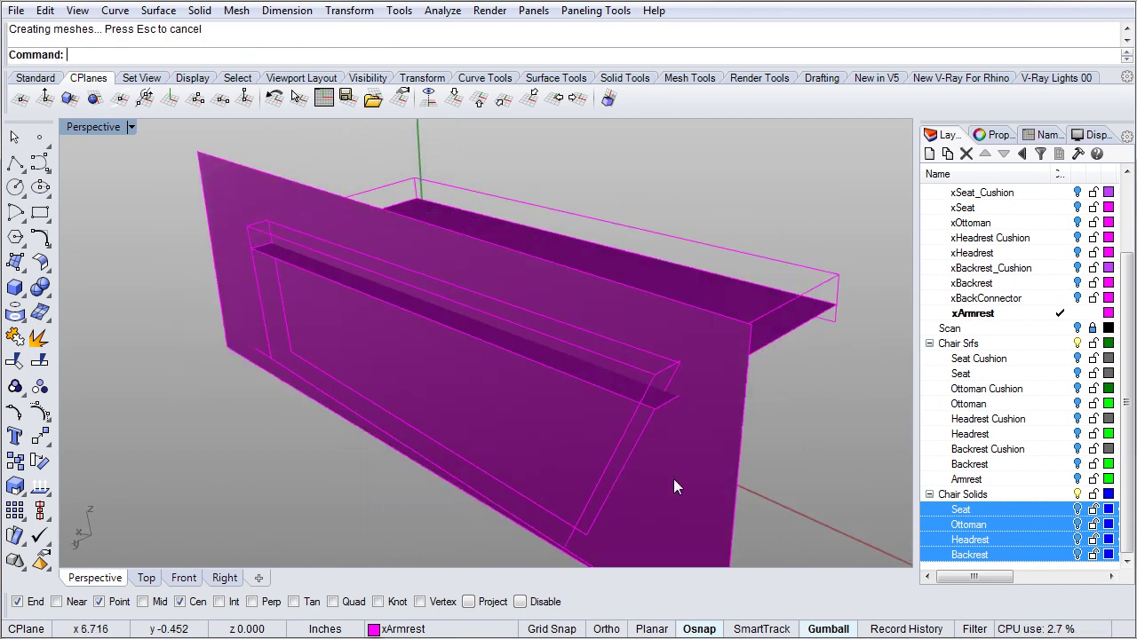
Step: Trim the top surface's overhang beyond the side with the coplanar plane, and delete that plane
{"action": "key", "text": "ctrl+t"}
{"action": "left_click", "coordinate": [711, 438]}
{"action": "key", "text": "Return"}
{"action": "left_click", "coordinate": [612, 391]}
{"action": "key", "text": "Return"}
{"action": "left_click", "coordinate": [683, 441]}
{"action": "key", "text": "Delete"}
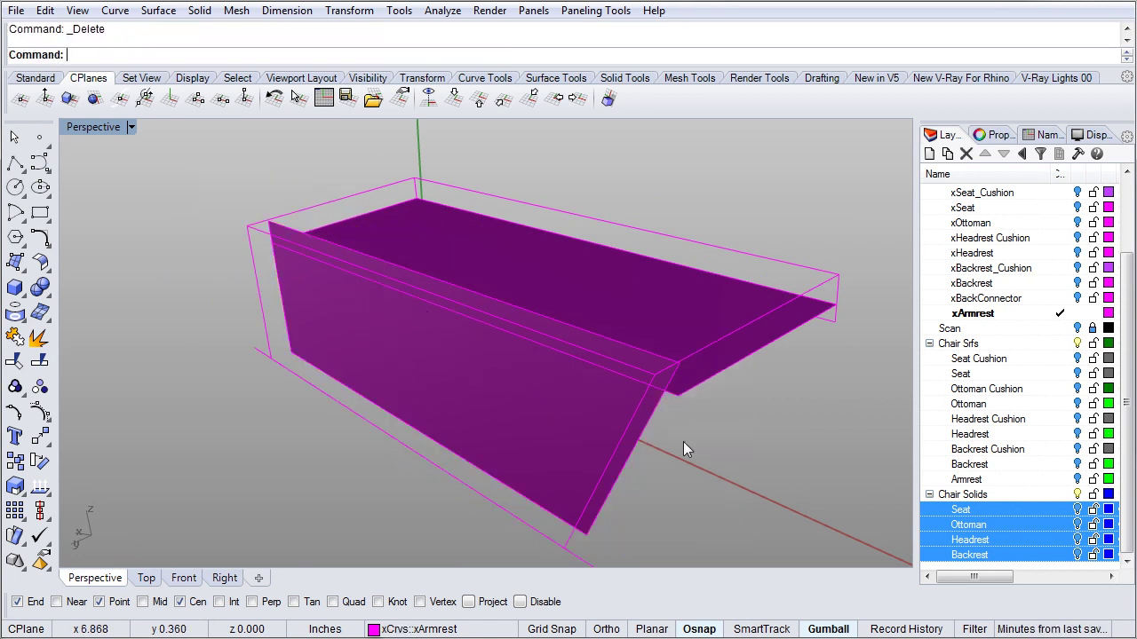
Step: Trim off the side surface's strip above the top surface, using the top surface as the cutting object
{"action": "key", "text": "ctrl+t"}
{"action": "left_click", "coordinate": [680, 336]}
{"action": "key", "text": "Return"}
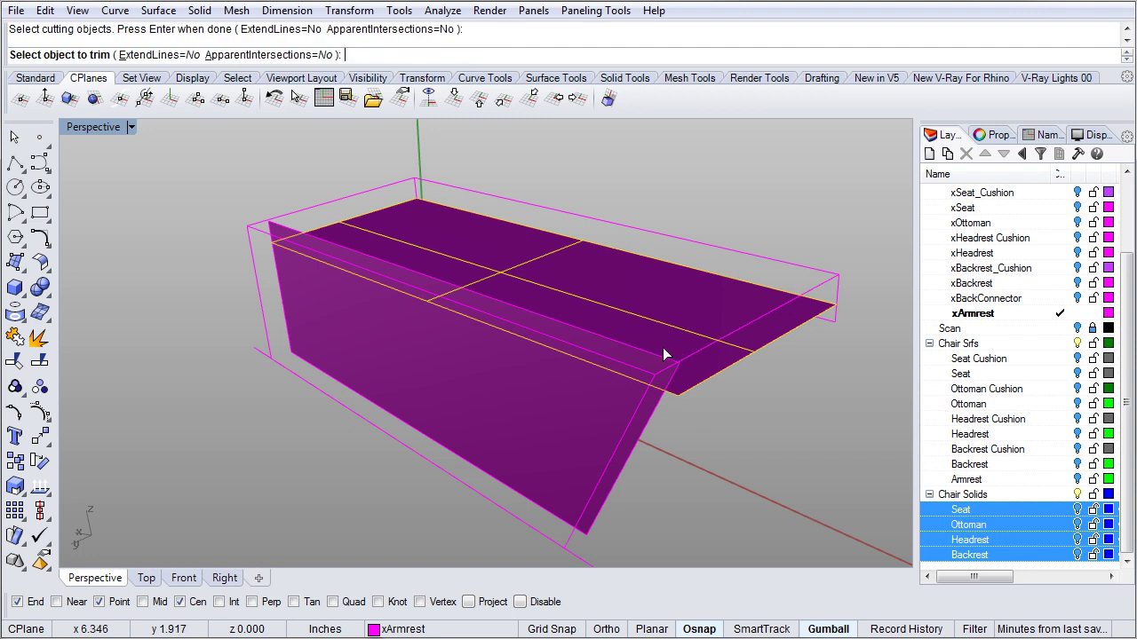
{"action": "left_click", "coordinate": [650, 351]}
{"action": "key", "text": "Return"}
Step: Duplicate the face borders of the trimmed side surface and the trimmed top surface with DupFaceBorder
{"action": "right_click_drag", "start_coordinate": [670, 357], "coordinate": [648, 433]}
{"action": "type", "text": "DupFaceBorder"}
{"action": "key", "text": "Return"}
{"action": "left_click", "coordinate": [631, 393]}
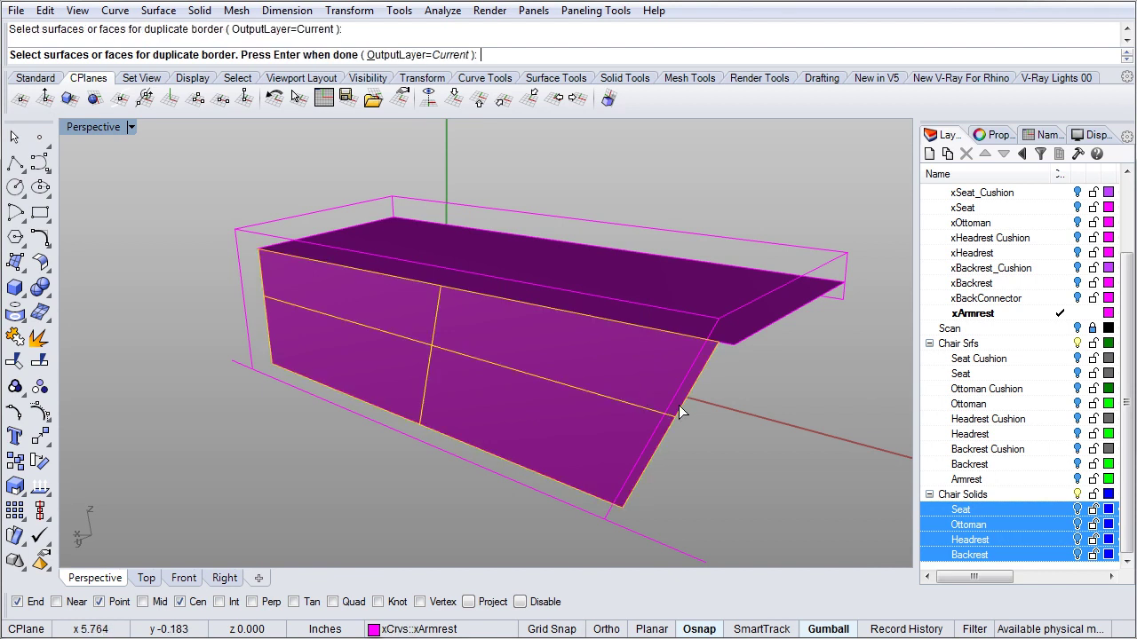
{"action": "key", "text": "Return"}
{"action": "right_click_drag", "start_coordinate": [686, 388], "coordinate": [680, 446]}
{"action": "left_click", "coordinate": [677, 347]}
{"action": "key", "text": "Return"}
{"action": "left_click", "coordinate": [787, 467]}
{"action": "right_click_drag", "start_coordinate": [787, 467], "coordinate": [796, 445]}
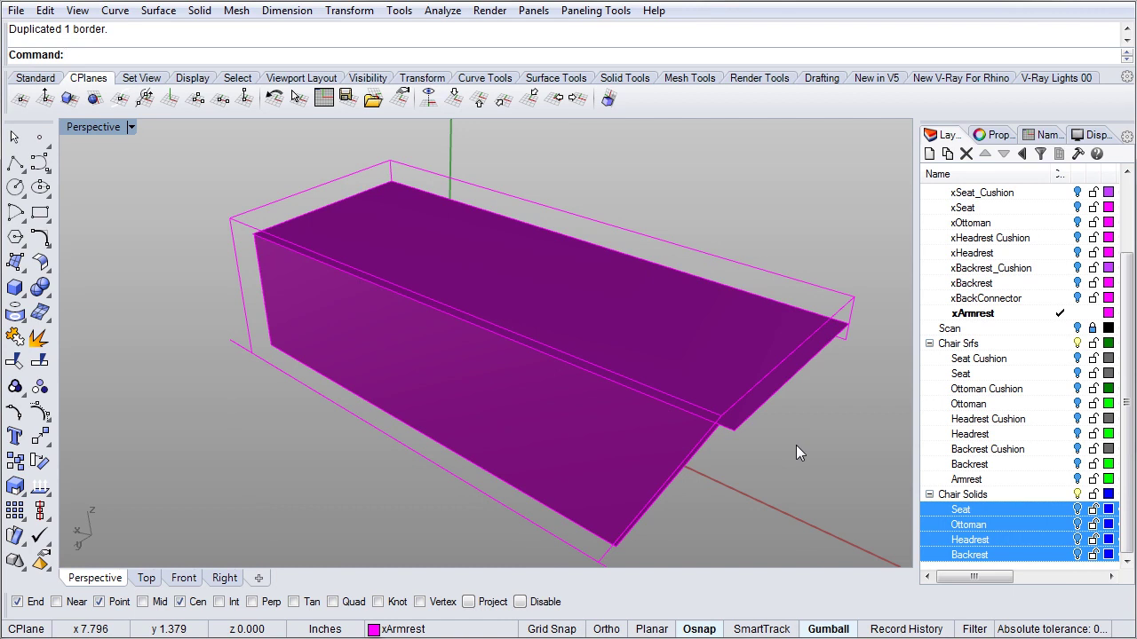
{"action": "right_click_drag", "start_coordinate": [786, 436], "coordinate": [585, 343]}
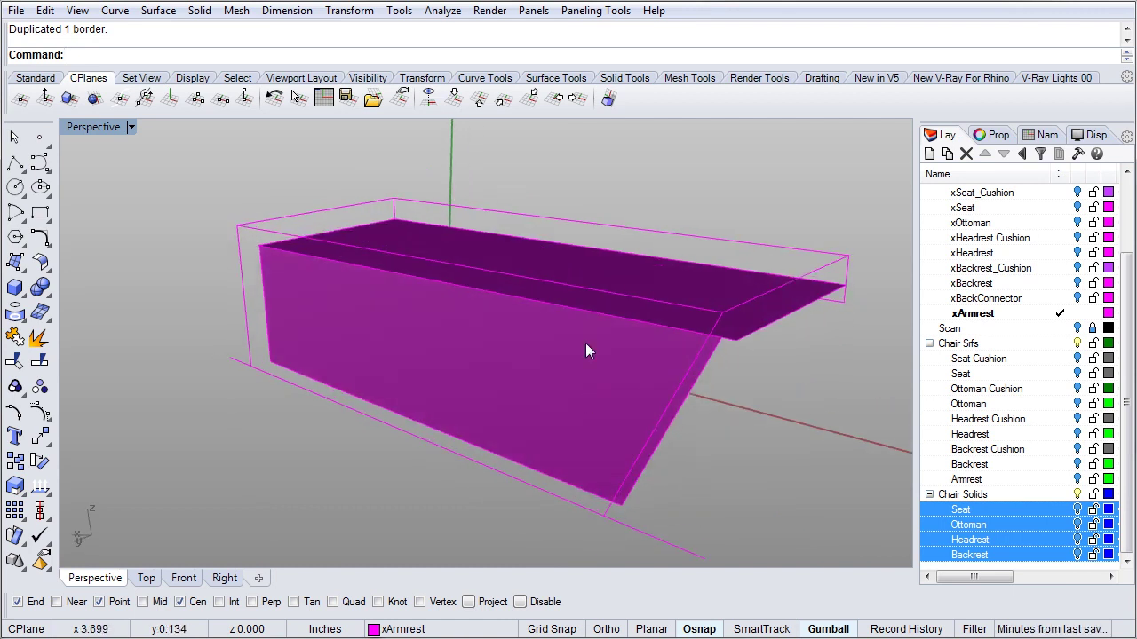
Step: Delete the side and top surfaces, keeping only their duplicated border curves
{"action": "left_click", "coordinate": [586, 409]}
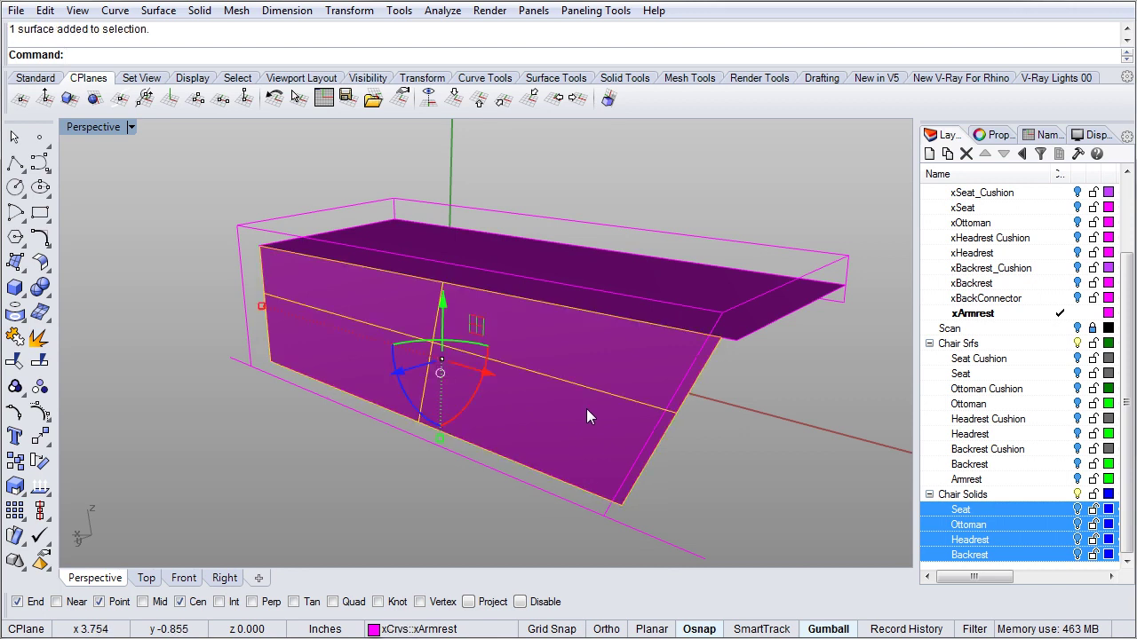
{"action": "key", "text": "Delete"}
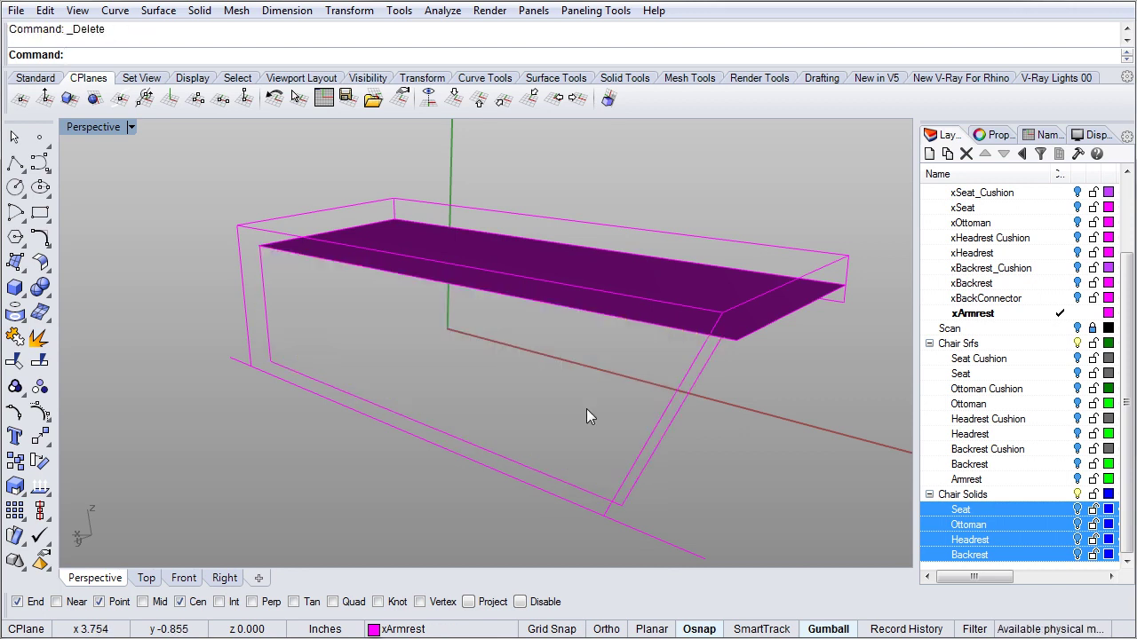
{"action": "right_click_drag", "start_coordinate": [607, 418], "coordinate": [627, 329]}
{"action": "left_click", "coordinate": [664, 322]}
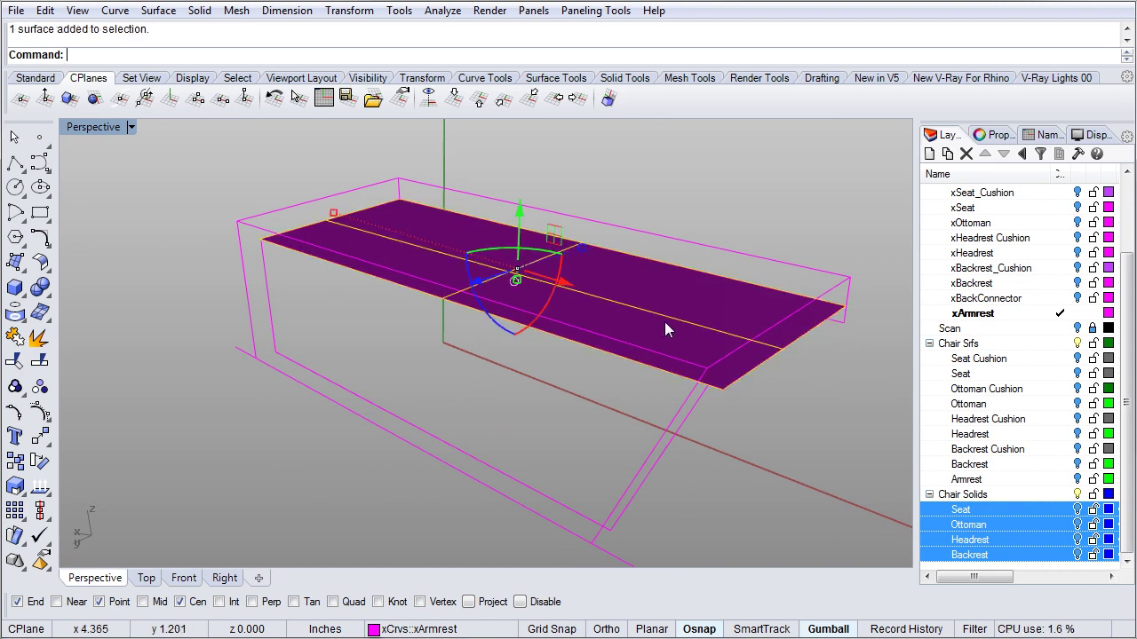
{"action": "key", "text": "Delete"}
{"action": "right_click_drag", "start_coordinate": [563, 449], "coordinate": [572, 427]}
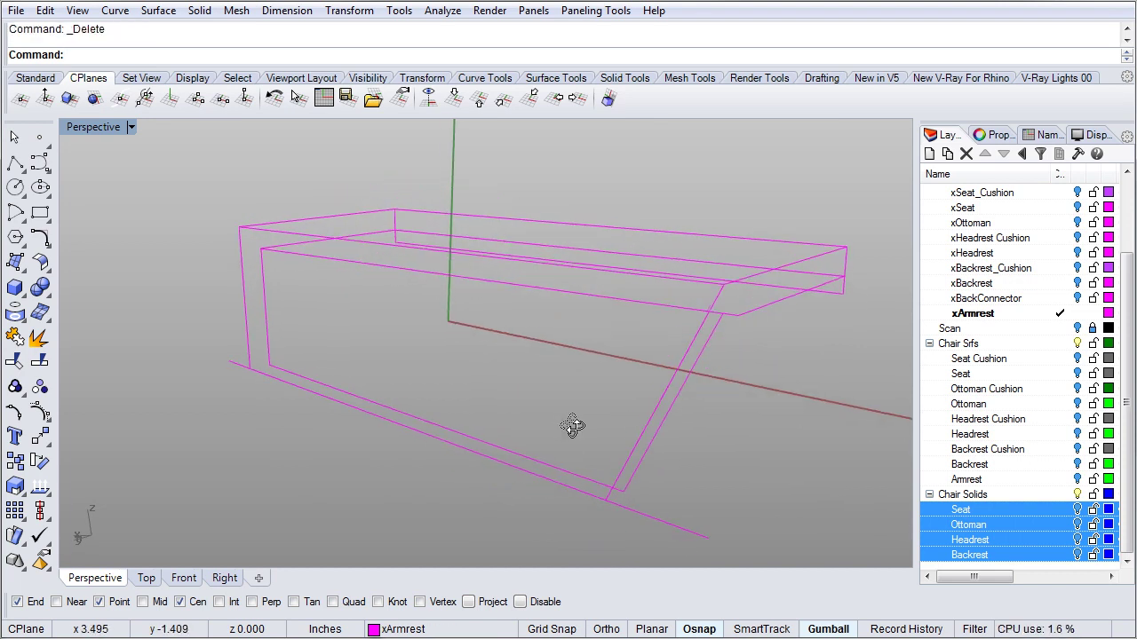
{"action": "mouse_move", "coordinate": [566, 358]}
{"action": "right_mouse_down"}
{"action": "mouse_move", "coordinate": [571, 371]}
{"action": "mouse_move", "coordinate": [575, 359]}
{"action": "right_mouse_up"}
Step: Offset the side border curve inward by 0.625 inches with sharp corners
{"action": "type", "text": "Offset"}
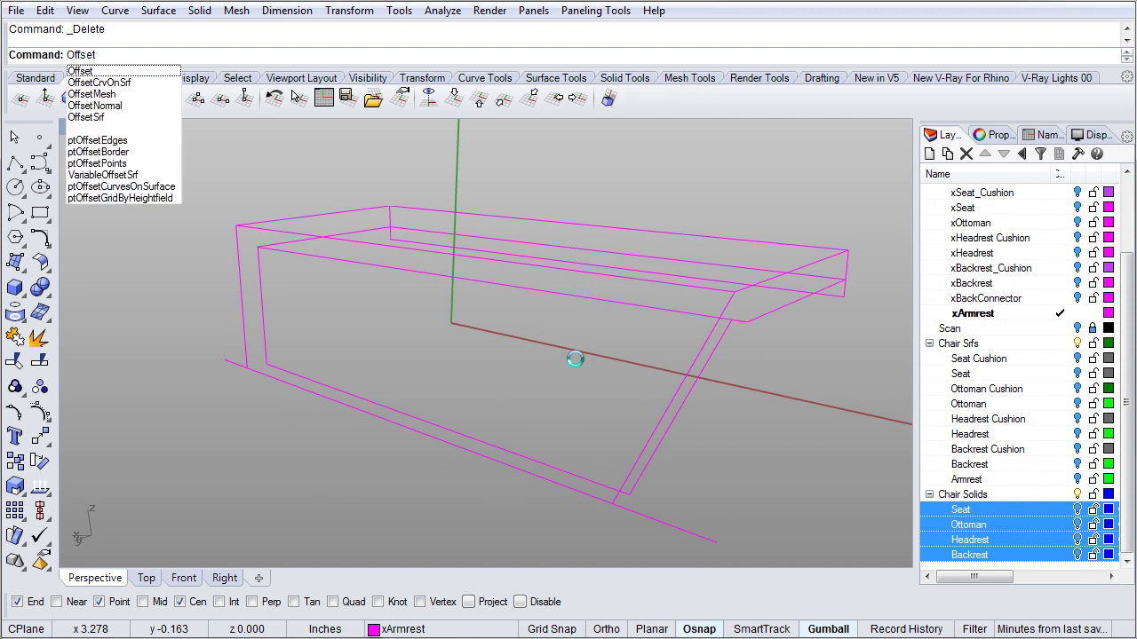
{"action": "key", "text": "Return"}
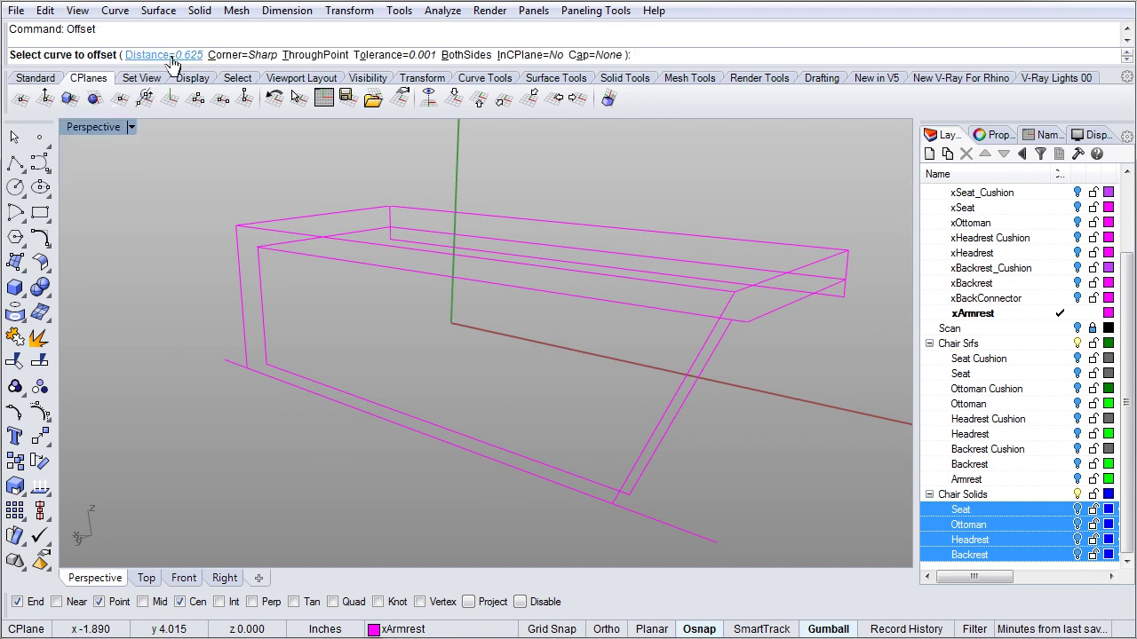
{"action": "left_click", "coordinate": [680, 412]}
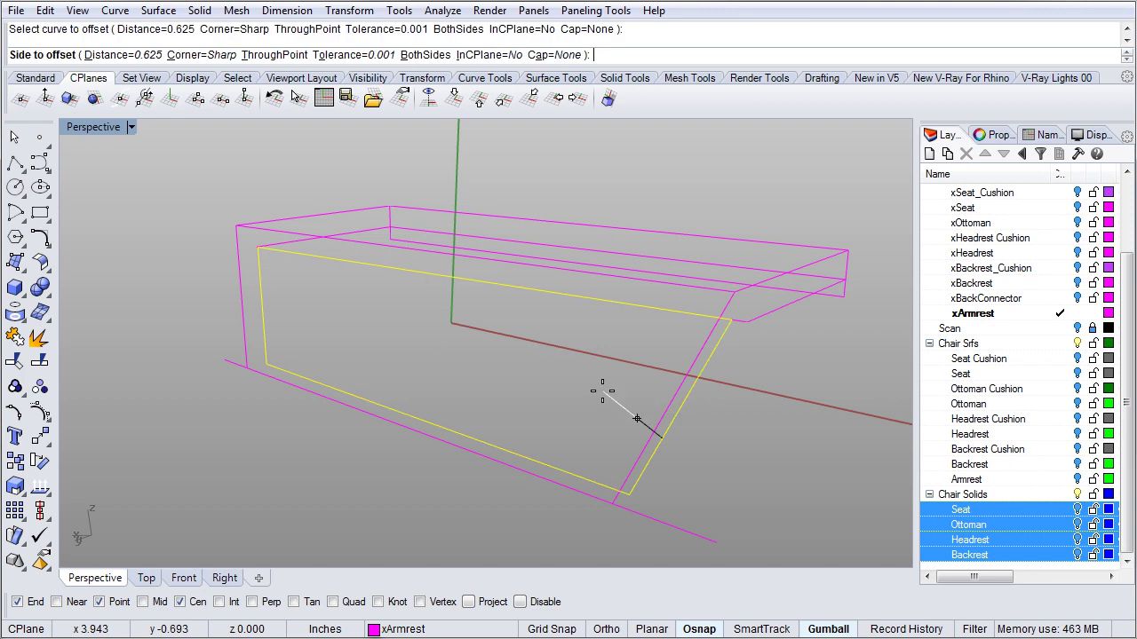
{"action": "left_click", "coordinate": [591, 387]}
{"action": "right_click_drag", "start_coordinate": [626, 385], "coordinate": [675, 423]}
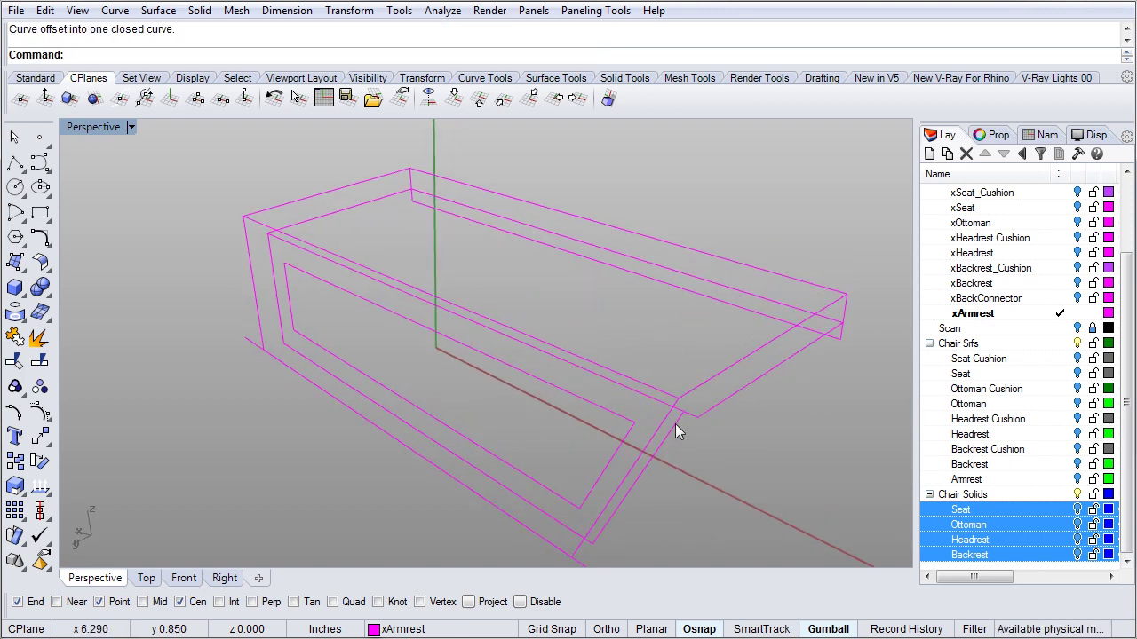
{"action": "right_click_drag", "start_coordinate": [262, 232], "coordinate": [280, 283]}
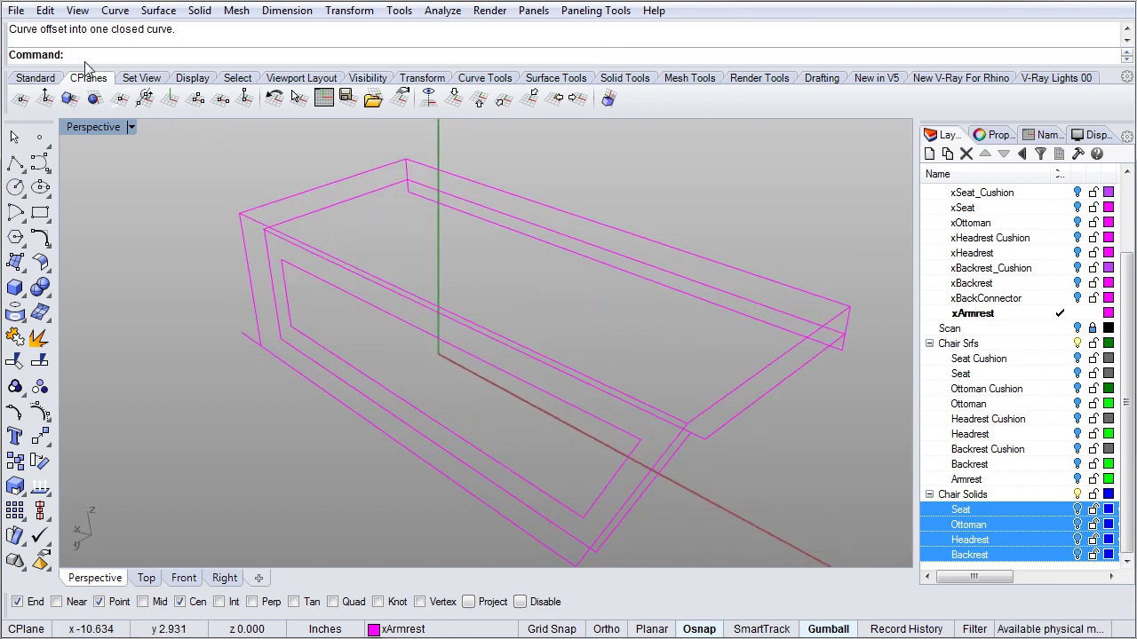
Step: Set the construction plane from three corners of the top border curve, with the X axis along its back long edge
{"action": "left_click", "coordinate": [196, 99]}
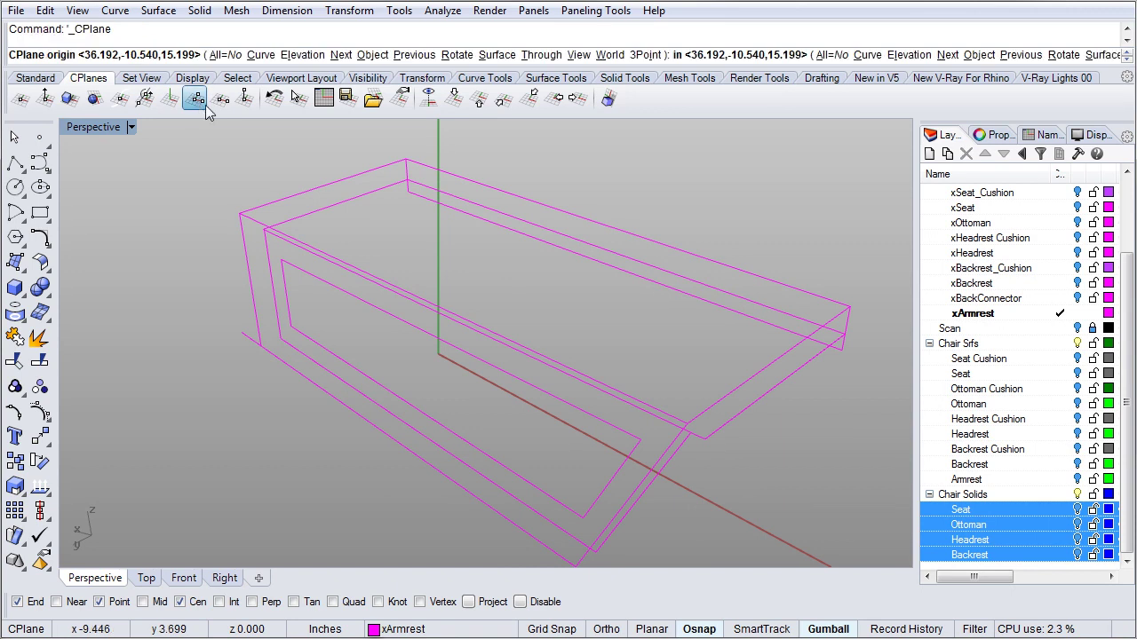
{"action": "left_click", "coordinate": [407, 176]}
{"action": "left_click", "coordinate": [842, 336]}
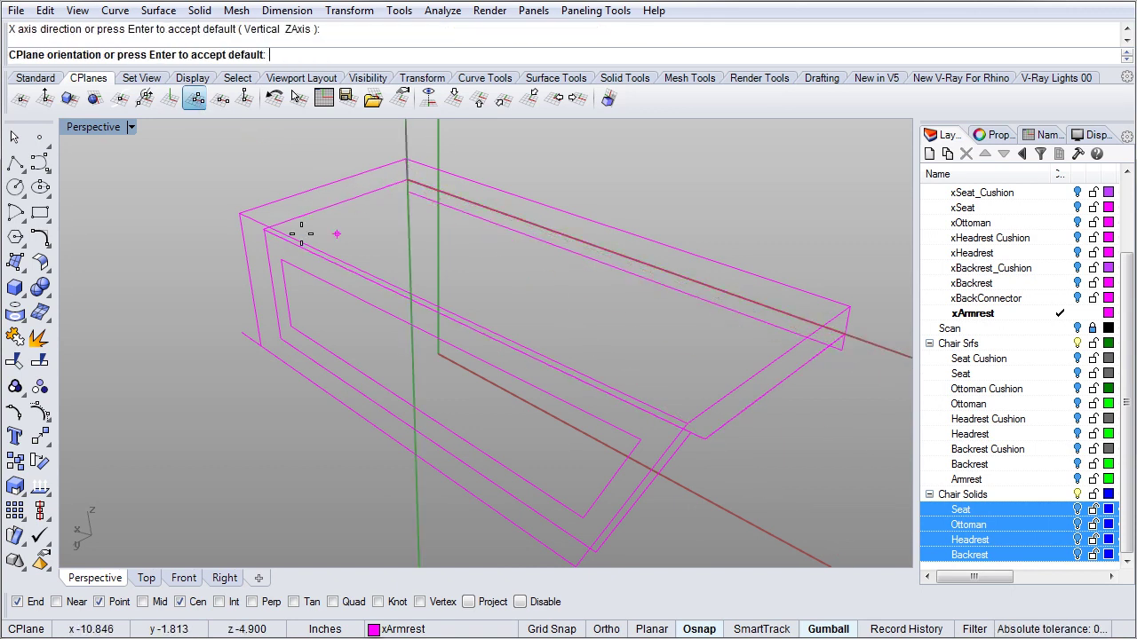
{"action": "left_click", "coordinate": [261, 238]}
{"action": "right_click_drag", "start_coordinate": [374, 252], "coordinate": [378, 254]}
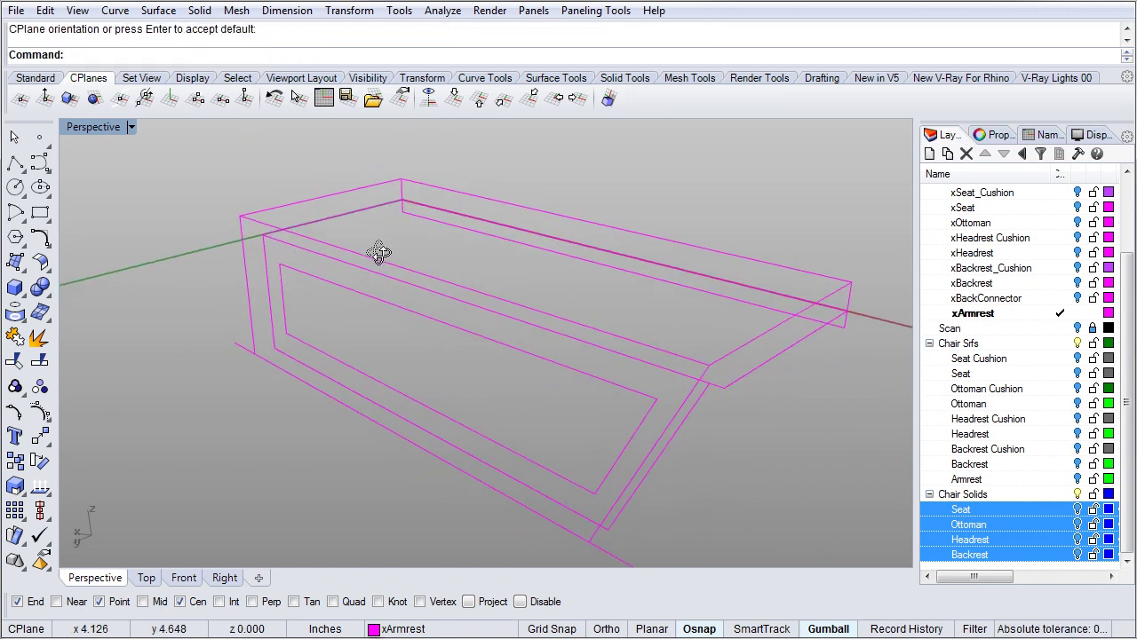
{"action": "right_click_drag", "start_coordinate": [723, 329], "coordinate": [664, 376]}
{"action": "right_click_drag", "start_coordinate": [346, 275], "coordinate": [594, 347]}
Step: Offset the top border curve inward by 0.625 inches with sharp corners
{"action": "type", "text": "Of"}
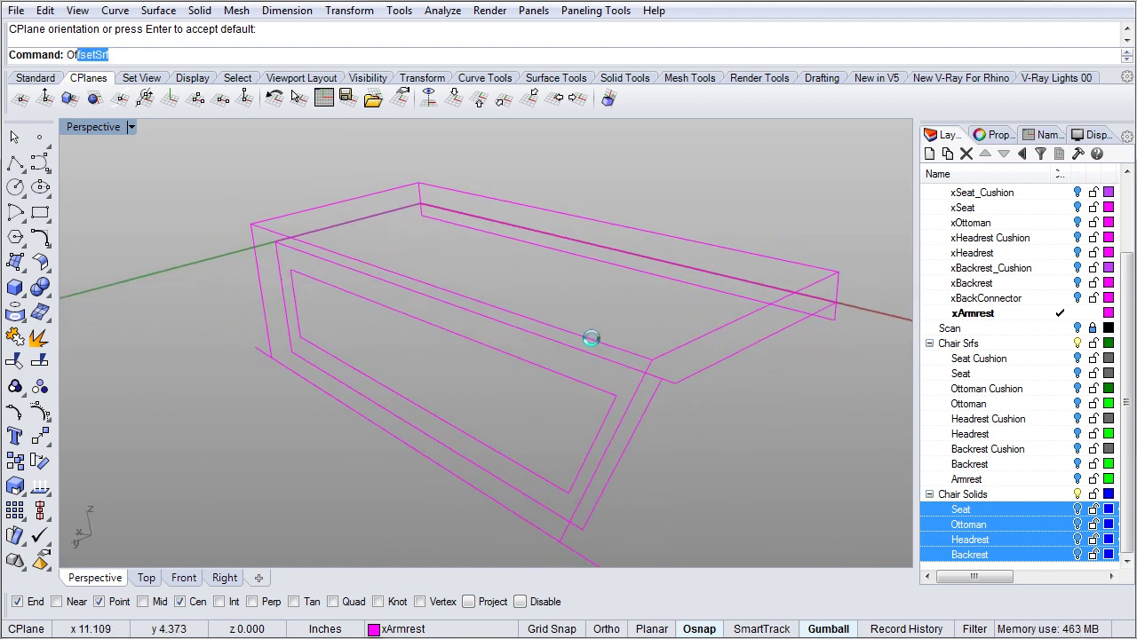
{"action": "type", "text": "fset"}
{"action": "key", "text": "Return"}
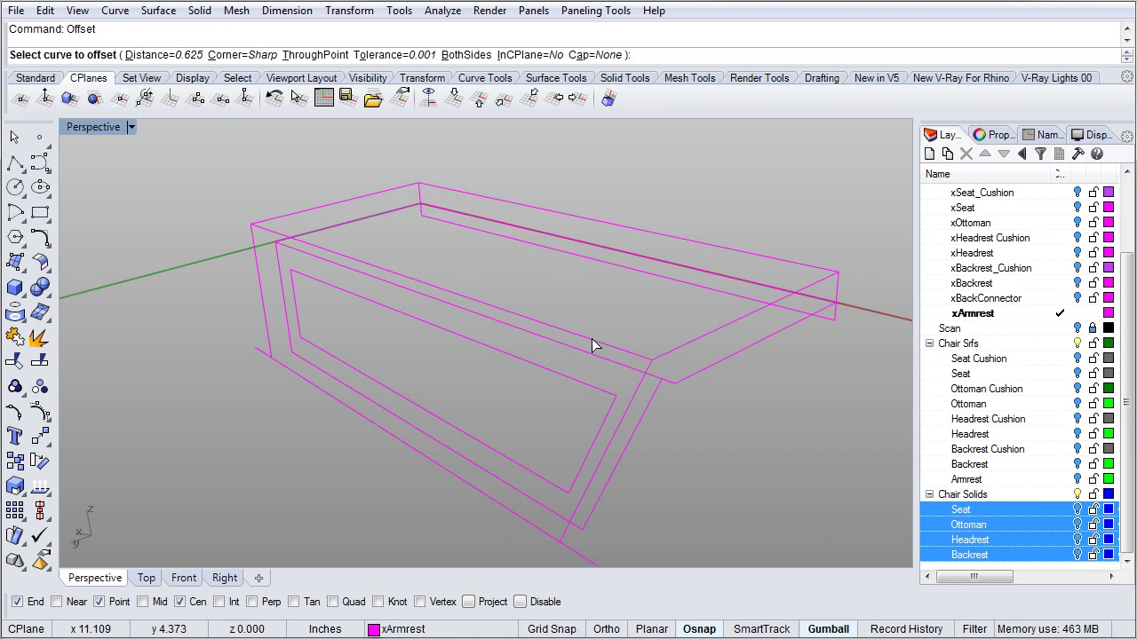
{"action": "left_click", "coordinate": [734, 356]}
{"action": "left_click", "coordinate": [643, 308]}
Step: Explode the inner offset curve of the top border into separate line segments
{"action": "right_click_drag", "start_coordinate": [647, 308], "coordinate": [666, 419]}
{"action": "left_click", "coordinate": [666, 418]}
{"action": "type", "text": "X"}
{"action": "key", "text": "Return"}
{"action": "left_click", "coordinate": [777, 465]}
Step: Extend the short end segments of the exploded inner outline as lines to the top border edge shared with the side
{"action": "type", "text": "Ext"}
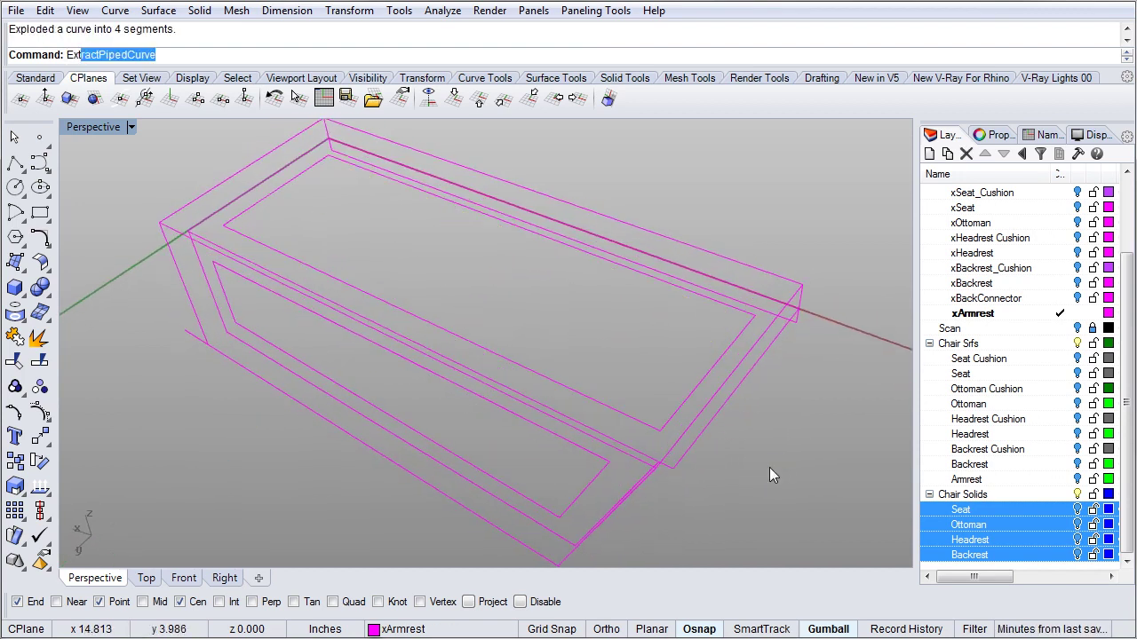
{"action": "type", "text": "e"}
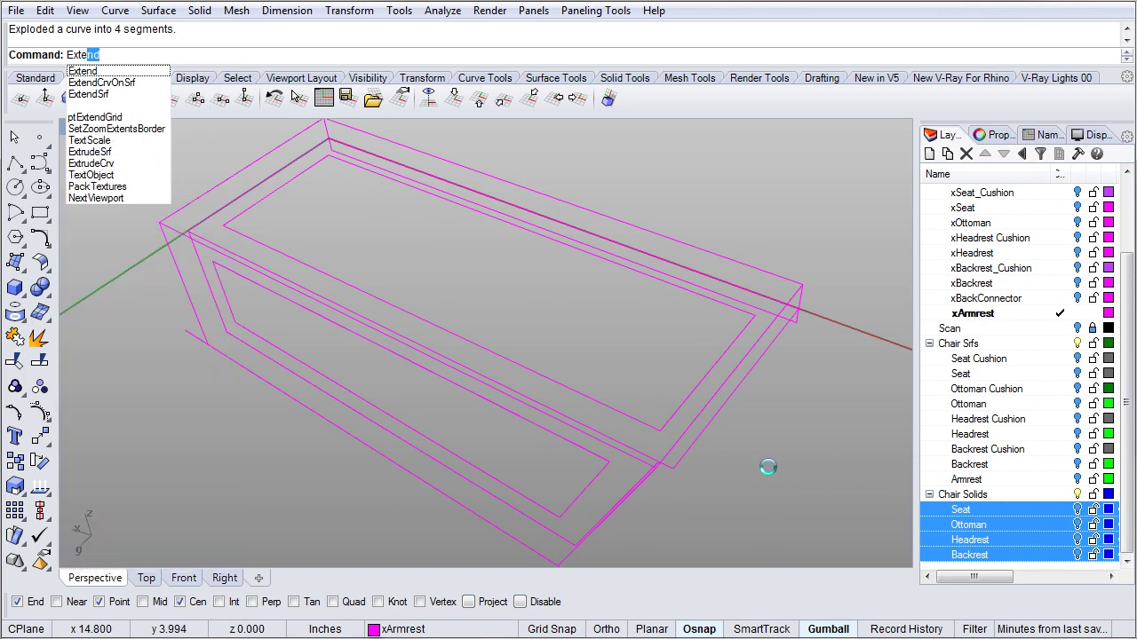
{"action": "key", "text": "Return"}
{"action": "scroll", "coordinate": [674, 428], "scroll_direction": "up", "scroll_amount": 3}
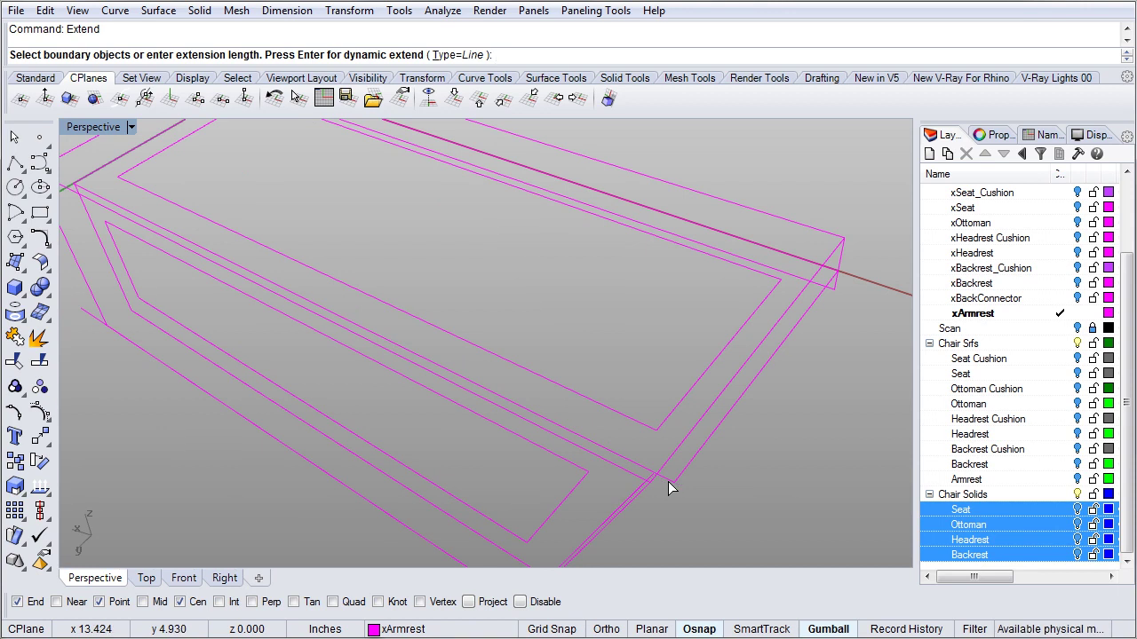
{"action": "left_click", "coordinate": [666, 481]}
{"action": "key", "text": "Return"}
{"action": "left_click", "coordinate": [666, 421]}
{"action": "scroll", "coordinate": [727, 444], "scroll_direction": "down", "scroll_amount": 2}
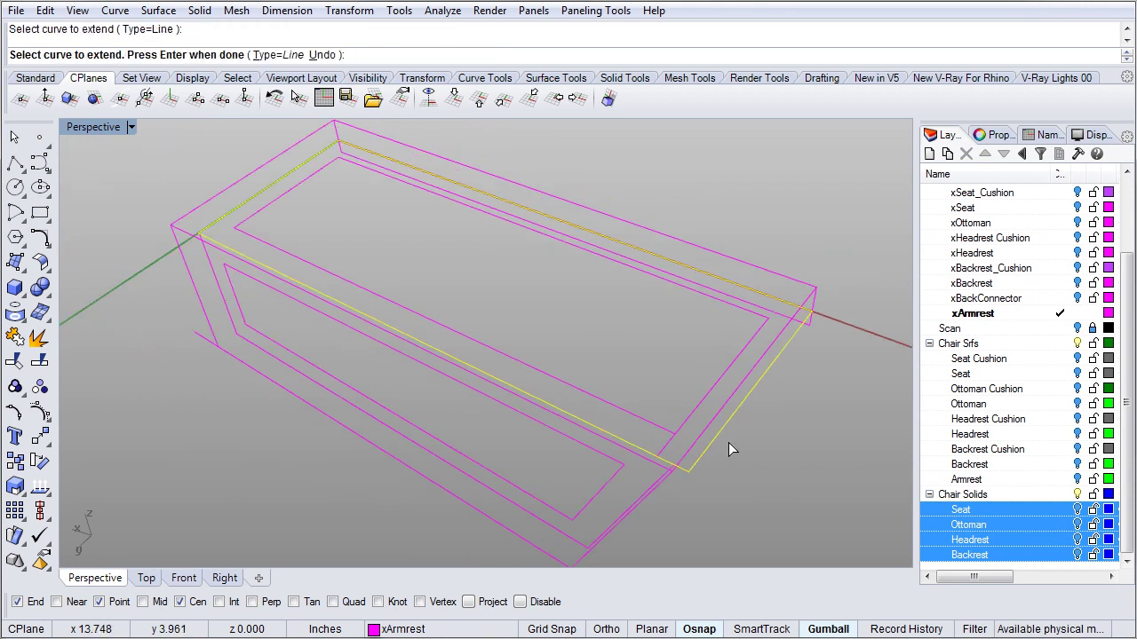
{"action": "scroll", "coordinate": [252, 228], "scroll_direction": "up", "scroll_amount": 2}
{"action": "key", "text": "Return"}
Step: Delete the outer top border curve, keeping the exploded inner outline segments
{"action": "right_click_drag", "start_coordinate": [254, 223], "coordinate": [275, 185]}
{"action": "left_click", "coordinate": [264, 181]}
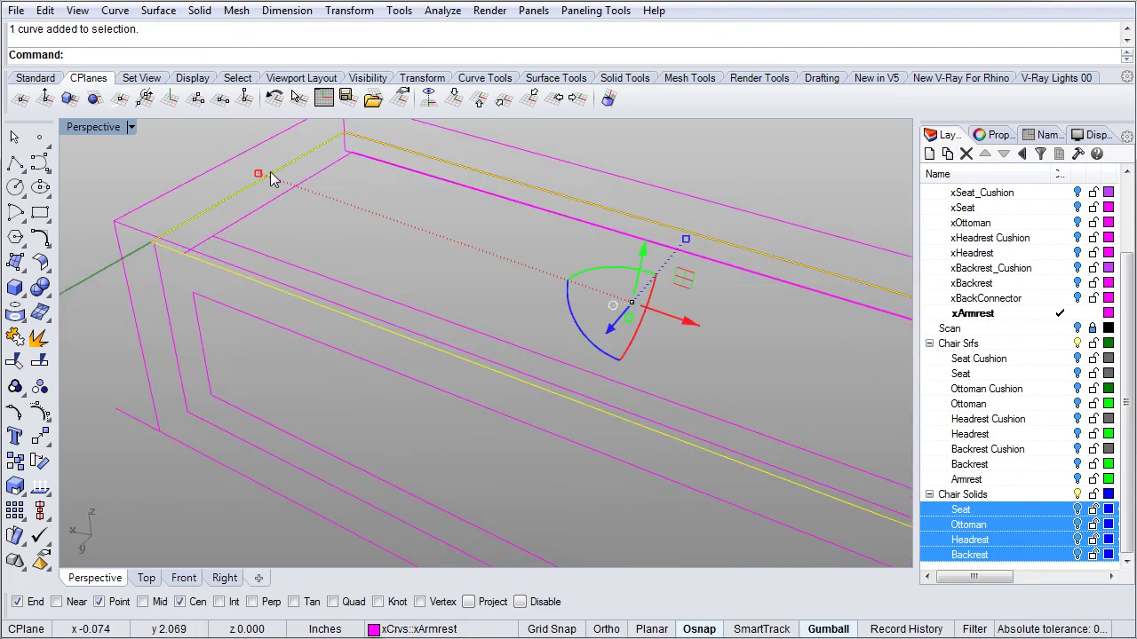
{"action": "key", "text": "Delete"}
Step: Move the inner top outline's long front line from its endpoint to the end of the extended short segment
{"action": "right_click_drag", "start_coordinate": [297, 249], "coordinate": [277, 283]}
{"action": "left_click", "coordinate": [271, 282]}
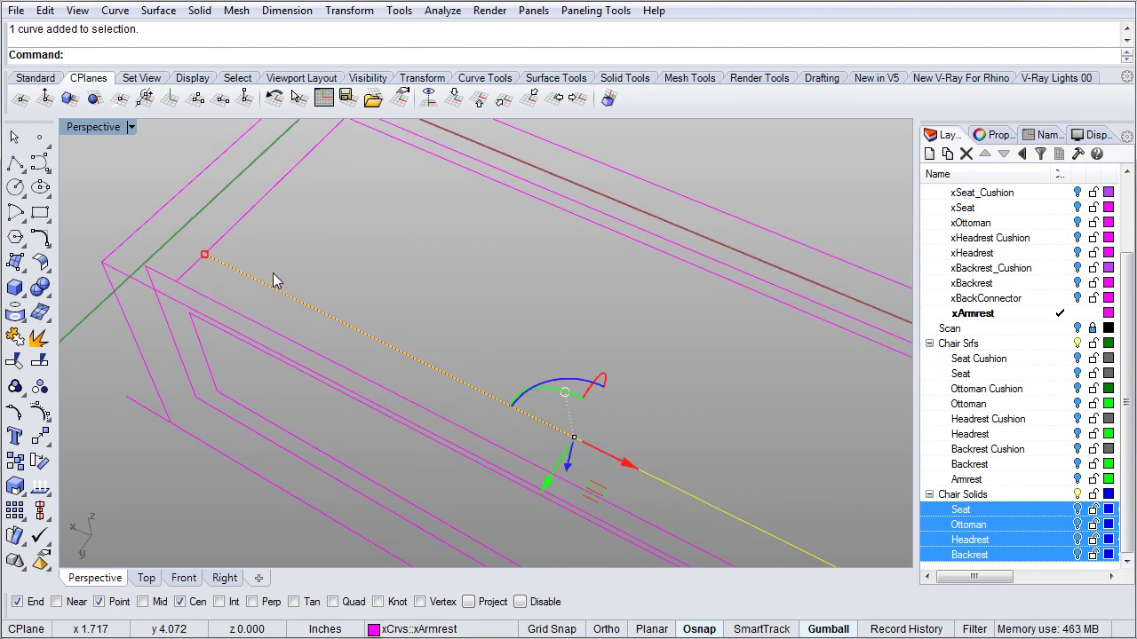
{"action": "type", "text": "m"}
{"action": "key", "text": "Return"}
{"action": "left_click", "coordinate": [205, 255]}
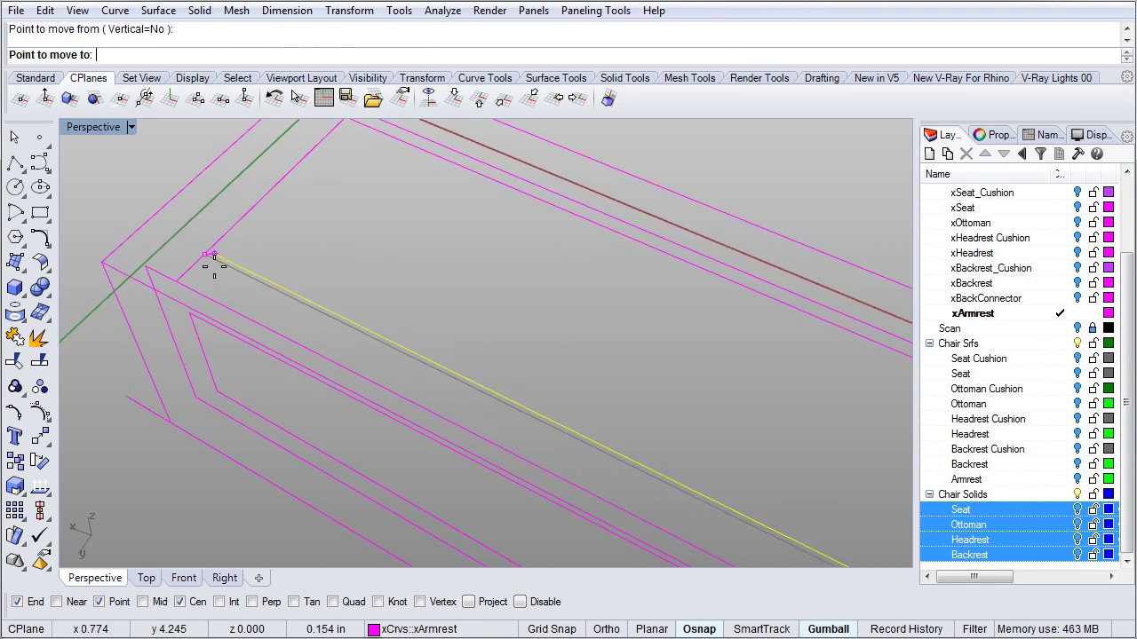
Step: Delete the outer side border curve around the inner side outline
{"action": "right_click_drag", "start_coordinate": [185, 279], "coordinate": [332, 377]}
{"action": "left_click", "coordinate": [167, 276]}
{"action": "key", "text": "Delete"}
Step: Explode the inner side outline and delete its upper long segment and both short ends, keeping only the bottom line
{"action": "left_click", "coordinate": [445, 324]}
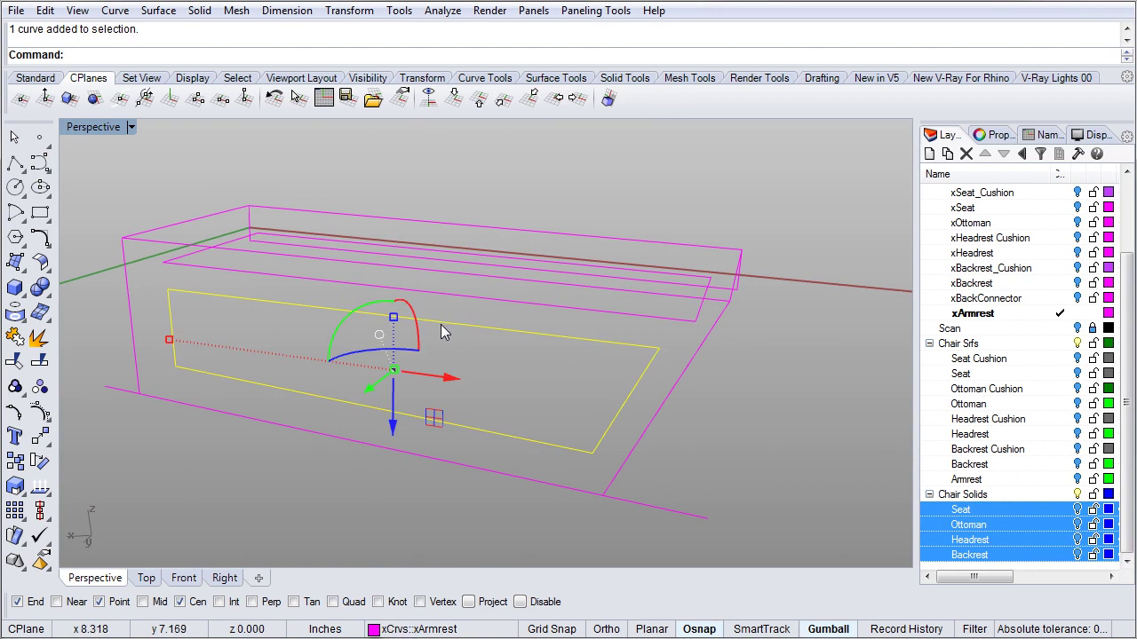
{"action": "key", "text": "Return"}
{"action": "left_click", "coordinate": [485, 361]}
{"action": "left_click", "coordinate": [567, 337]}
{"action": "key", "text": "Delete"}
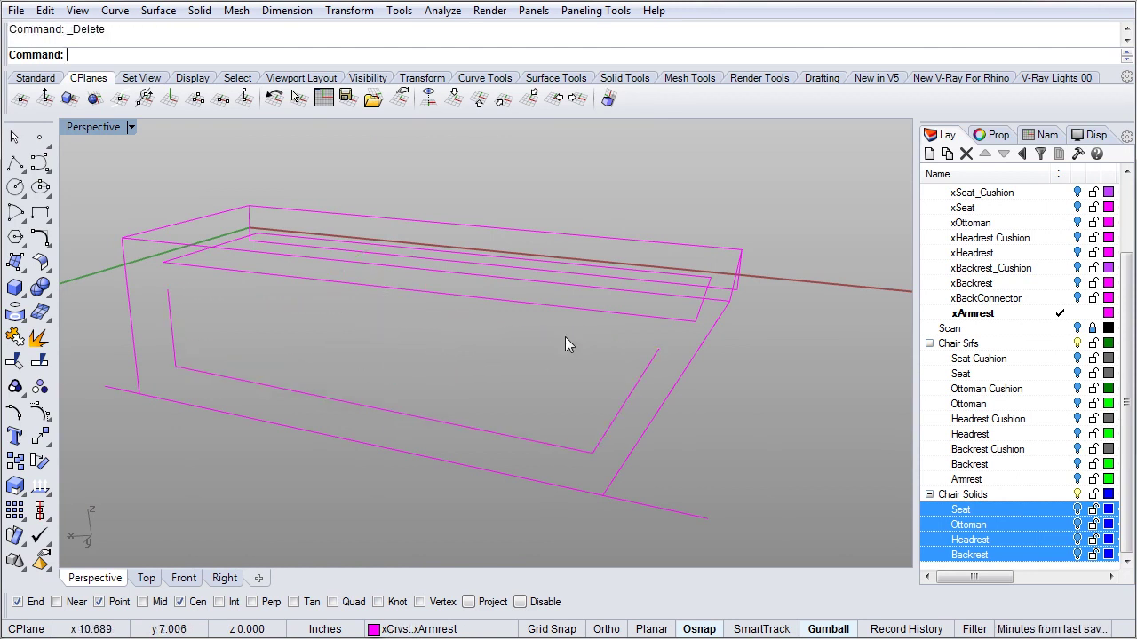
{"action": "left_click", "coordinate": [181, 357]}
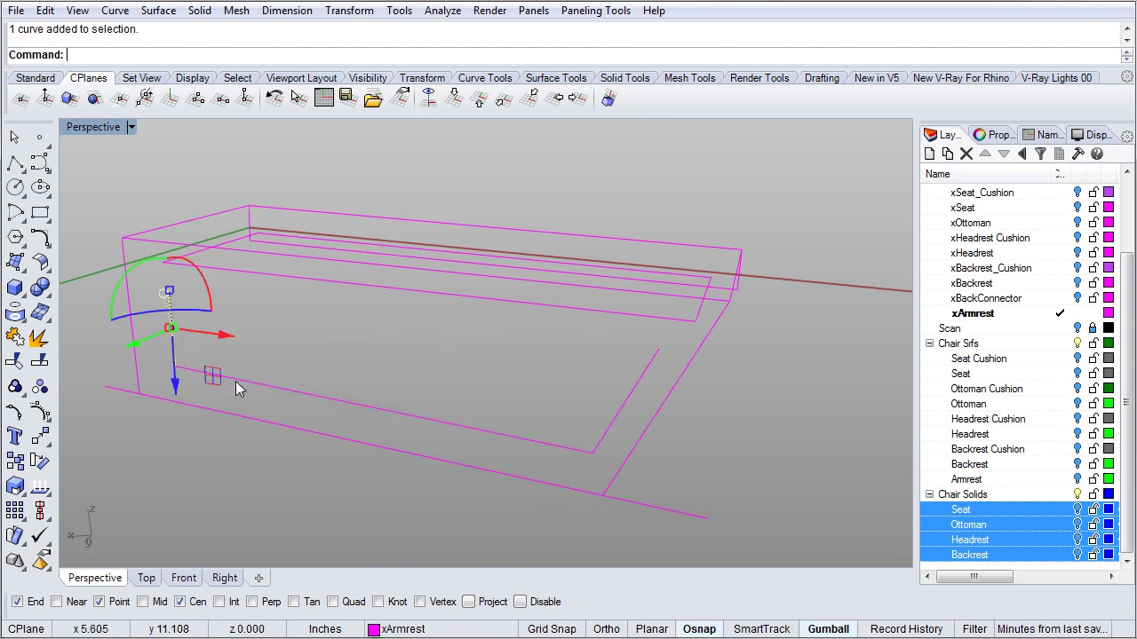
{"action": "left_click", "coordinate": [624, 397], "text": "shift"}
{"action": "key", "text": "Delete"}
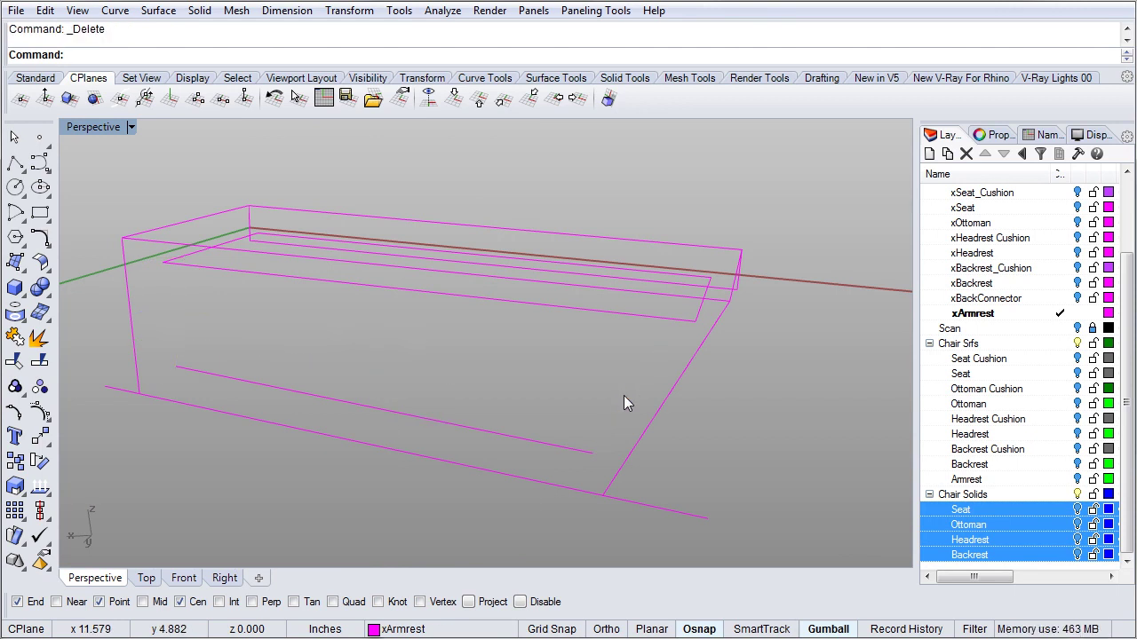
Step: Draw a line from each end of the inner side's bottom line up to the matching corner of the inner top outline
{"action": "type", "text": "line"}
{"action": "key", "text": "Return"}
{"action": "left_click", "coordinate": [593, 454]}
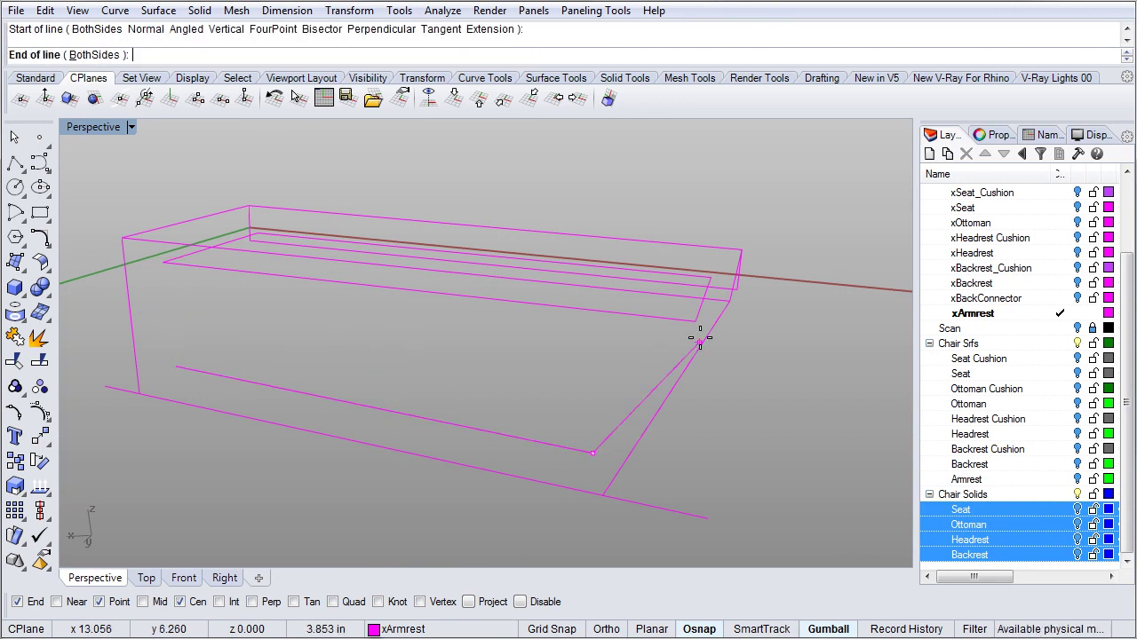
{"action": "left_click", "coordinate": [695, 321]}
{"action": "key", "text": "Return"}
{"action": "left_click", "coordinate": [175, 366]}
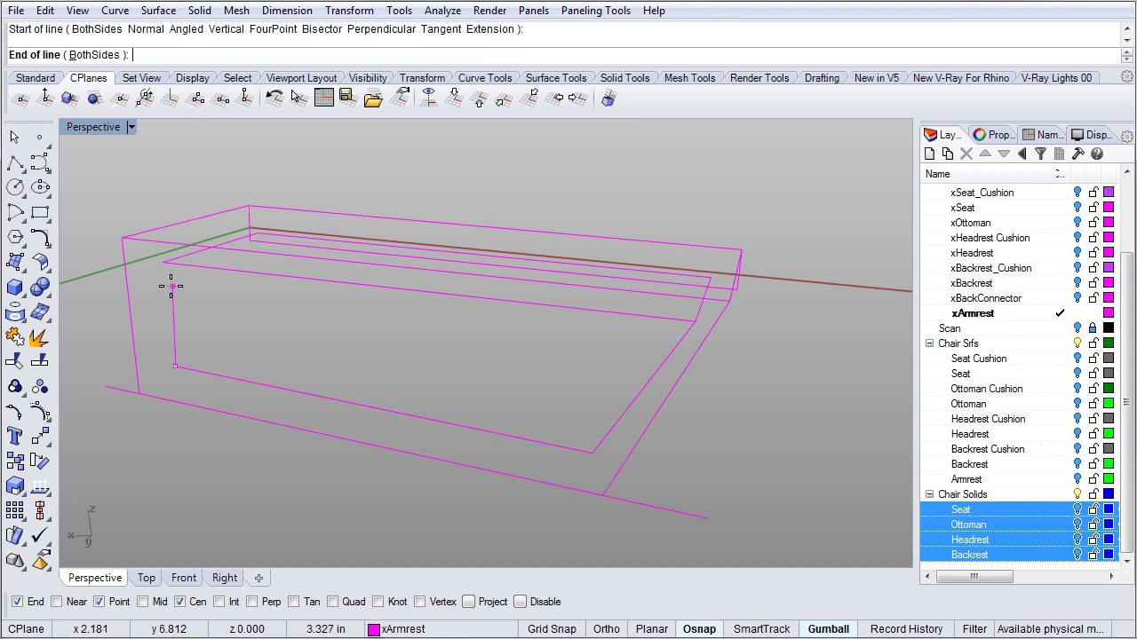
{"action": "left_click", "coordinate": [163, 263]}
Step: Join each new side line with the adjoining short top segment, making one open curve at each end of the armrest
{"action": "right_click_drag", "start_coordinate": [298, 323], "coordinate": [502, 343]}
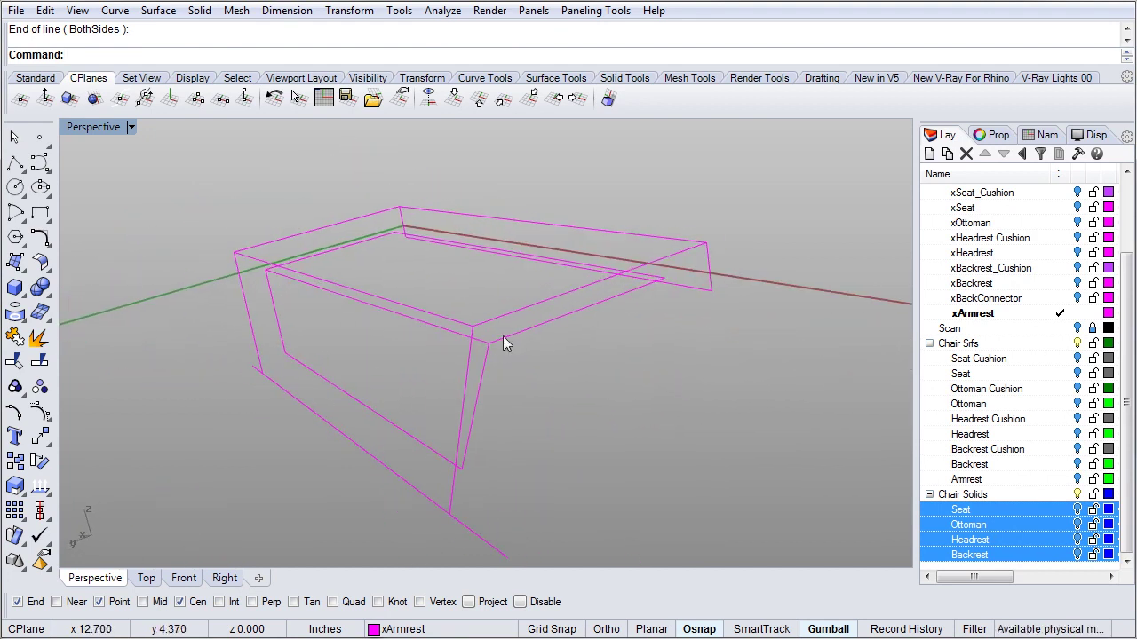
{"action": "mouse_move", "coordinate": [476, 416]}
{"action": "right_mouse_down"}
{"action": "mouse_move", "coordinate": [385, 477]}
{"action": "mouse_move", "coordinate": [459, 413]}
{"action": "mouse_move", "coordinate": [469, 425]}
{"action": "right_mouse_up"}
{"action": "left_click", "coordinate": [467, 425]}
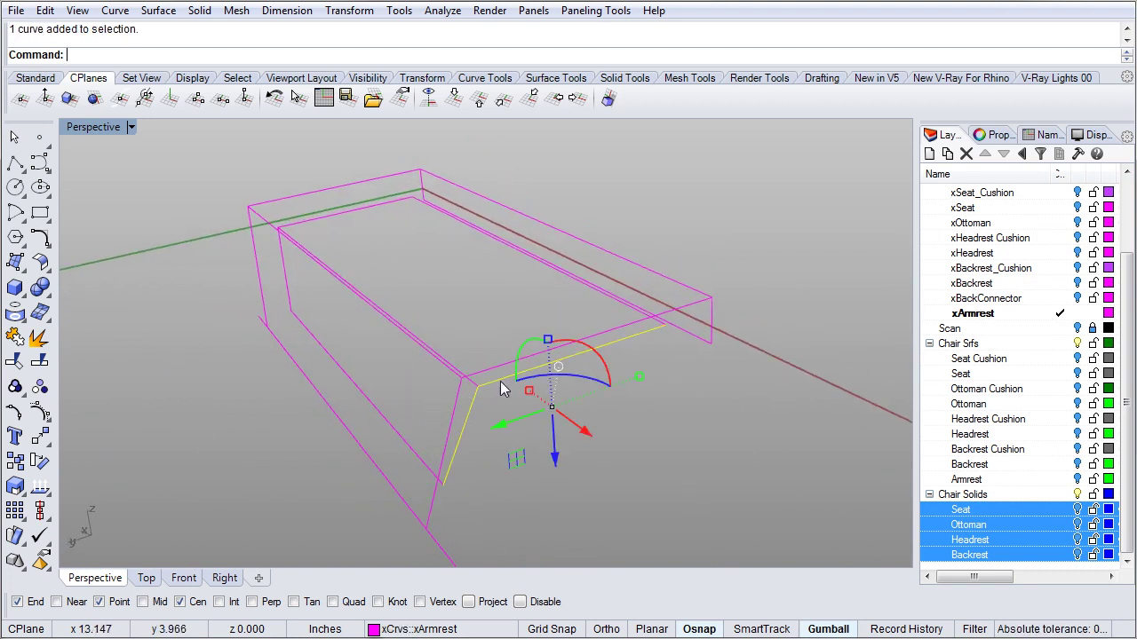
{"action": "left_click", "coordinate": [285, 267], "text": "shift"}
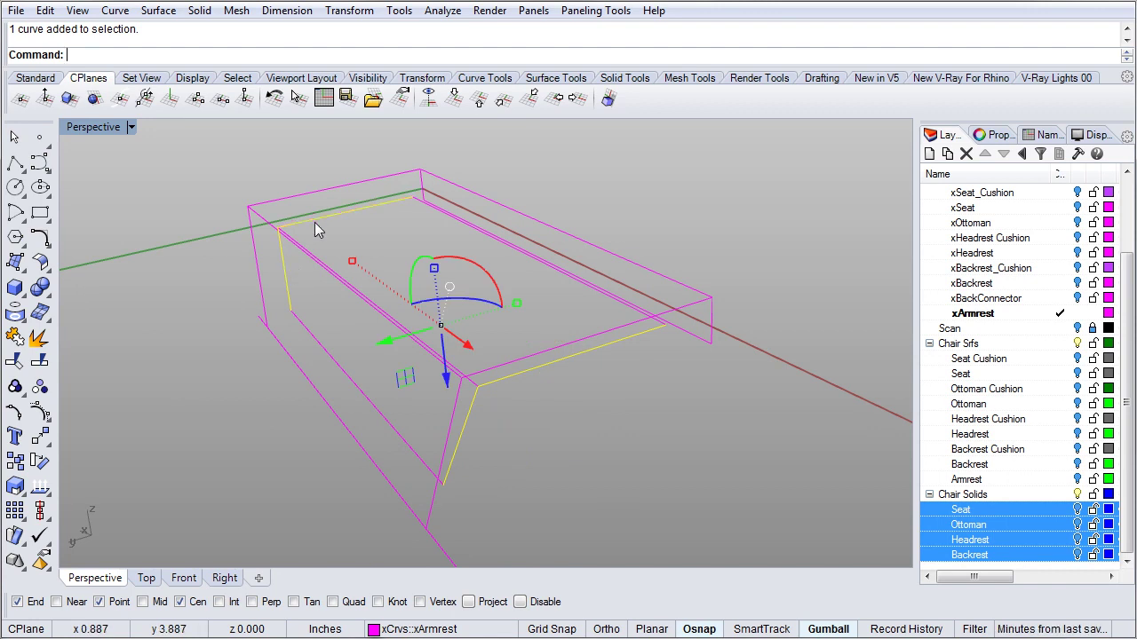
{"action": "key", "text": "Return"}
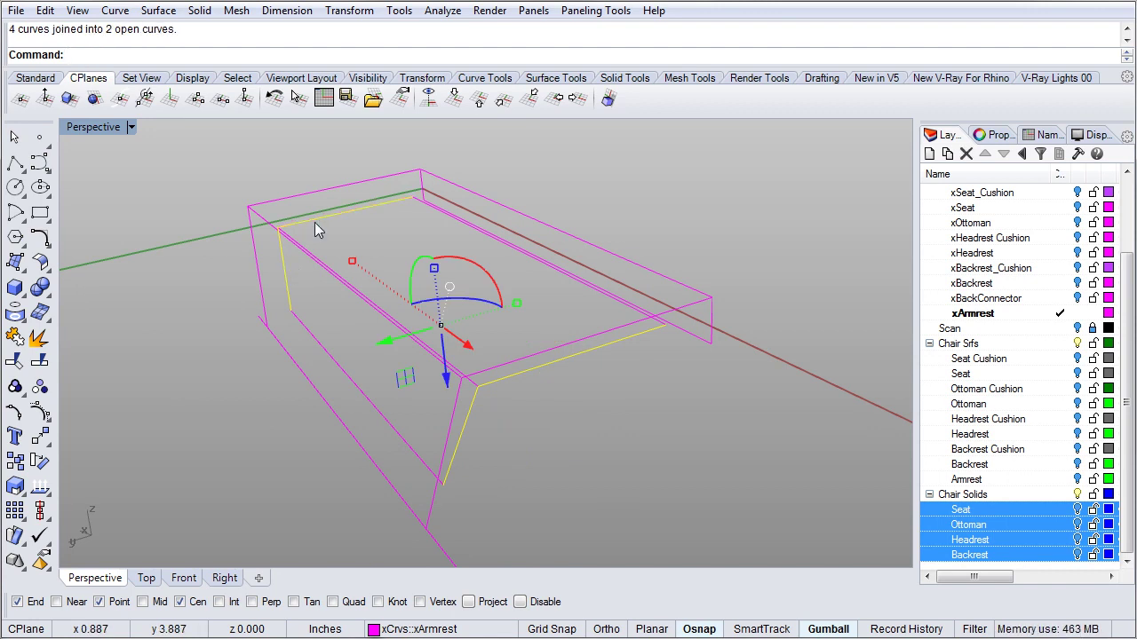
{"action": "key", "text": "Escape"}
Step: Fillet the corner of one joined end curve with a radius of 0.875, with Join set to Yes
{"action": "type", "text": "Fil"}
{"action": "key", "text": "Return"}
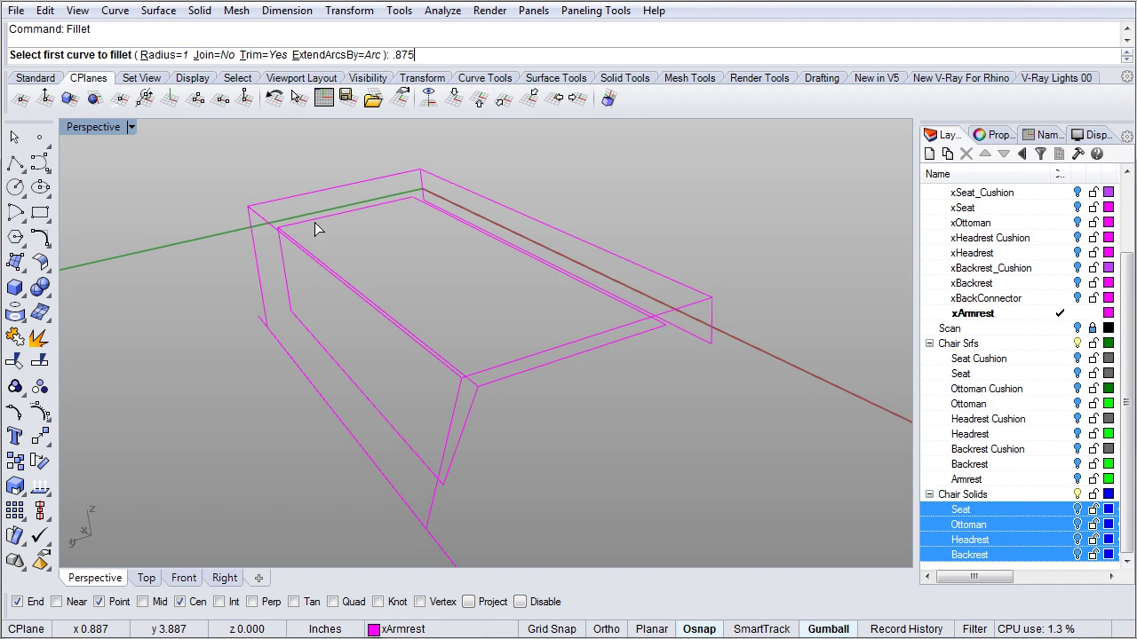
{"action": "key", "text": "Return"}
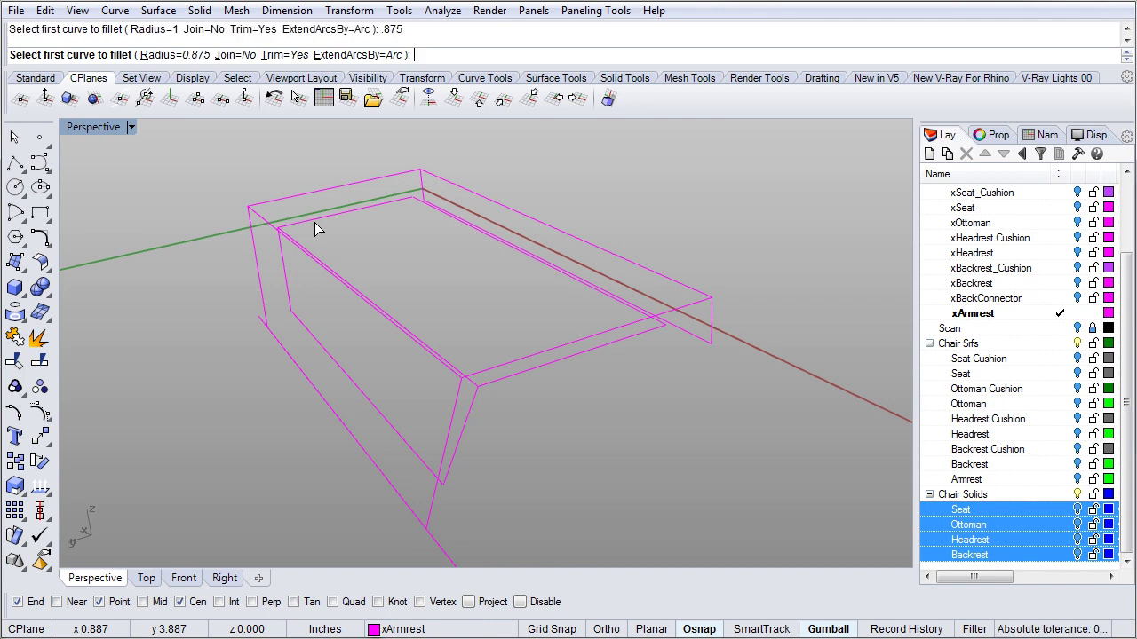
{"action": "left_click", "coordinate": [236, 55]}
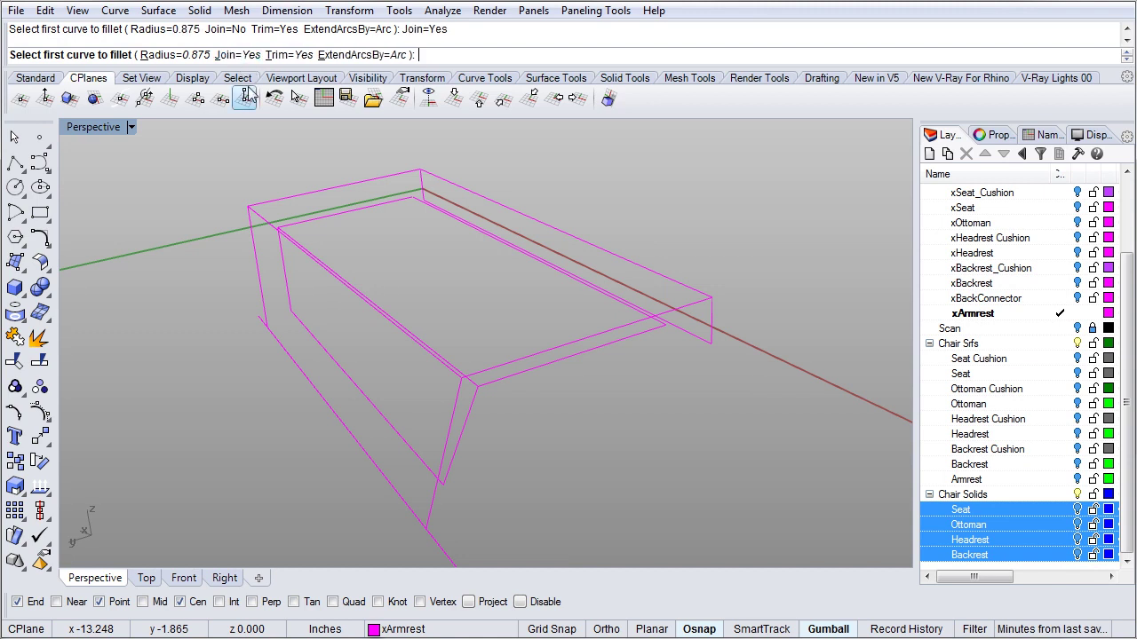
{"action": "right_click_drag", "start_coordinate": [286, 239], "coordinate": [477, 406]}
{"action": "left_click", "coordinate": [490, 382]}
{"action": "left_click", "coordinate": [537, 338]}
Step: Fillet the corner of the opposite joined end curve with the same 0.875 radius
{"action": "right_click_drag", "start_coordinate": [435, 372], "coordinate": [439, 368]}
{"action": "scroll", "coordinate": [256, 264], "scroll_direction": "up", "scroll_amount": 5}
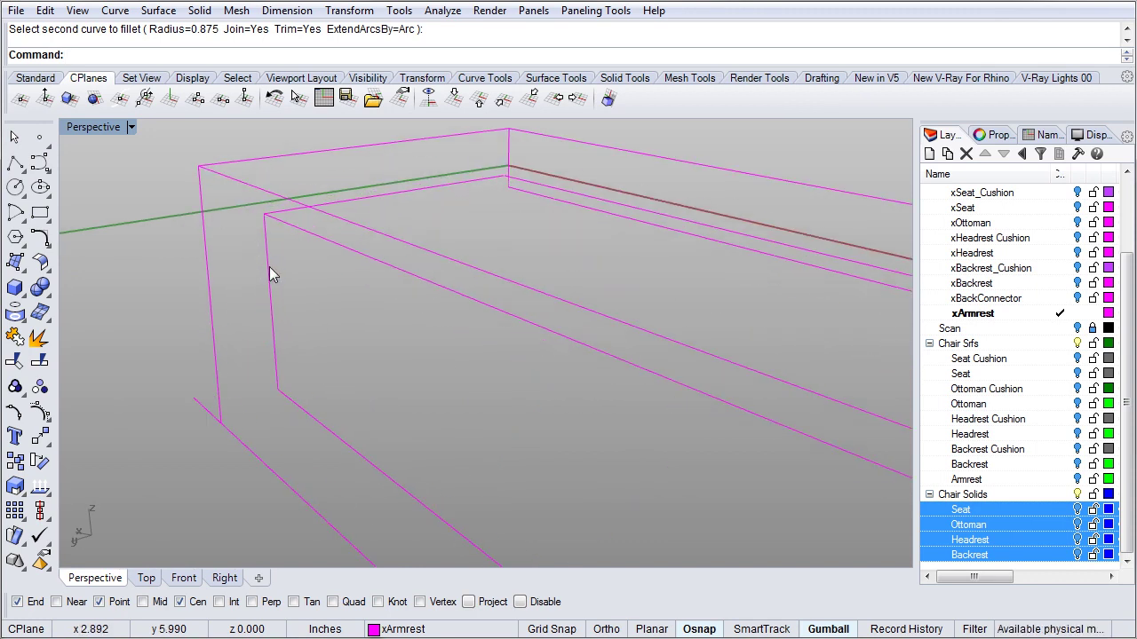
{"action": "left_click", "coordinate": [268, 268]}
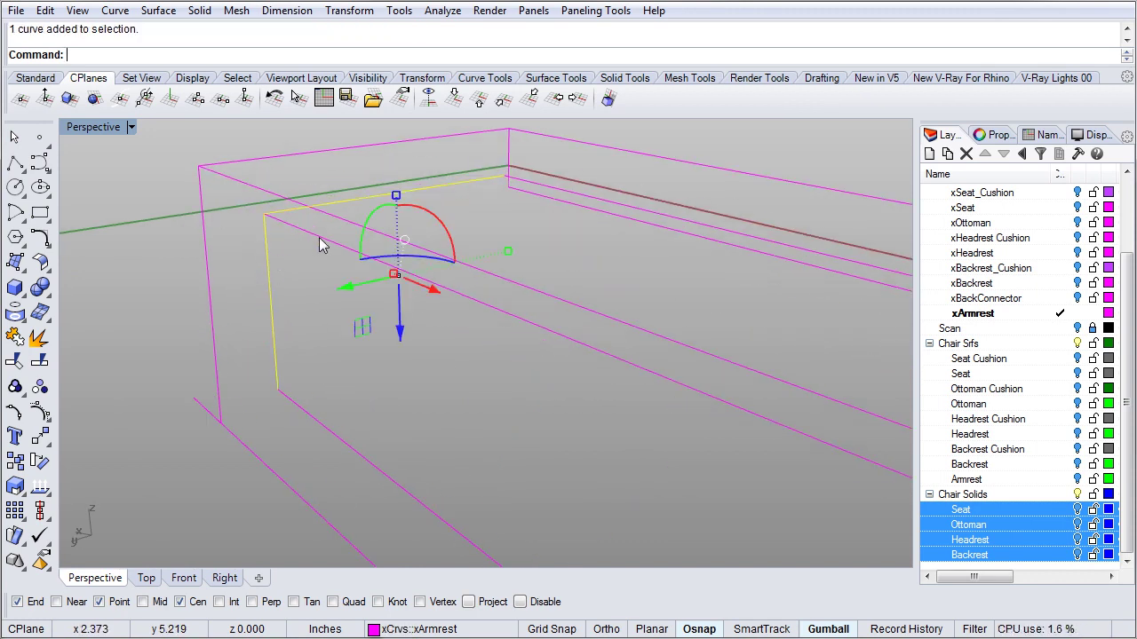
{"action": "right_click", "coordinate": [301, 254]}
{"action": "left_click", "coordinate": [270, 271]}
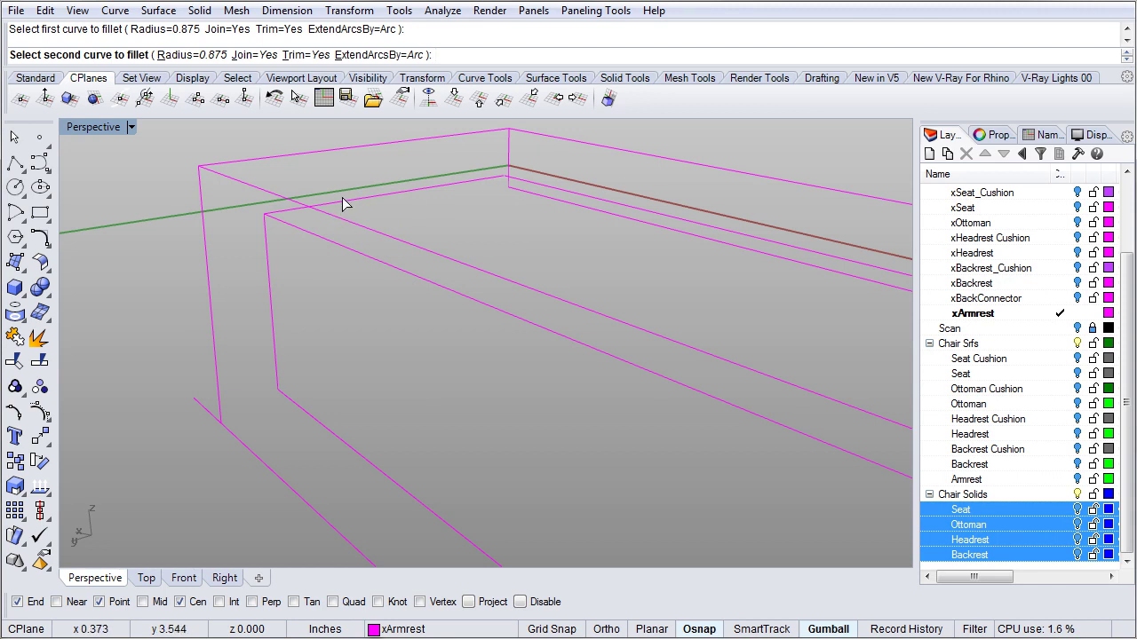
{"action": "left_click", "coordinate": [343, 205]}
Step: Inspect the filleted inner frame outline and the surrounding armrest curves from several angles
{"action": "right_click_drag", "start_coordinate": [338, 254], "coordinate": [360, 438]}
{"action": "right_click_drag", "start_coordinate": [276, 382], "coordinate": [302, 417]}
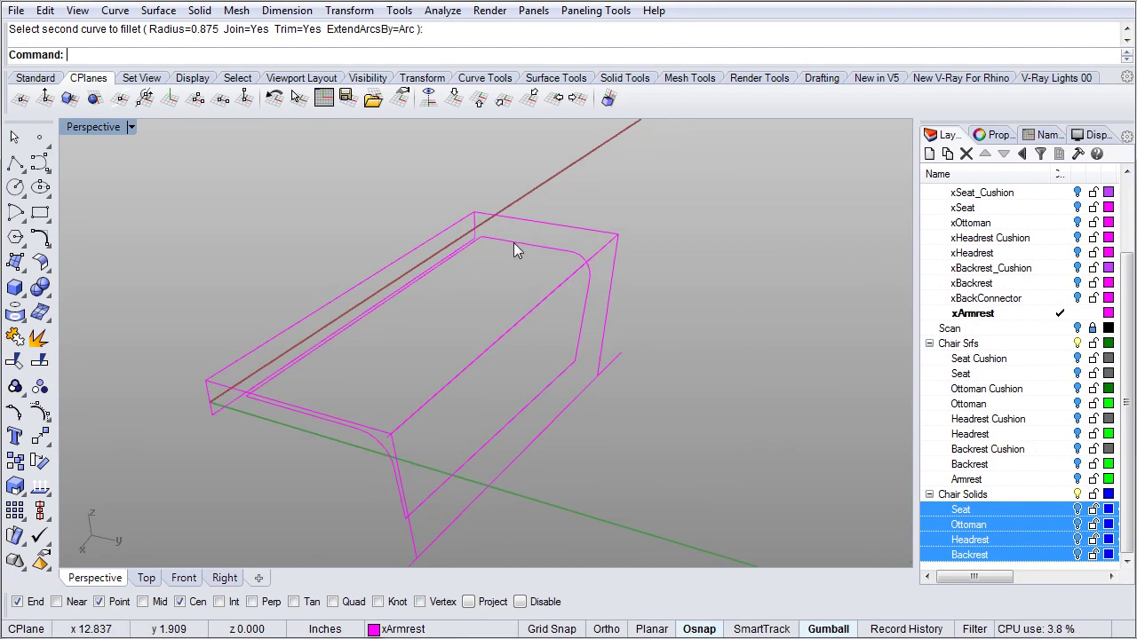
{"action": "right_click_drag", "start_coordinate": [563, 390], "coordinate": [378, 484]}
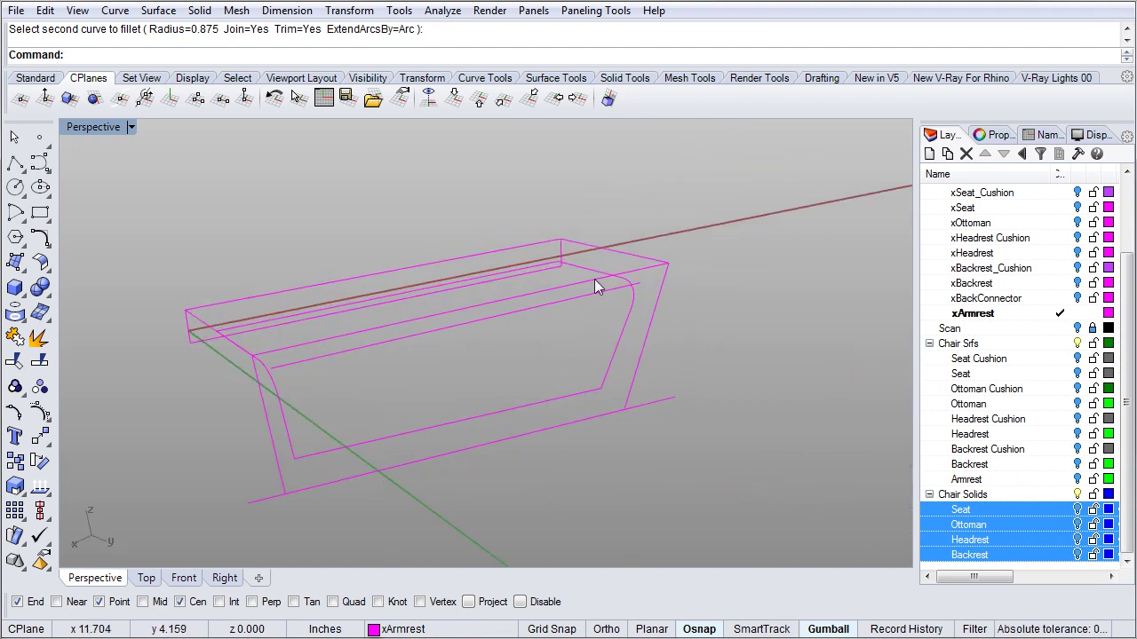
{"action": "right_click_drag", "start_coordinate": [263, 380], "coordinate": [446, 464]}
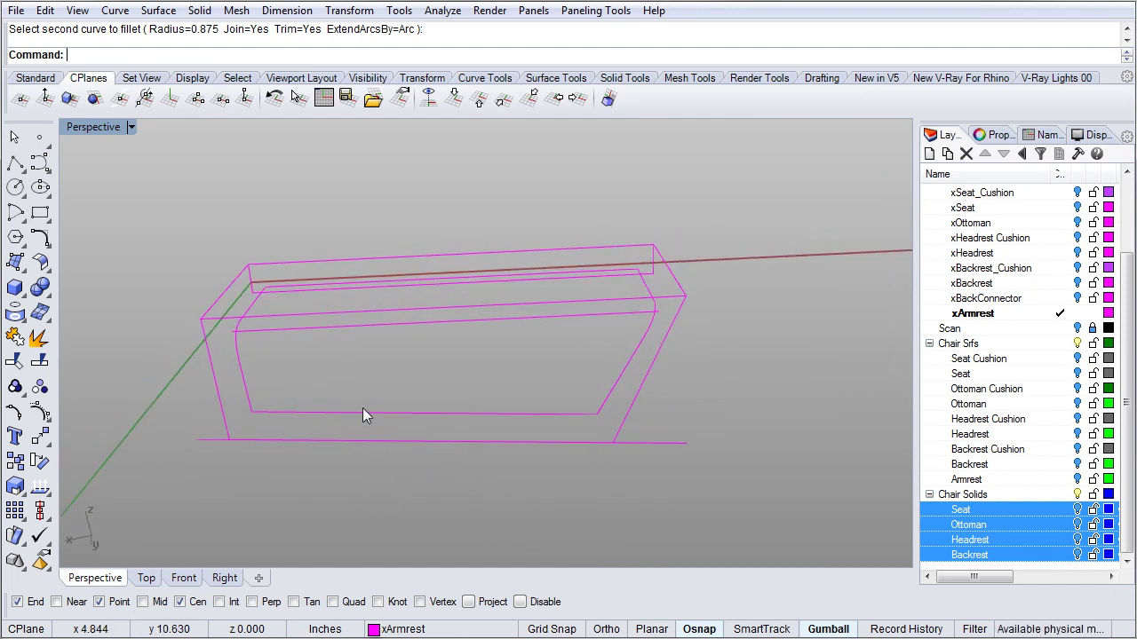
{"action": "right_click_drag", "start_coordinate": [677, 446], "coordinate": [369, 290]}
{"action": "right_click_drag", "start_coordinate": [380, 371], "coordinate": [456, 358]}
{"action": "right_click_drag", "start_coordinate": [639, 386], "coordinate": [637, 459]}
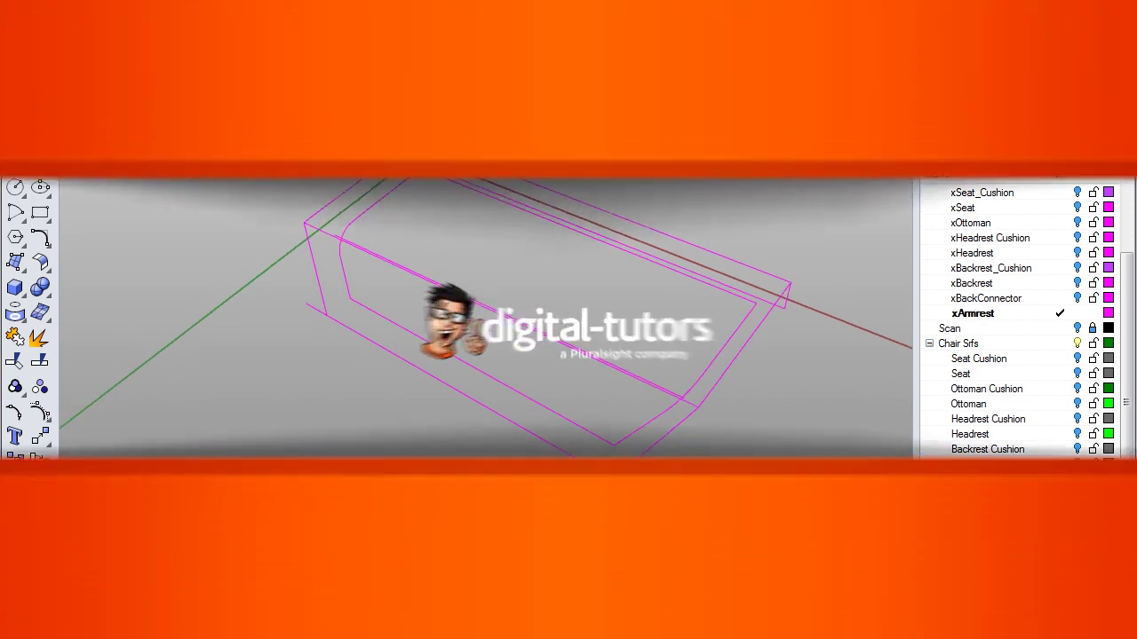